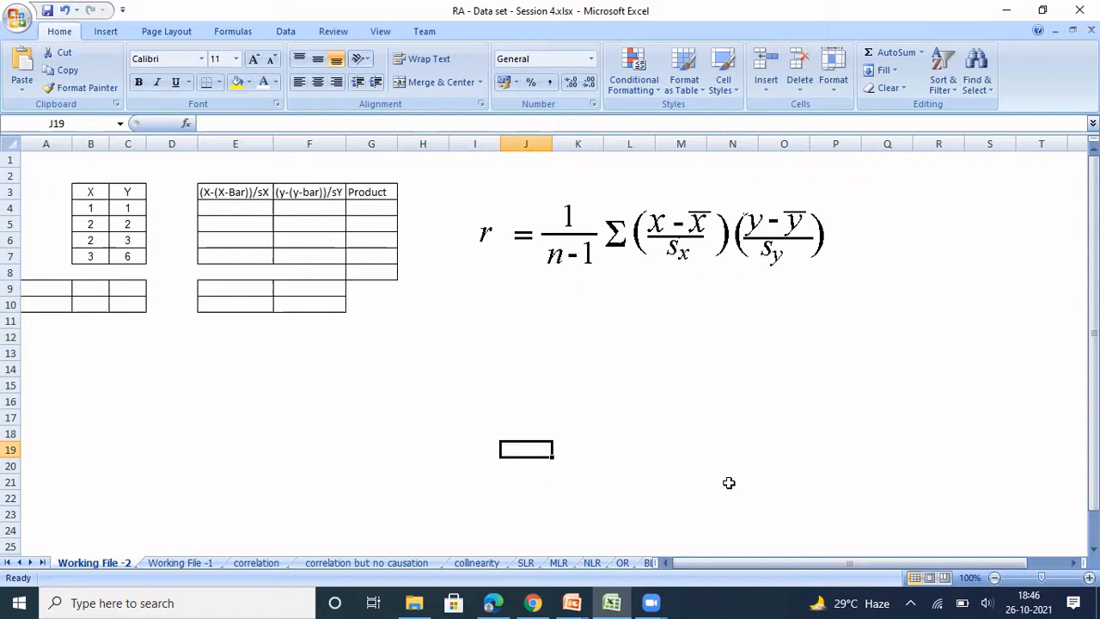
Examine the X and Y data columns in B3:C7.
key(Left)
key(Left)
key(Left)
key(Up)
key(Up)
key(Up)
key(Up)
key(Up)
key(Left)
key(Left)
key(Left)
key(Up)
key(Up)
key(Up)
key(Up)
key(Up)
key(Up)
key(Up)
key(Up)
key(Up)
key(Up)
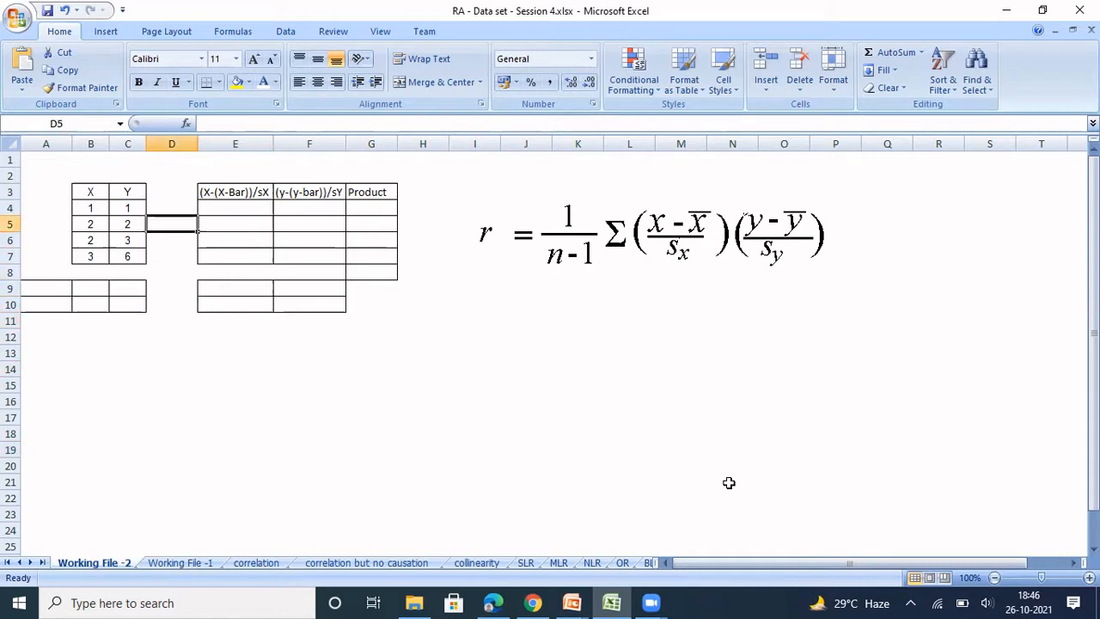
key(Left)
key(Left)
key(Up)
key(shift+Down)
key(shift+Down)
key(shift+Down)
key(shift+Down)
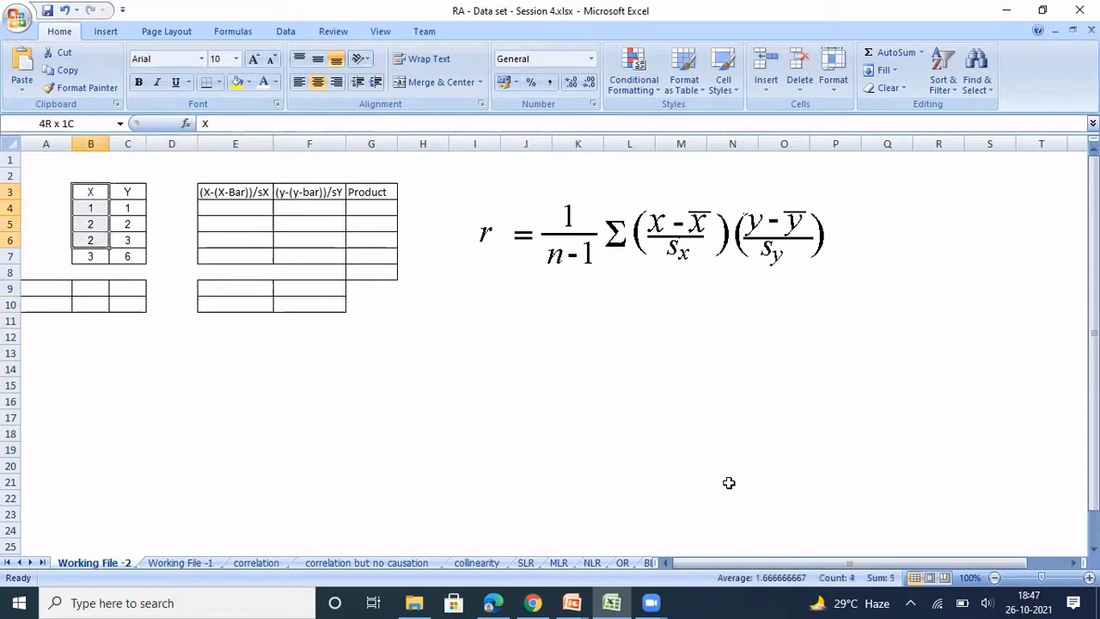
key(Right)
key(shift+Down)
key(shift+Down)
key(shift+Down)
key(shift+Down)
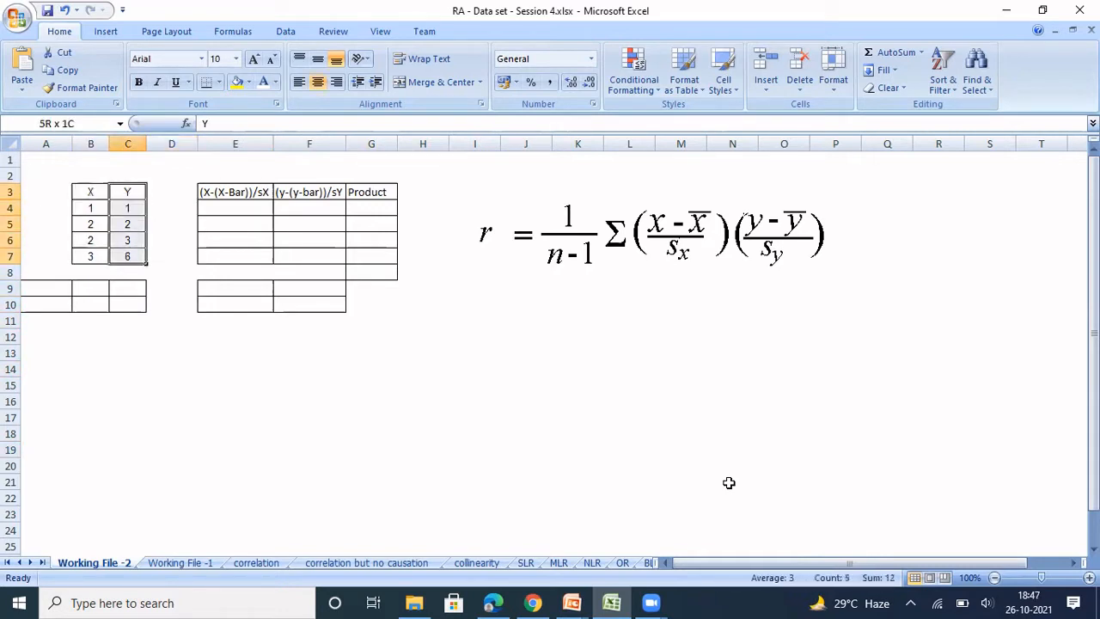
key(Left)
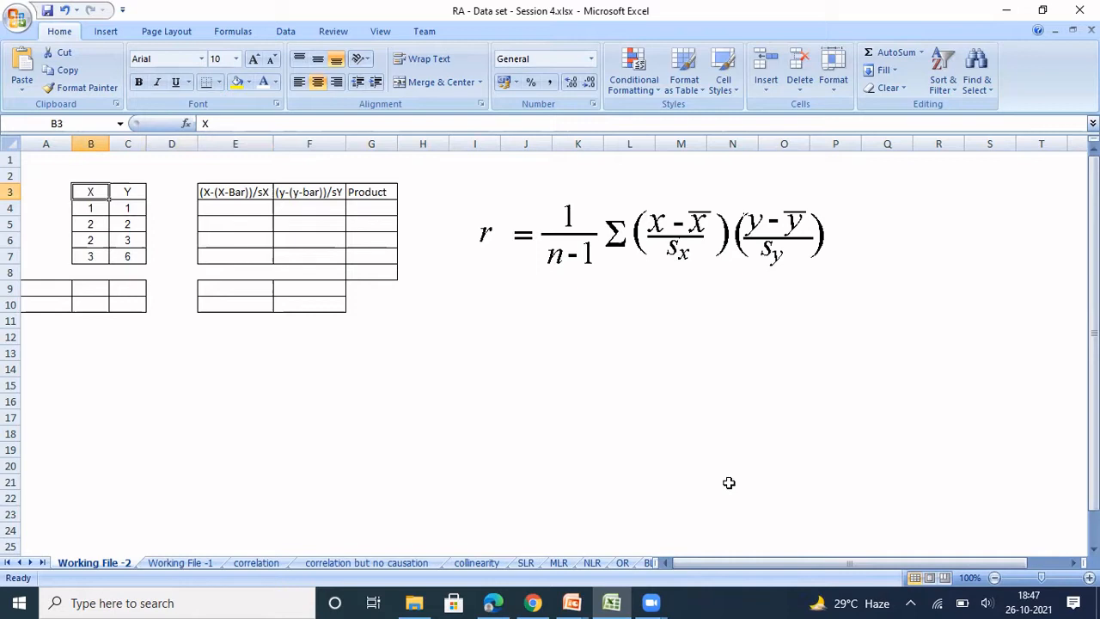
key(Right)
key(Right)
key(Left)
key(Left)
key(Down)
key(Down)
key(Down)
key(Down)
key(Up)
key(Up)
key(Up)
Set the font colour of the r label in E10 and the correlation formula cell F10 to black.
key(Right)
key(Down)
key(Down)
key(Down)
key(Down)
key(Down)
key(Down)
key(Down)
key(Down)
key(Down)
key(Right)
key(Right)
key(Up)
key(Up)
key(Up)
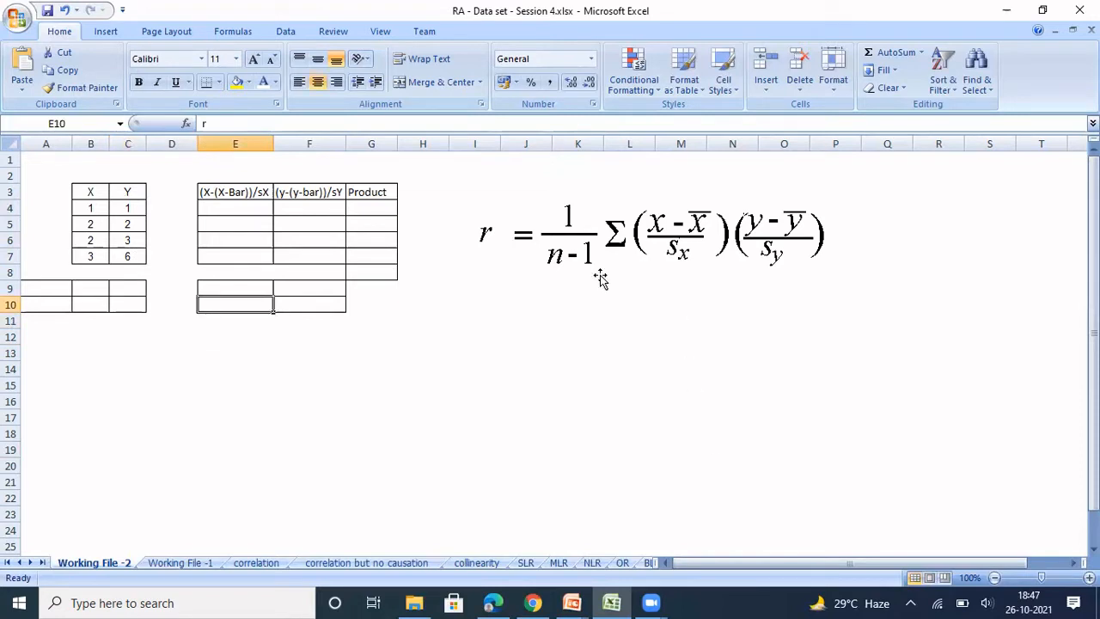
click(278, 82)
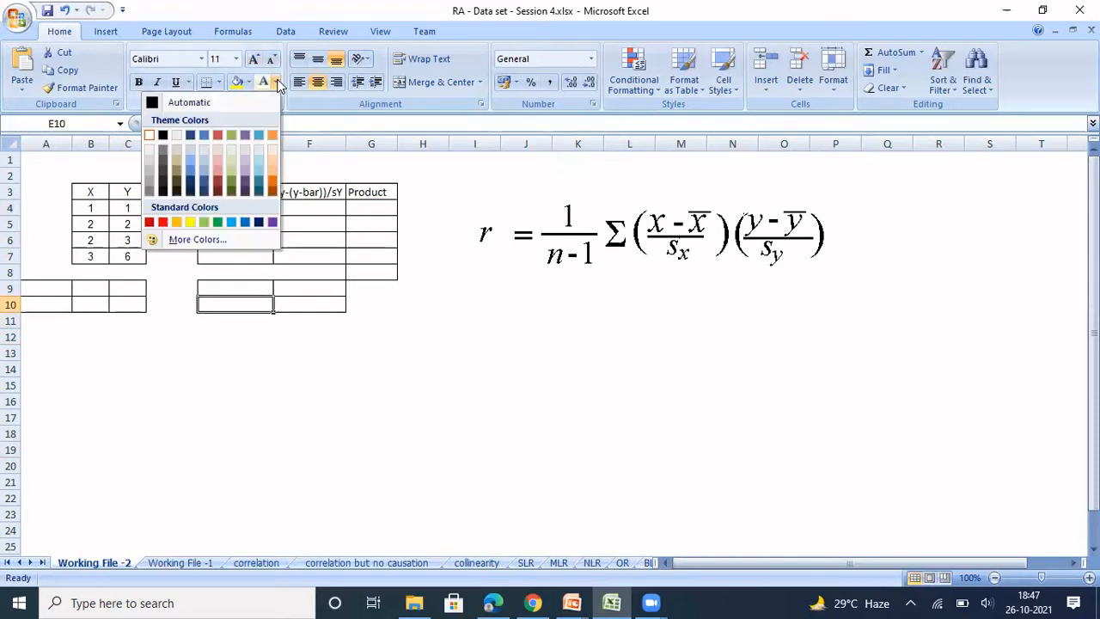
click(165, 136)
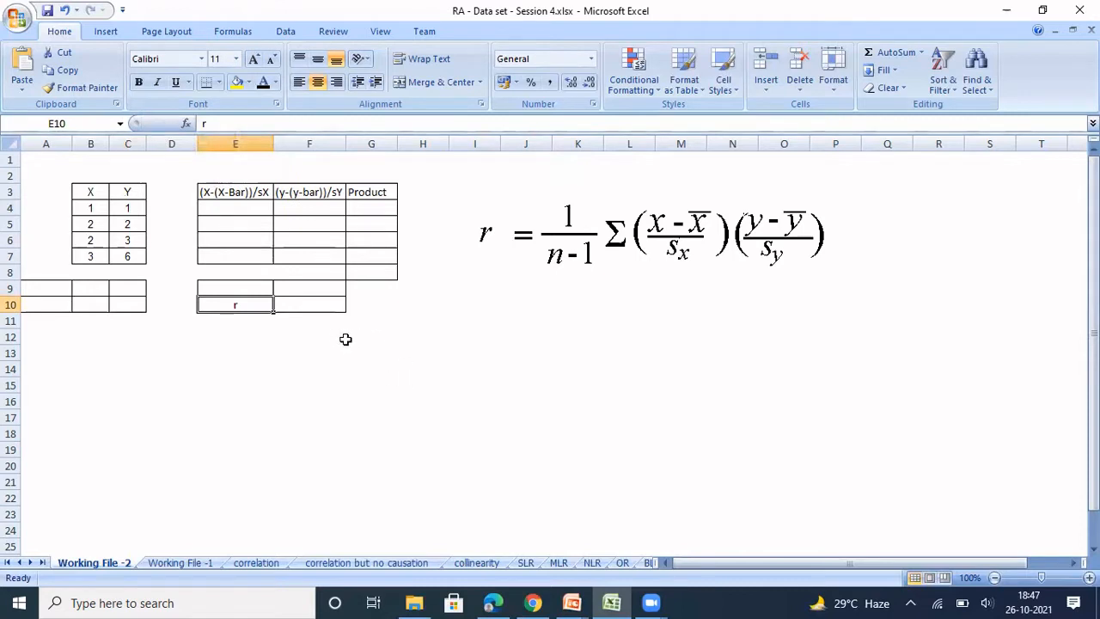
key(Right)
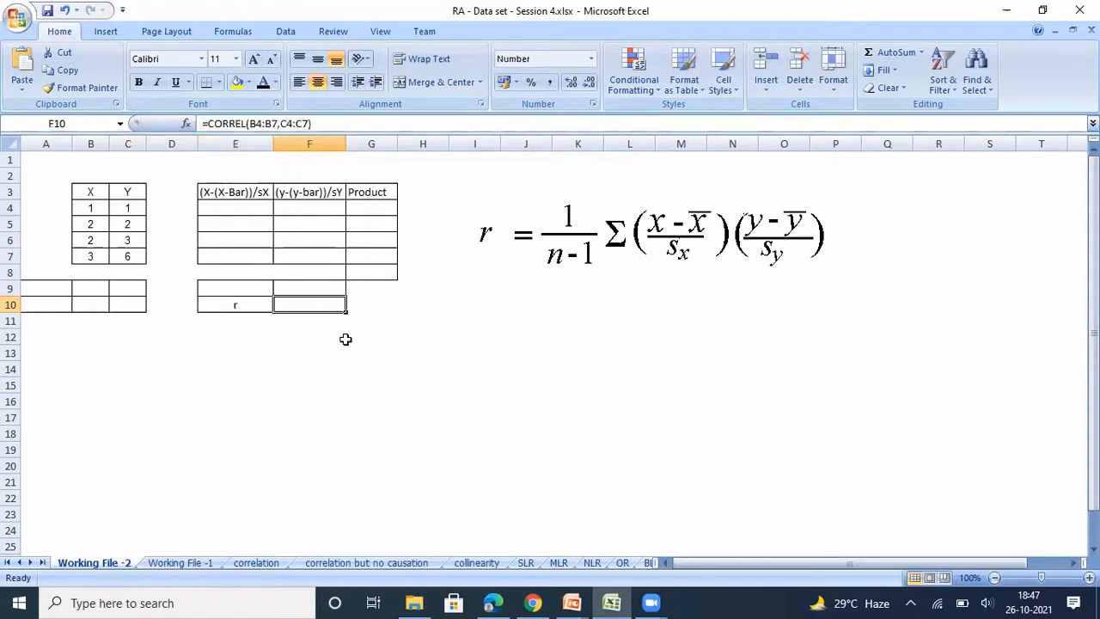
click(264, 85)
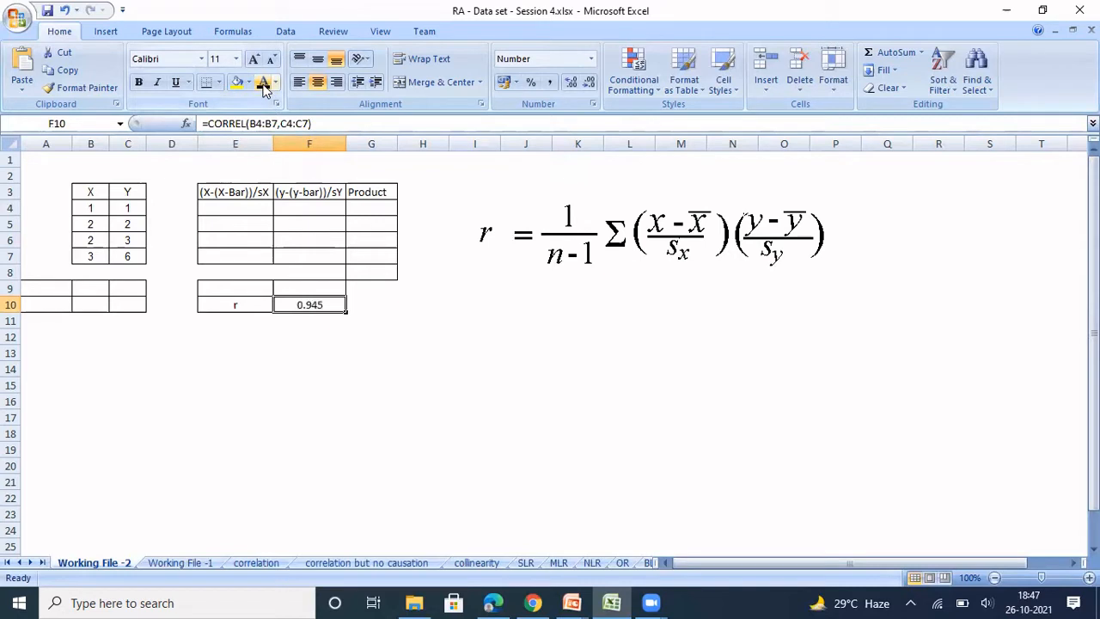
Clear F10 and re-enter the correlation of the X and Y data as =CORREL(B4:B7,C4:C7).
key(Right)
key(Left)
key(Delete)
text(=)
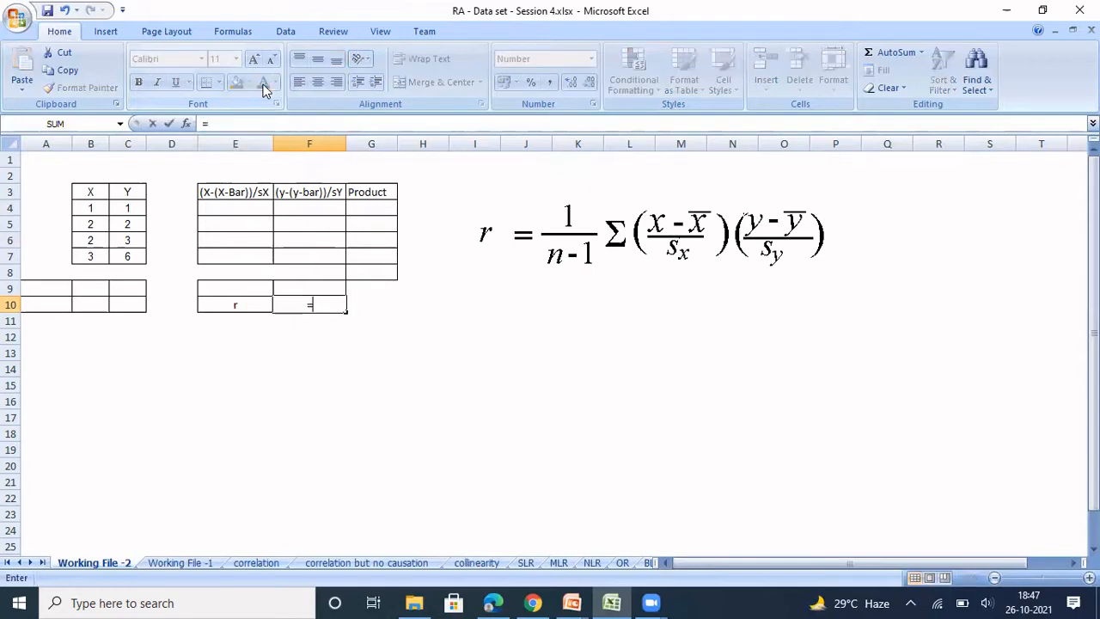
text(corr)
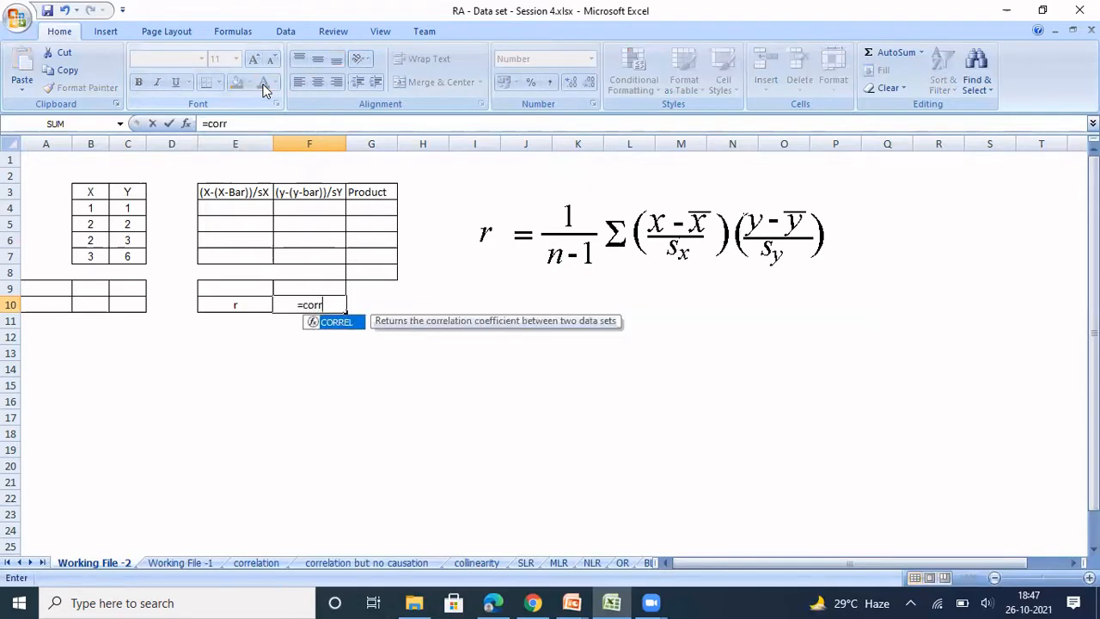
text(el()
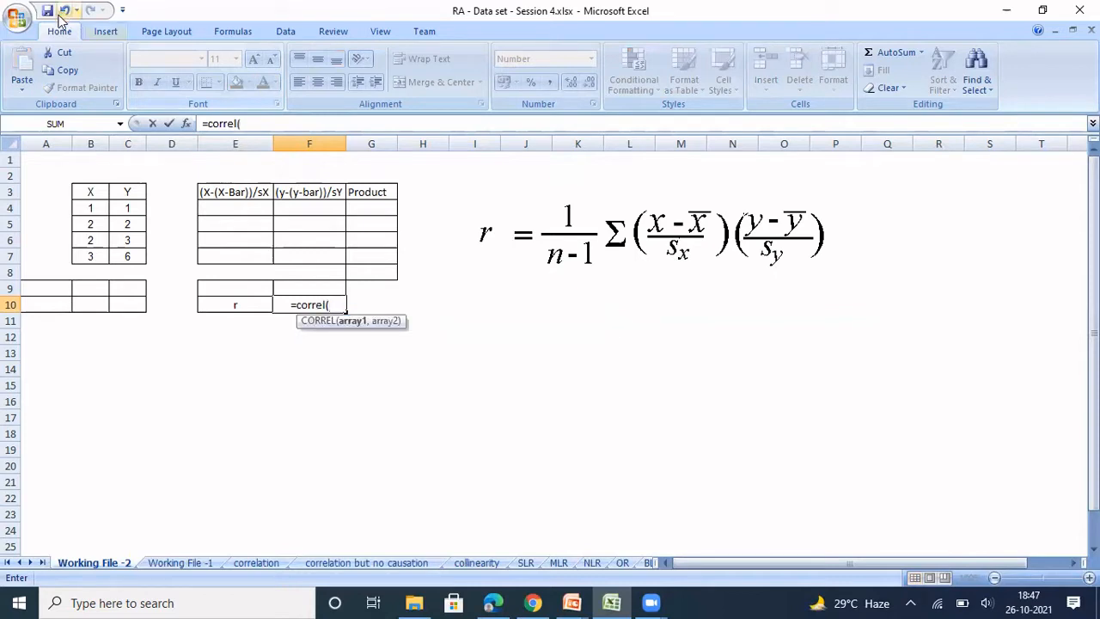
drag(89, 209, 89, 256)
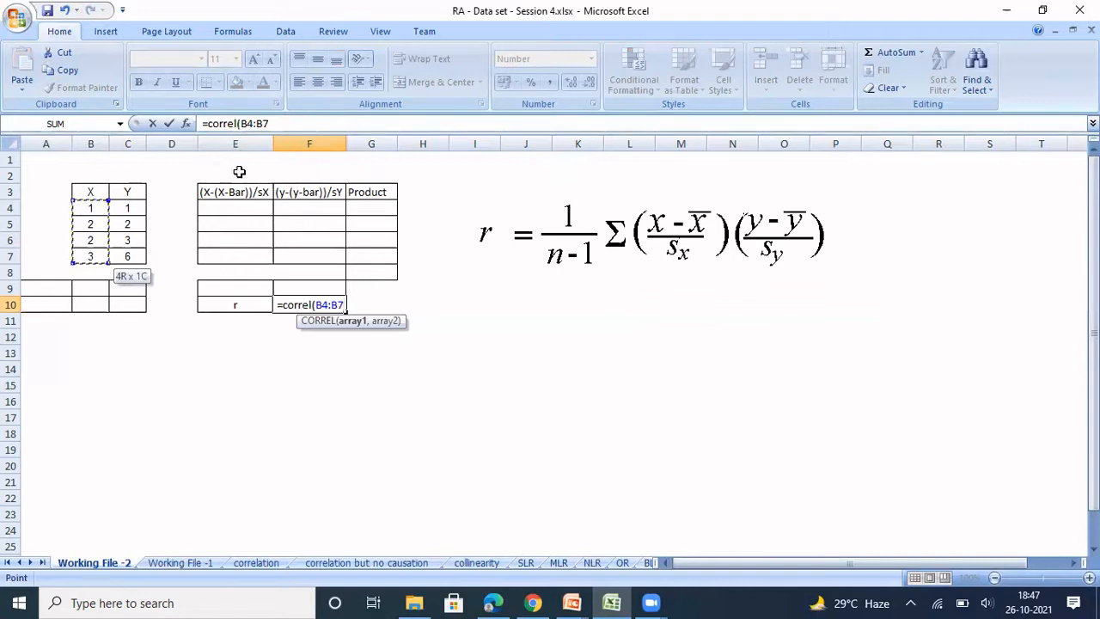
click(281, 123)
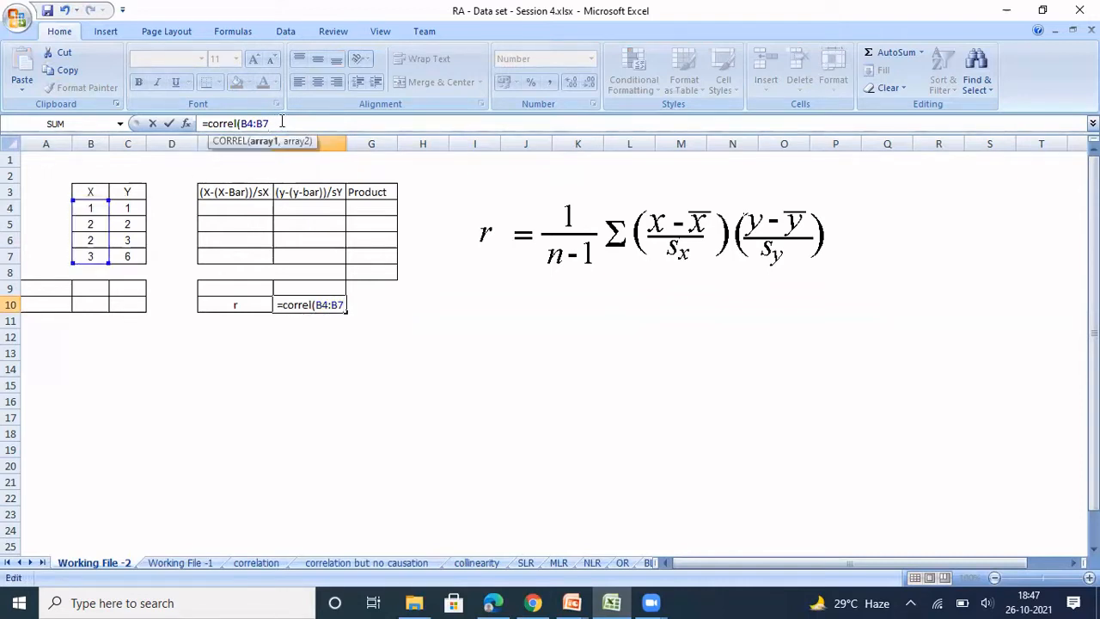
text(,)
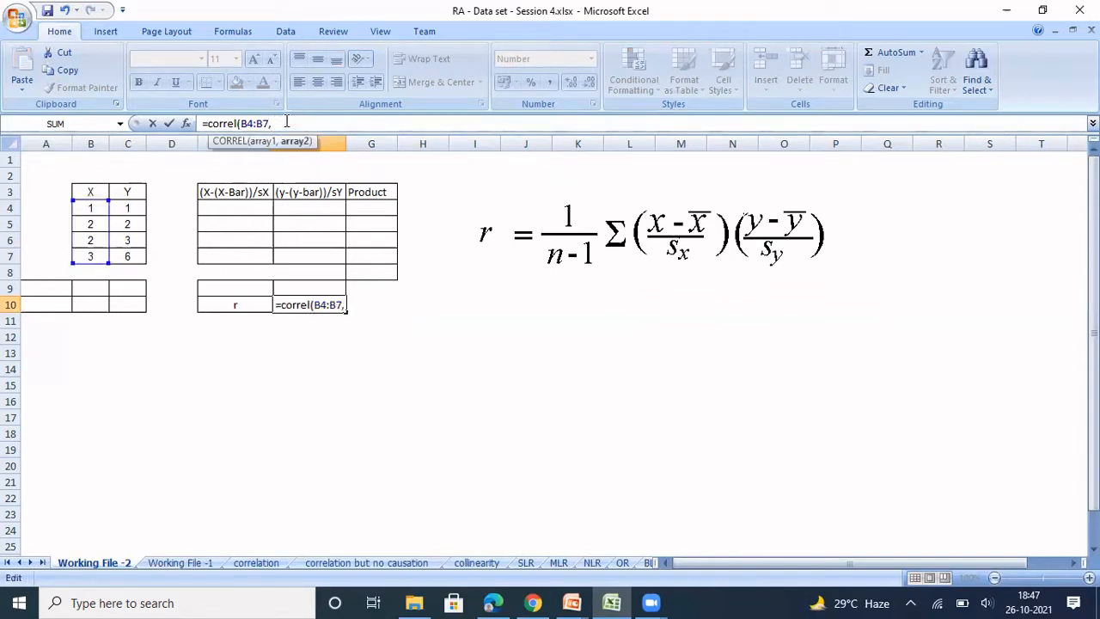
click(129, 207)
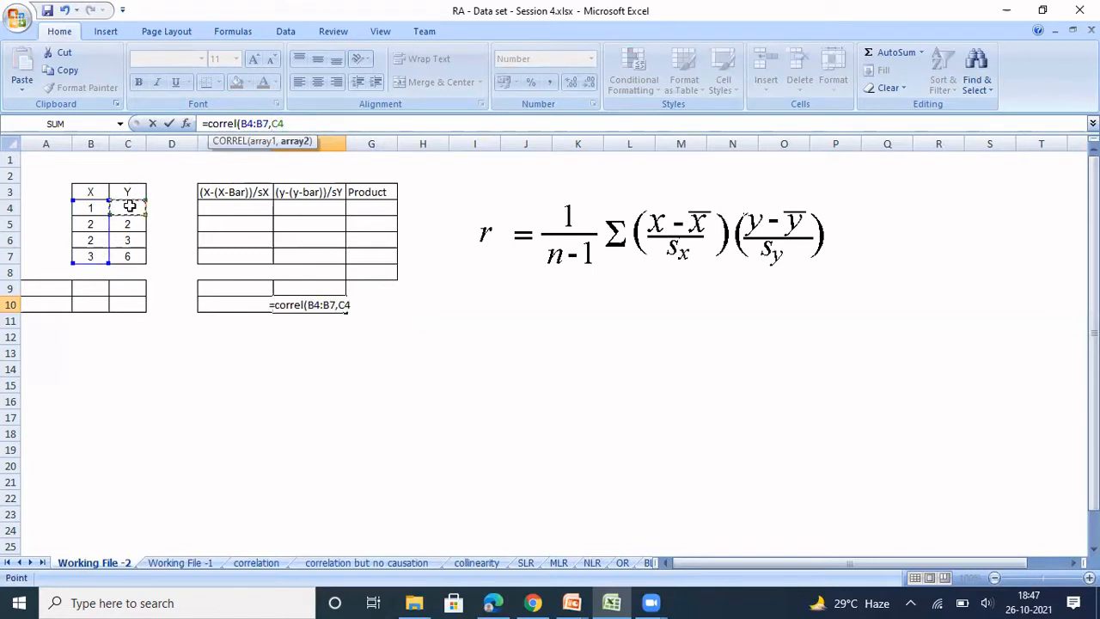
key(shift+Down)
key(shift+Down)
key(shift+Down)
key(shift+Down)
key(shift+Up)
text())
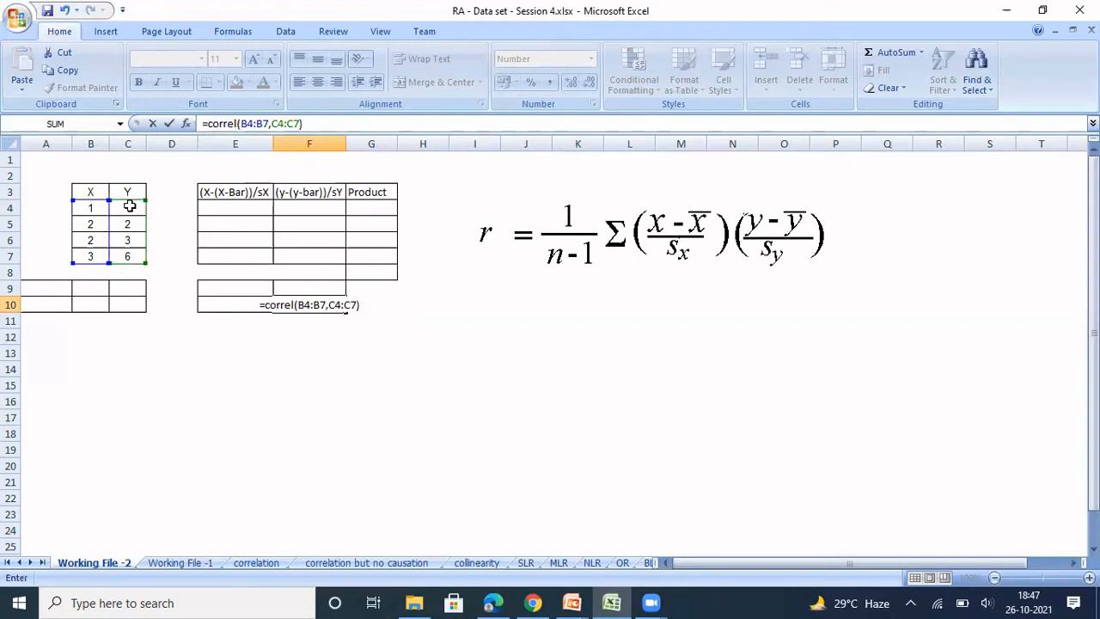
key(Return)
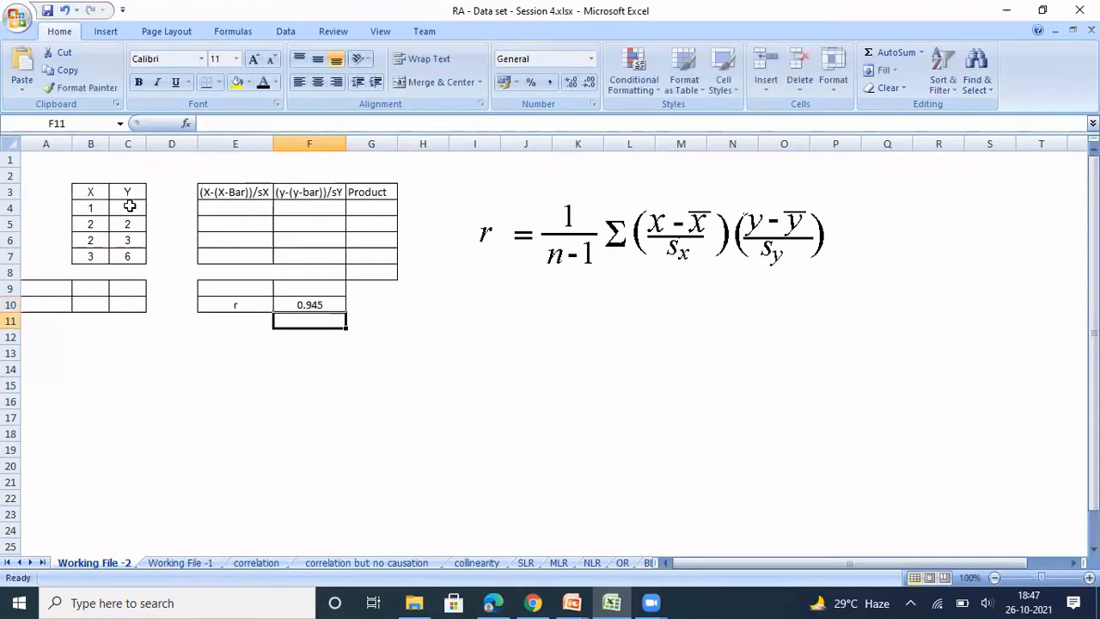
key(Up)
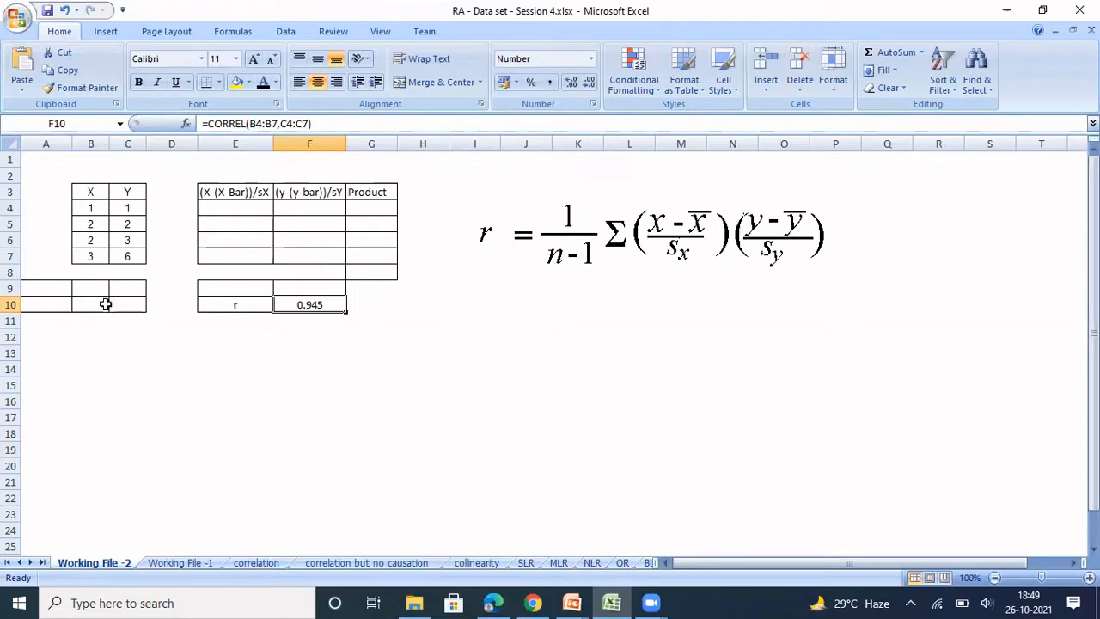
Set the font colour of the mean and standard deviation block A9:C10 to black.
click(33, 282)
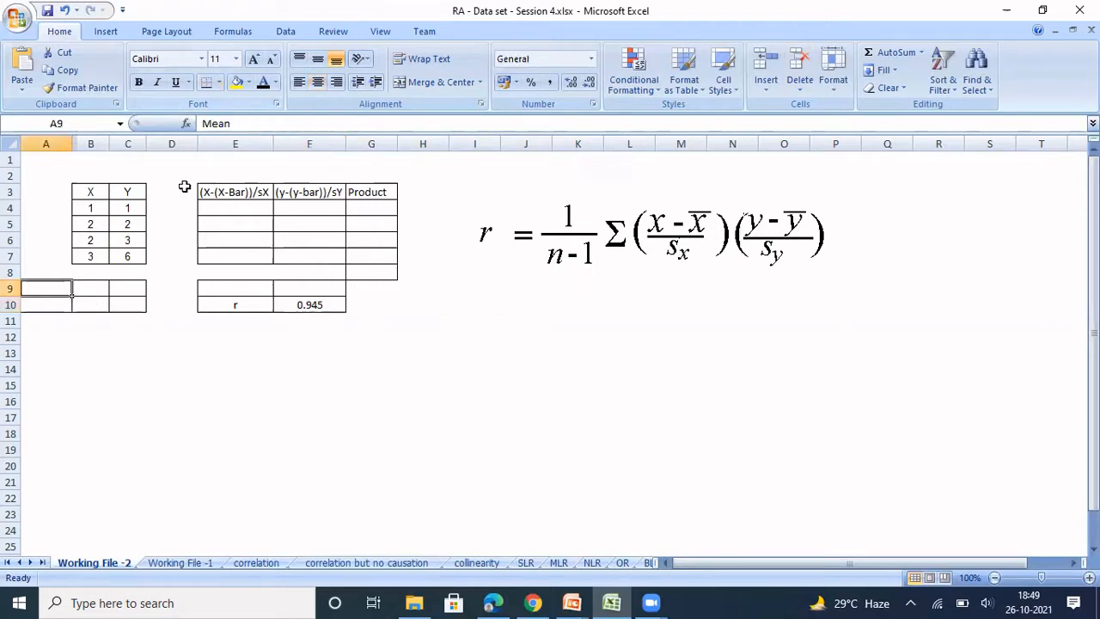
key(shift+Right)
key(shift+Right)
key(shift+Down)
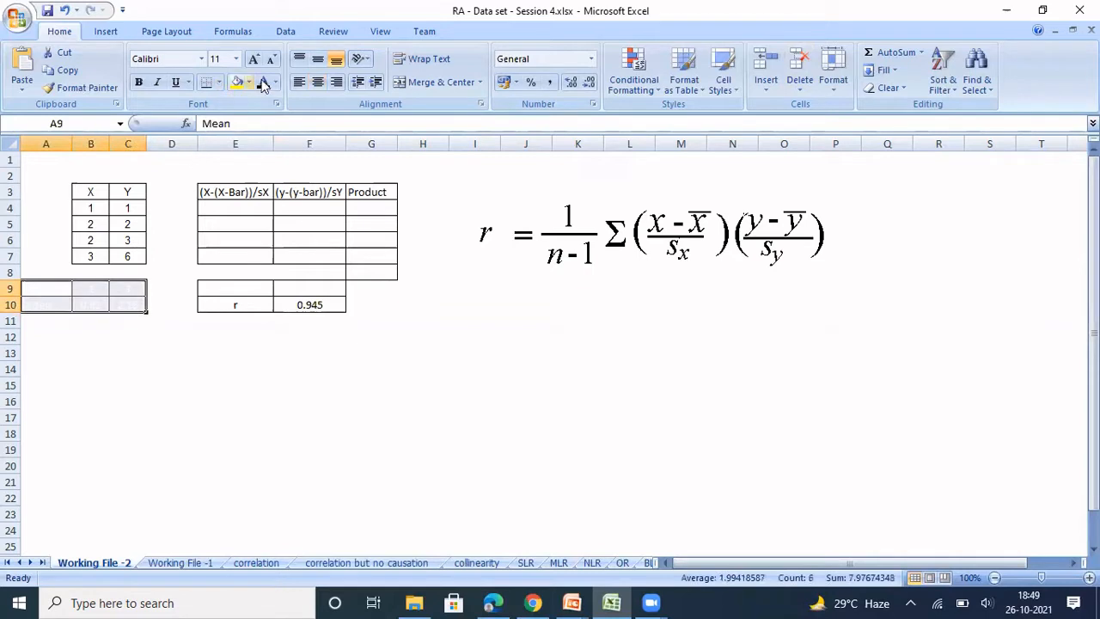
click(264, 82)
Calculate the mean of the X values in B9 with =AVERAGE(B4:B7).
key(Right)
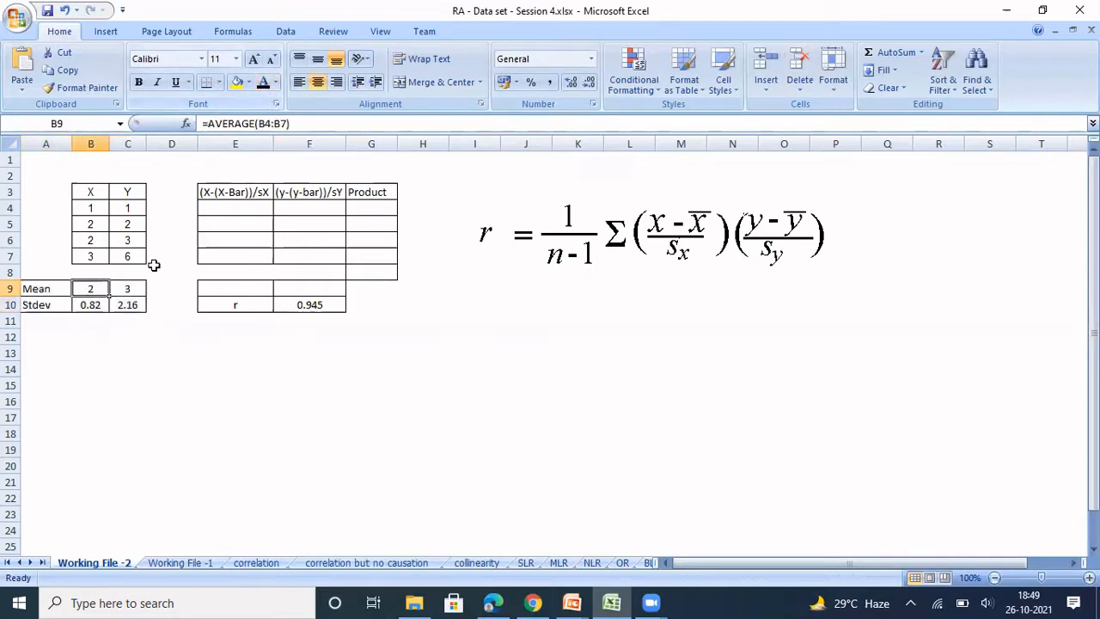
text(=)
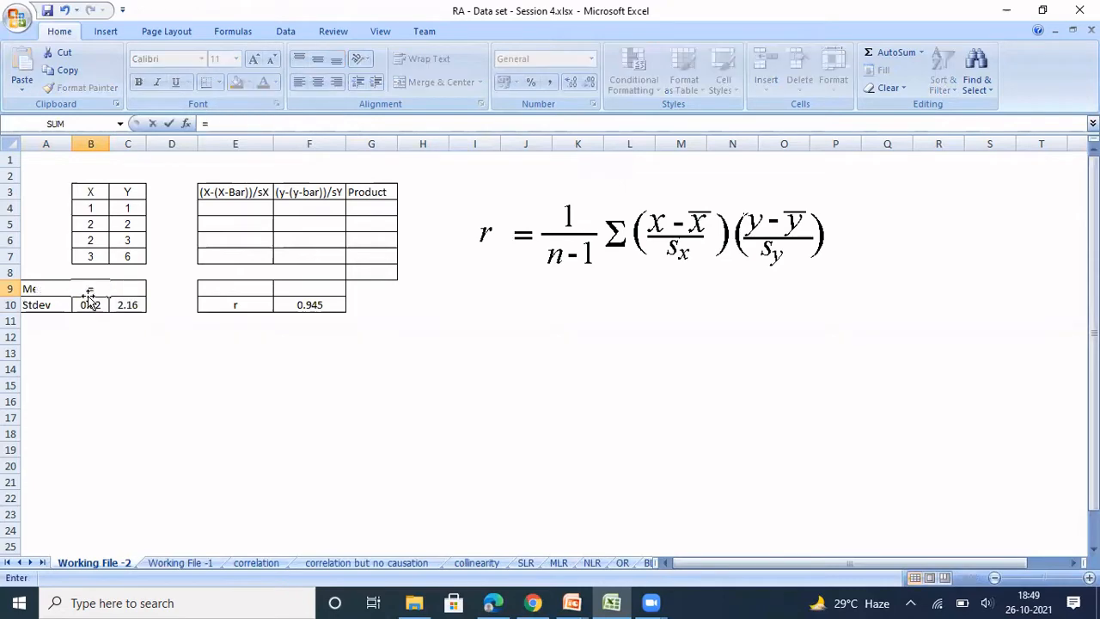
text(avr)
key(BackSpace)
text(e)
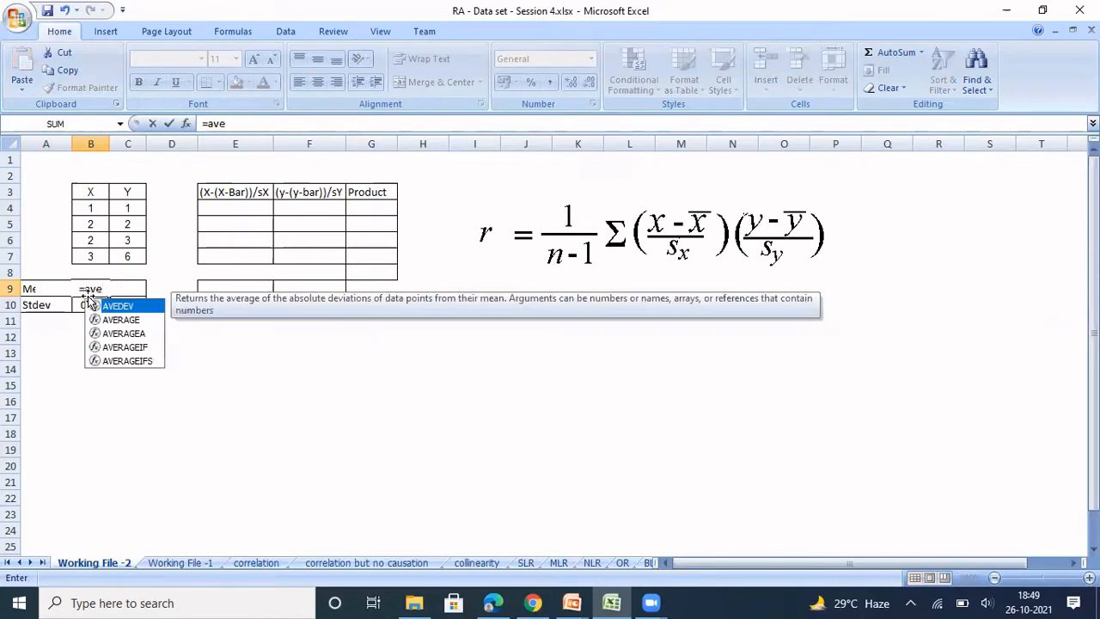
double_click(120, 320)
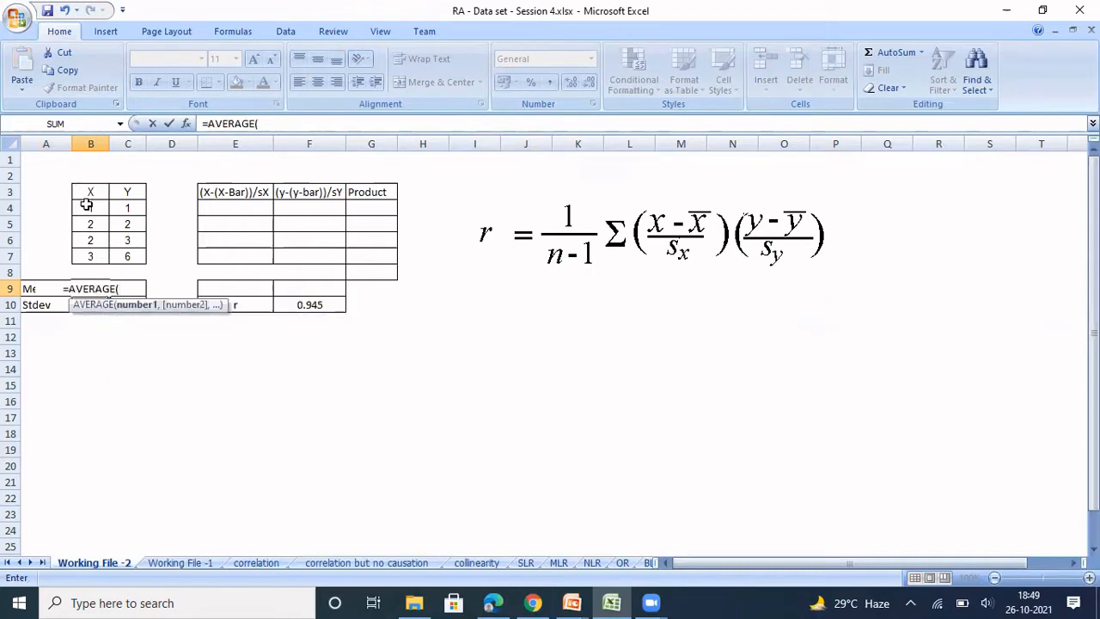
drag(87, 207, 86, 256)
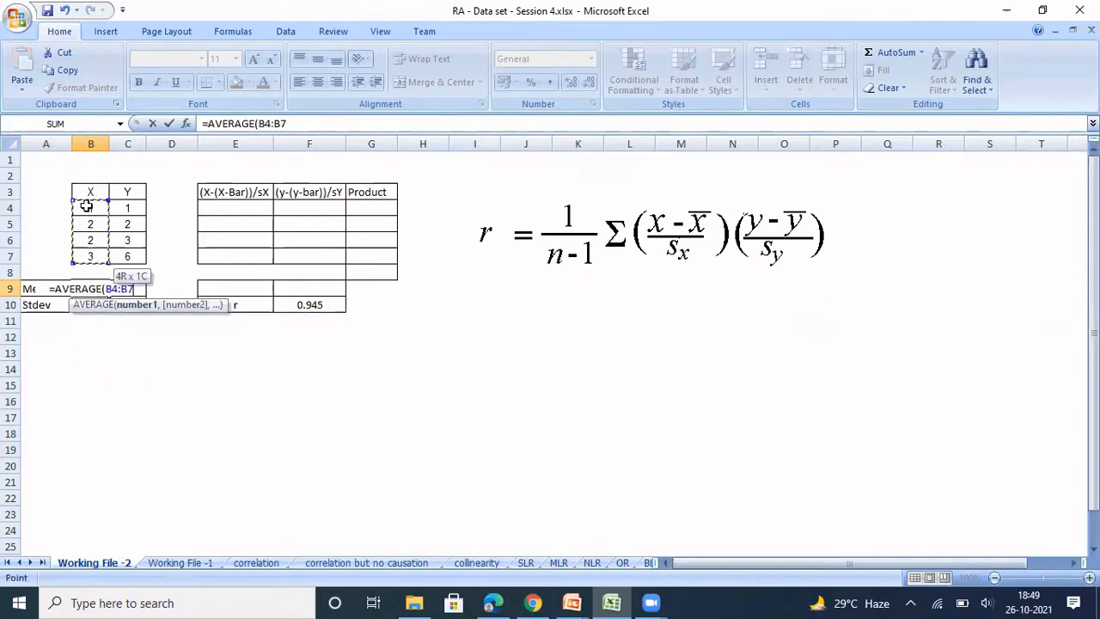
text())
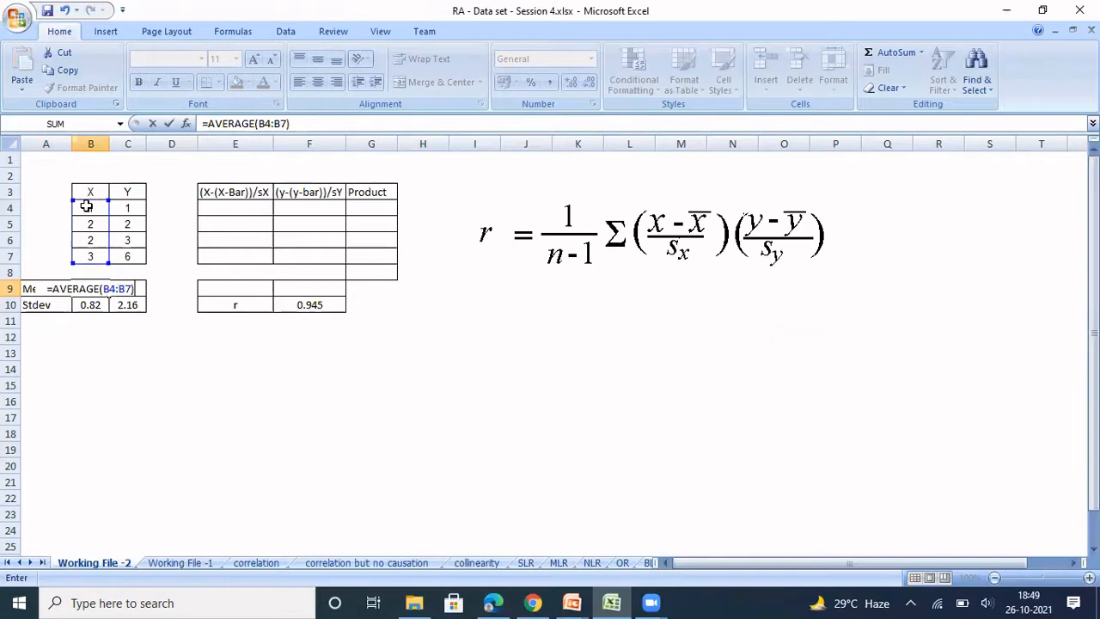
key(Return)
Calculate the mean of the Y values in C9 with =AVERAGE(C4:C7).
key(Up)
key(Right)
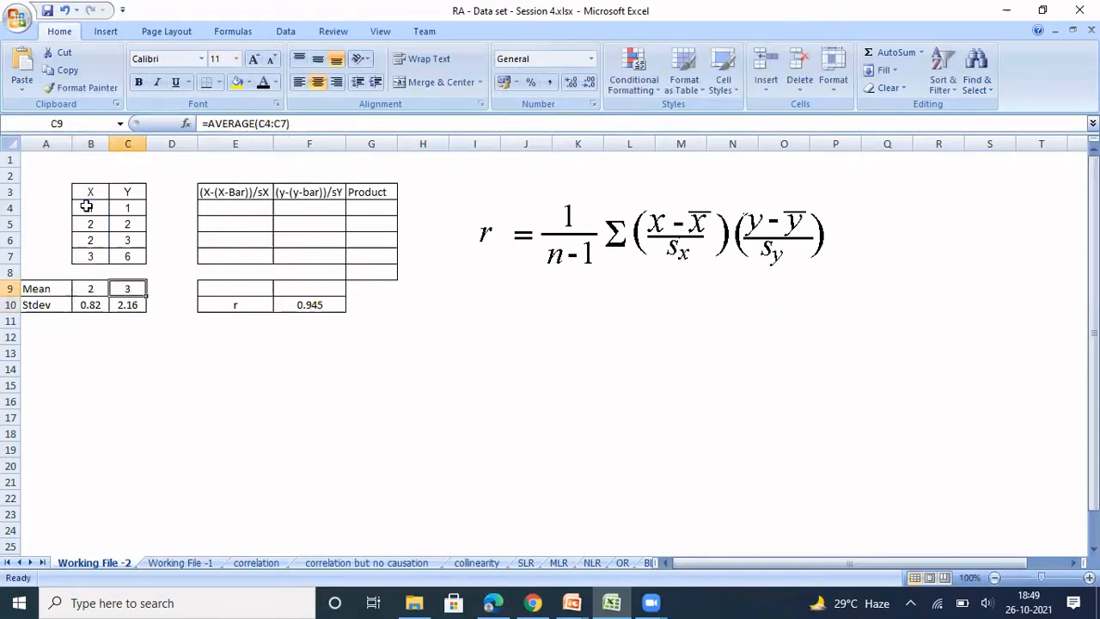
text(=aver)
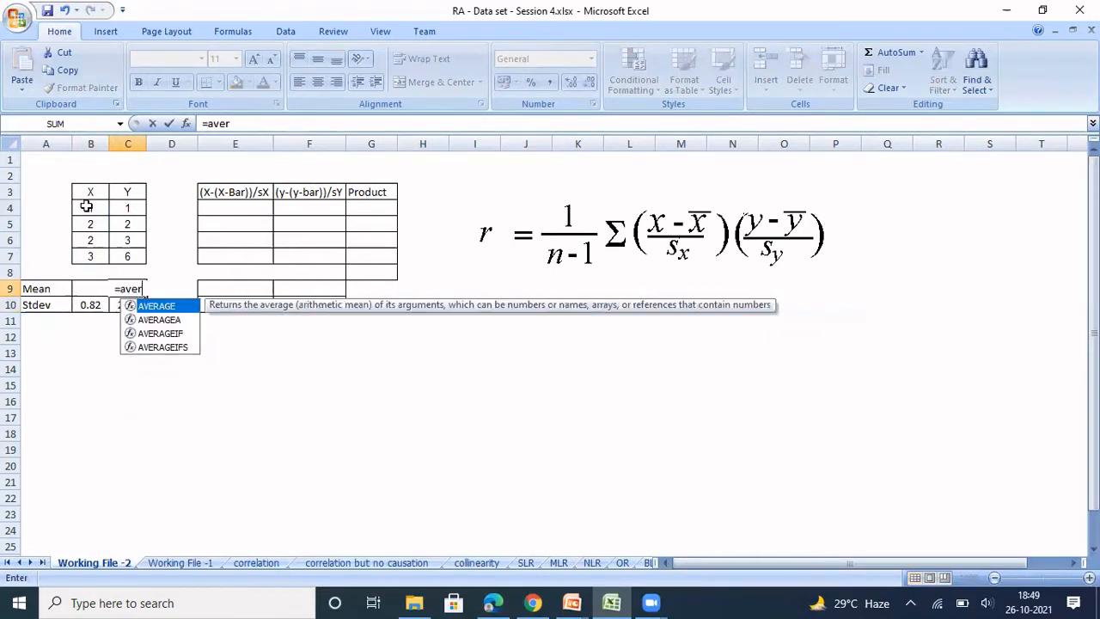
double_click(160, 306)
click(127, 208)
key(shift+Down)
key(shift+Down)
key(shift+Down)
text())
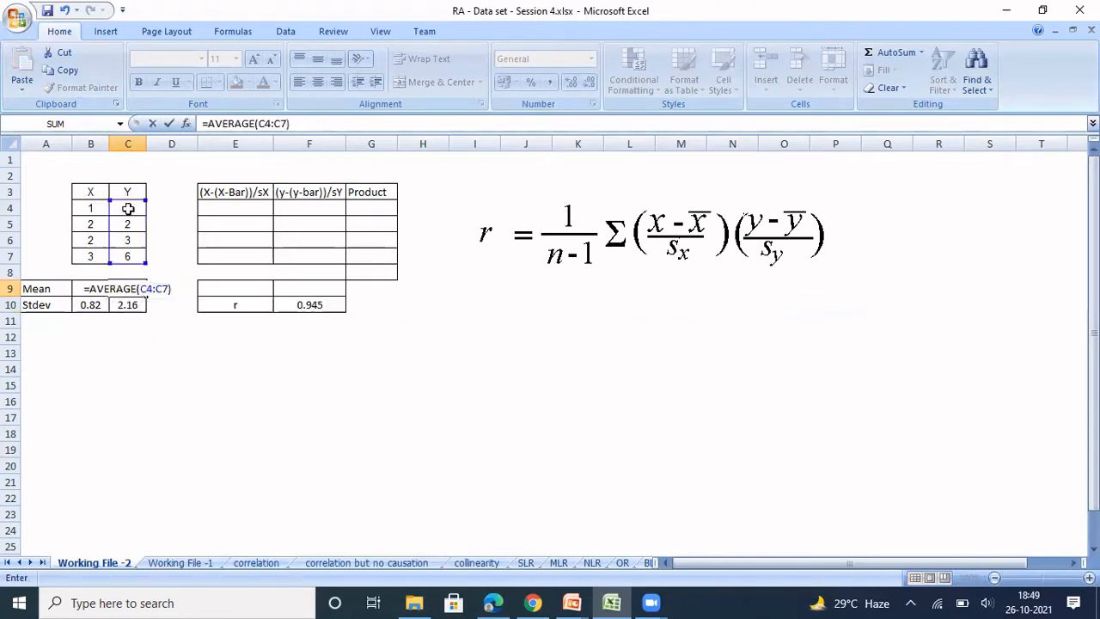
key(Return)
Examine the mean cells, the sx and sy terms of the correlation formula, and the X standard deviation in B10.
key(Up)
key(Left)
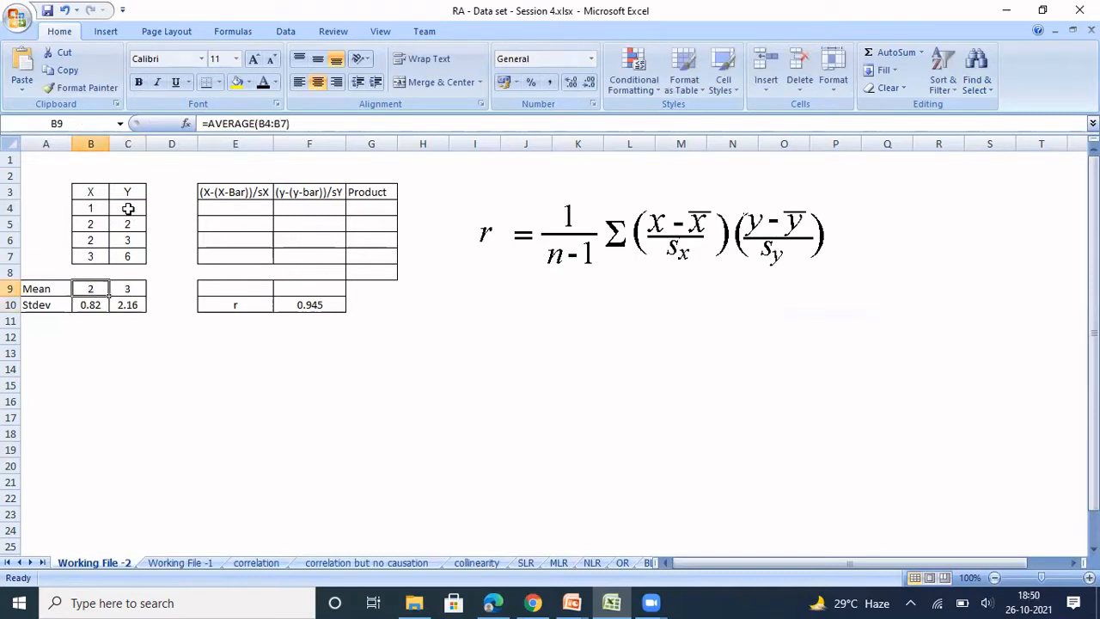
key(Right)
key(Down)
key(Right)
key(Right)
key(Right)
key(Right)
key(Right)
key(Right)
key(Right)
key(Right)
key(Right)
key(Right)
key(Right)
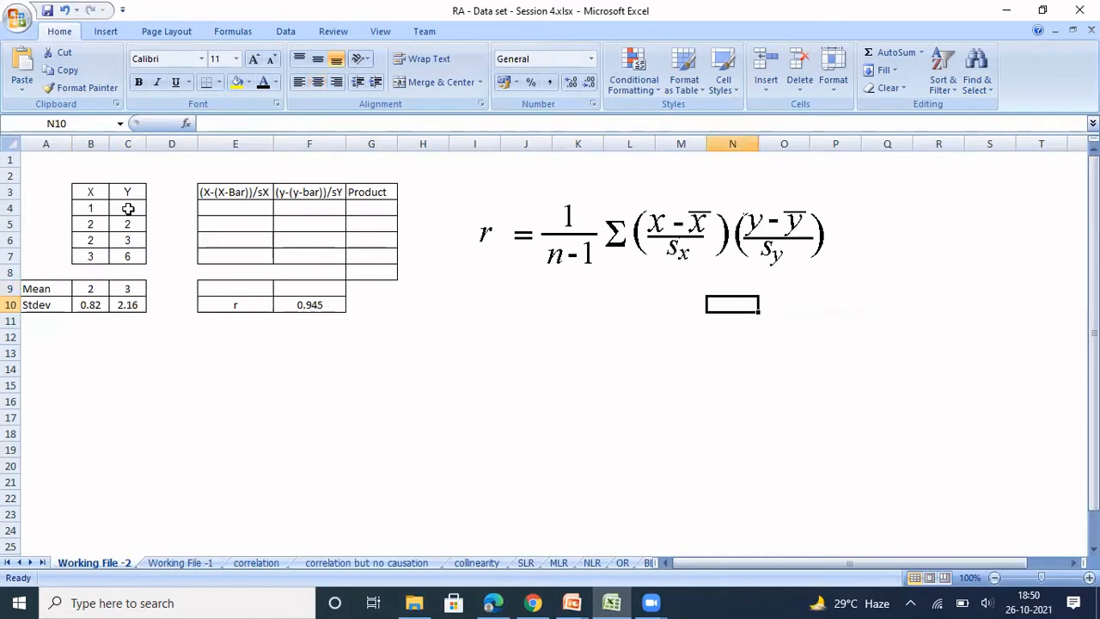
key(Up)
key(Left)
key(Up)
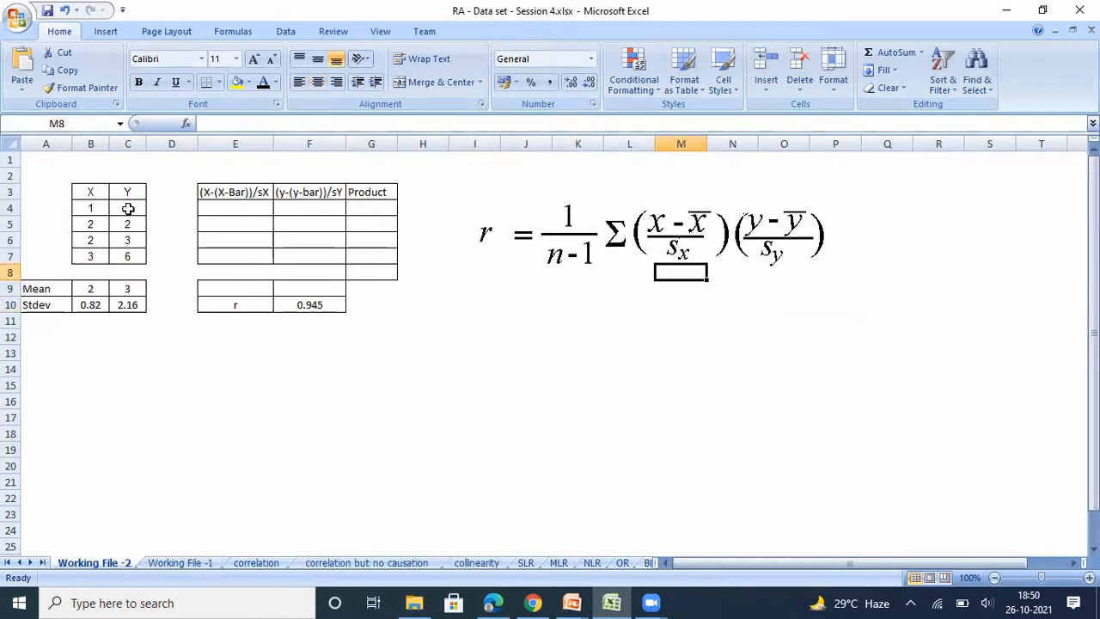
key(Right)
key(Right)
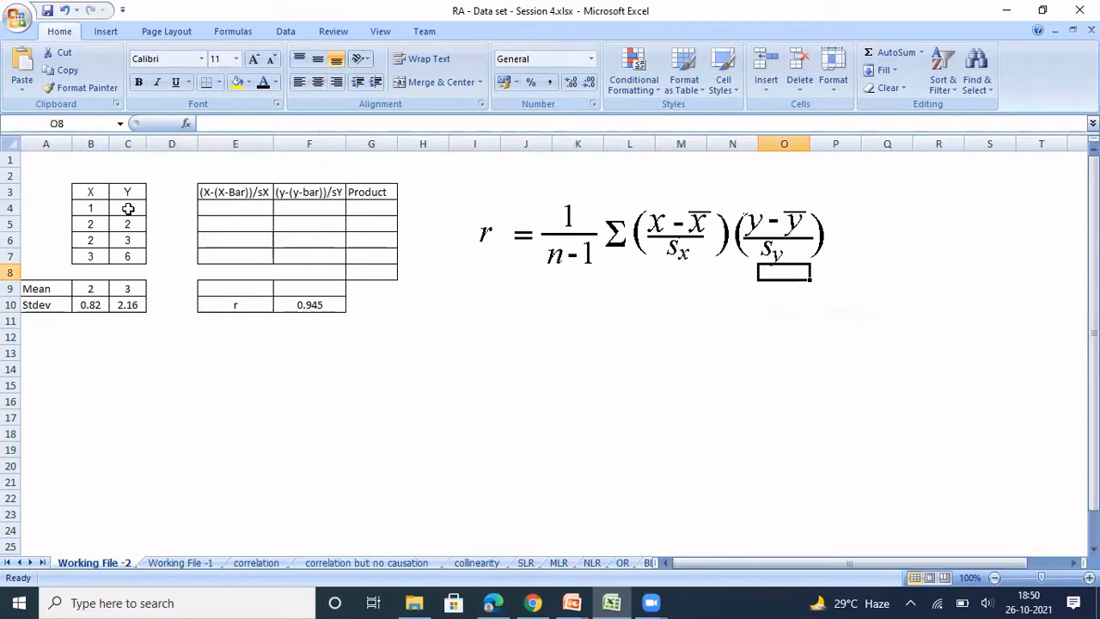
key(Left)
key(Left)
key(Left)
key(Left)
key(Left)
key(Left)
key(Down)
key(Down)
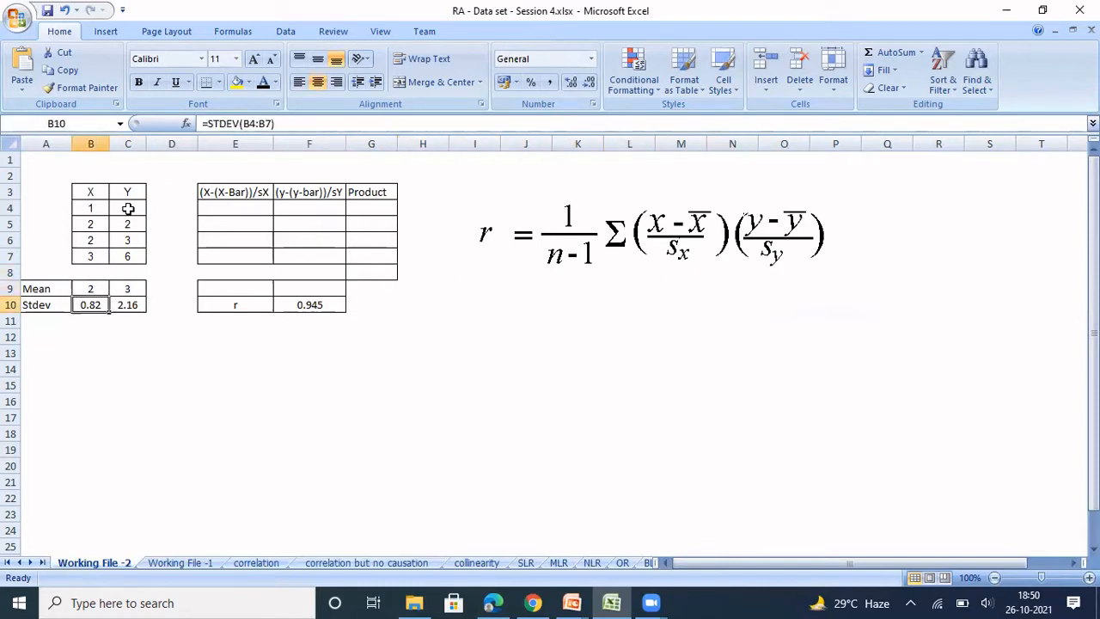
Recalculate the standard deviation of the X values in B10 with =STDEV(B4:B7).
key(Delete)
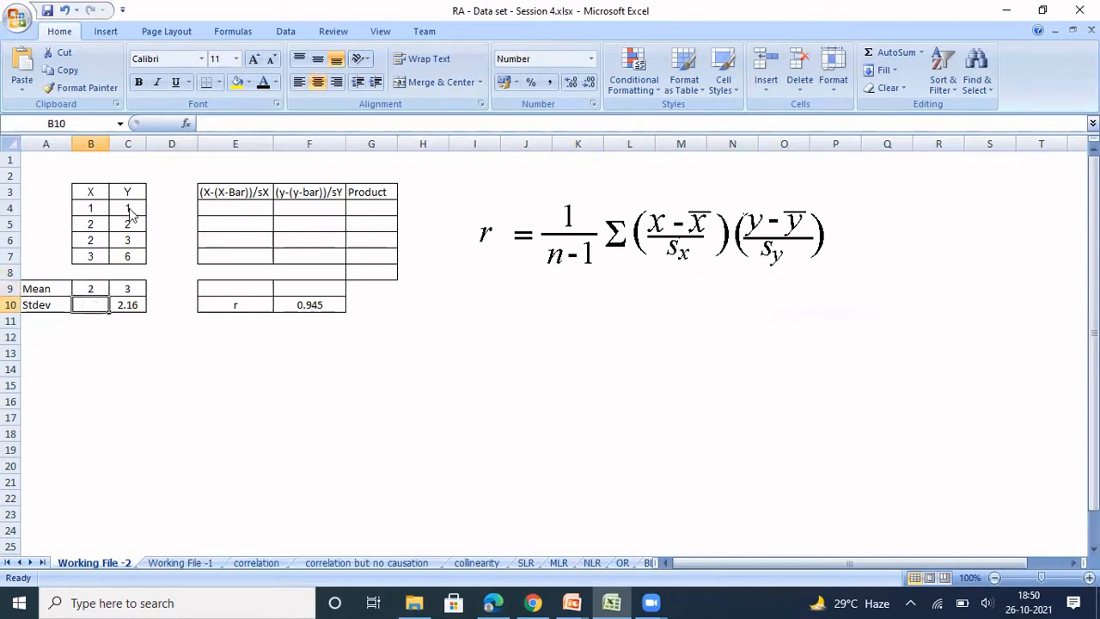
text(=s)
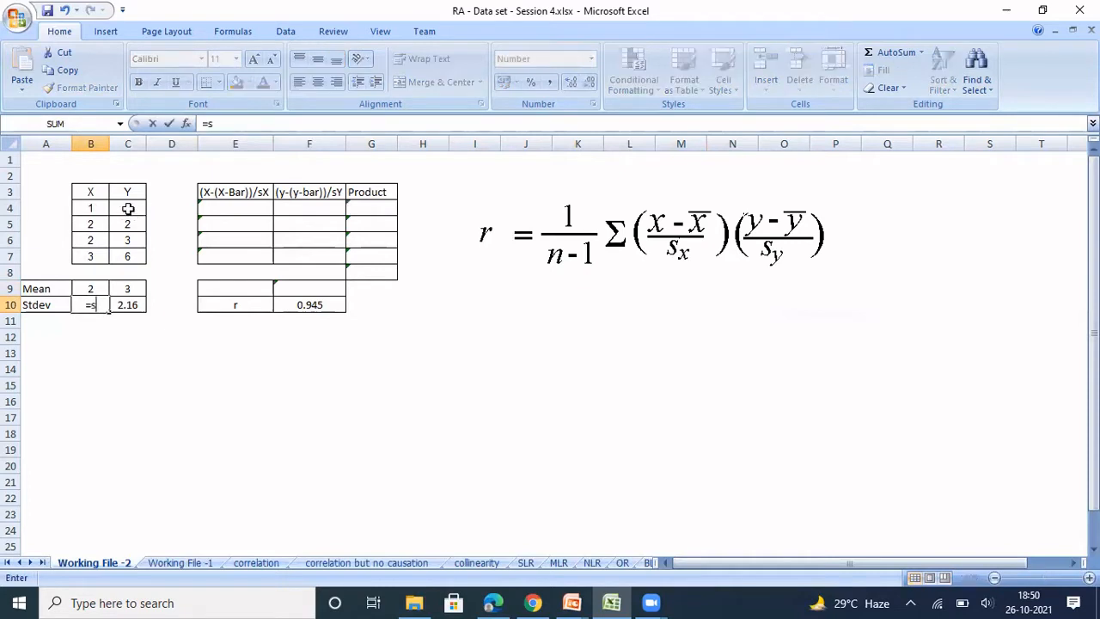
text(tdev)
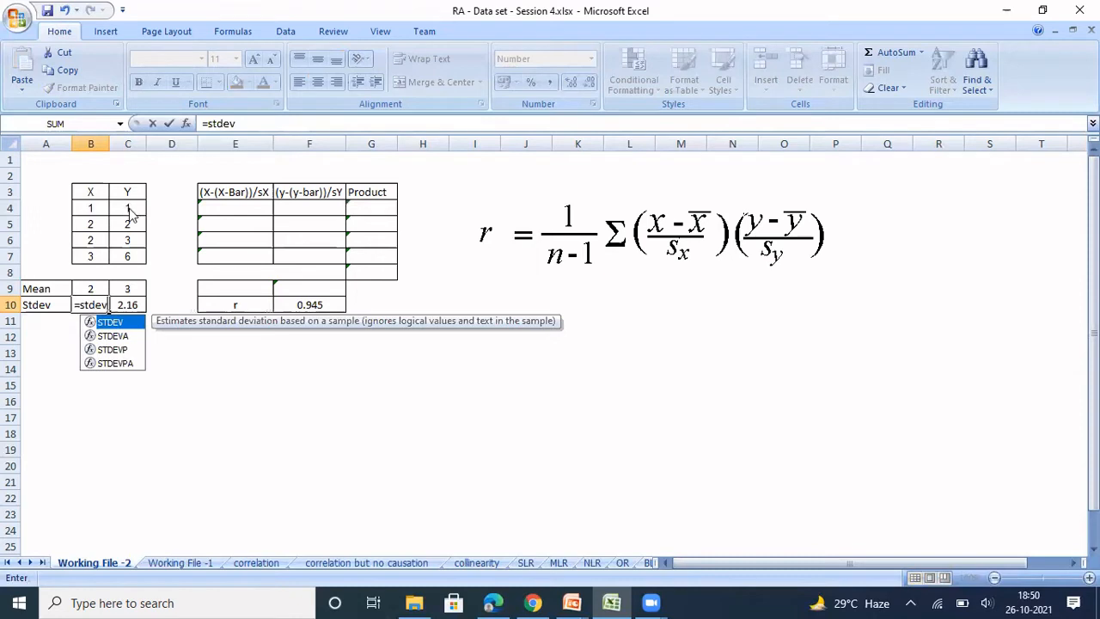
text(()
key(Up)
key(Up)
key(Up)
key(Up)
key(Up)
key(Up)
key(shift+Down)
key(shift+Down)
key(shift+Down)
text())
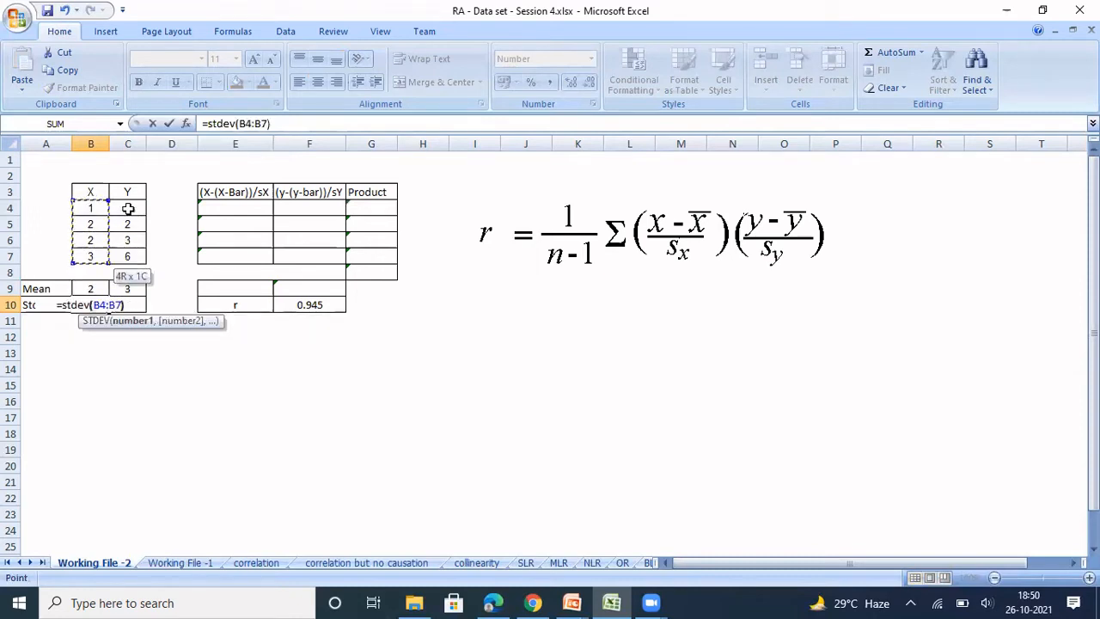
key(Return)
Recalculate the standard deviation of the Y values in C10 with =STDEV(C4:C7).
key(Right)
key(Up)
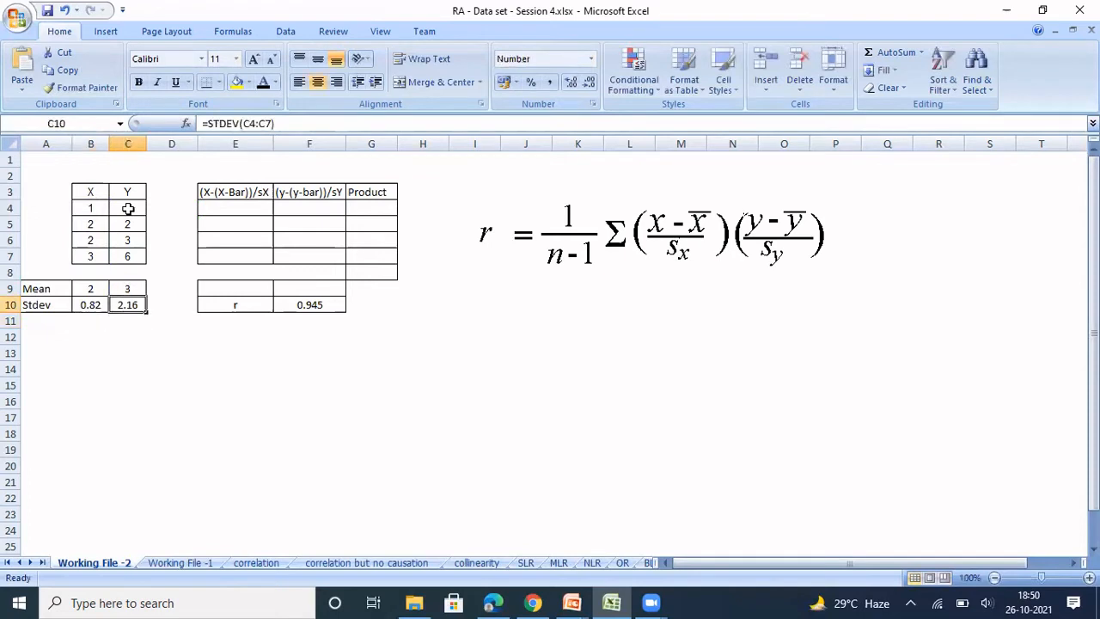
text(=)
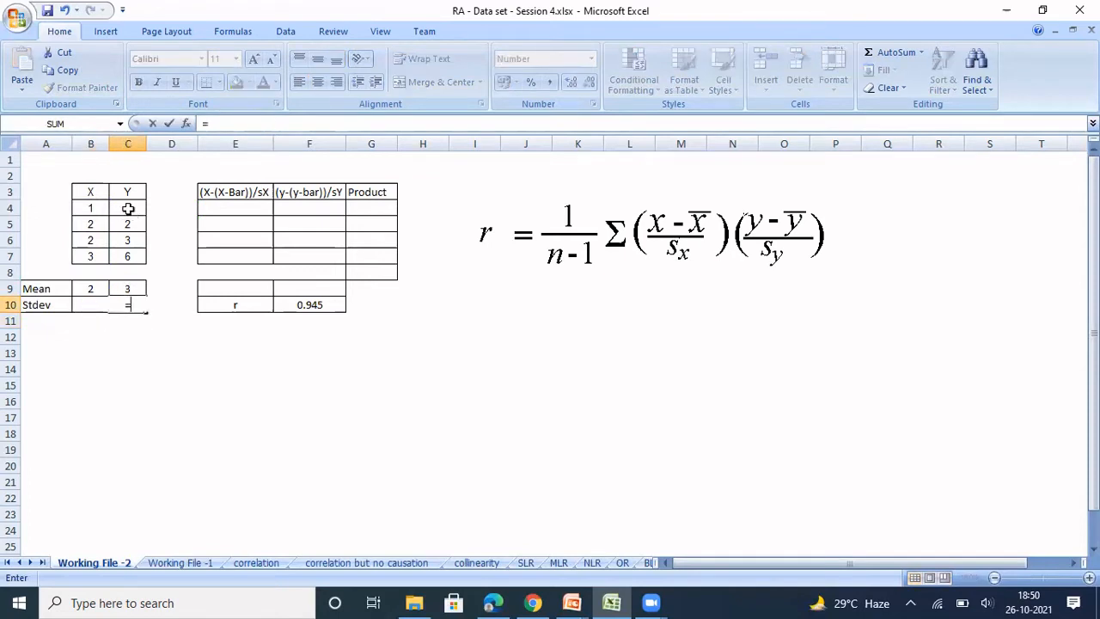
text(stdev)
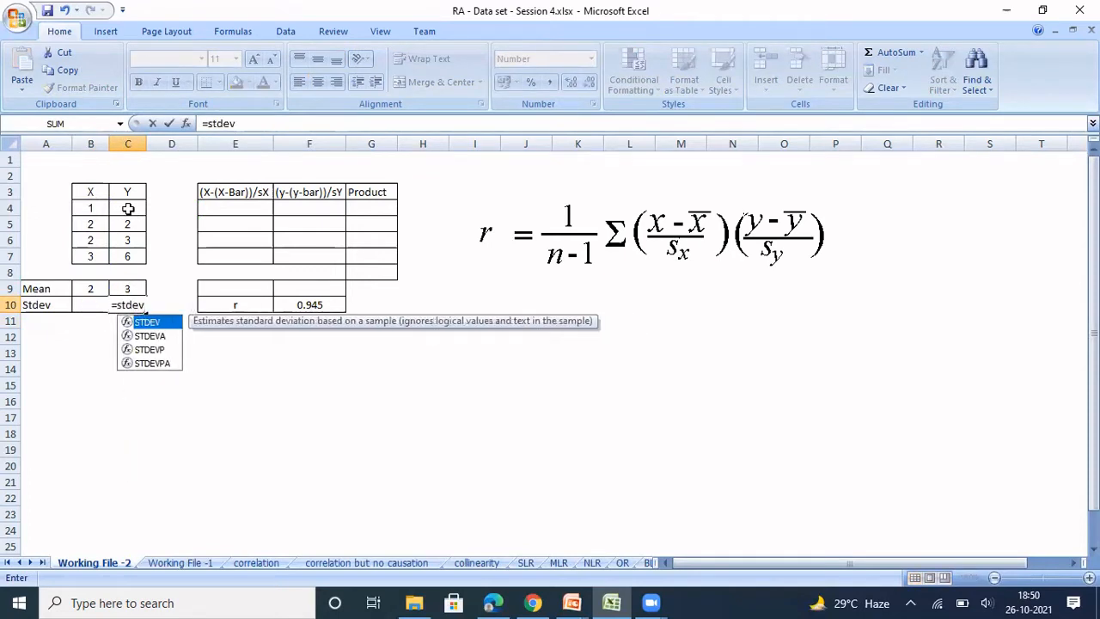
text(()
key(Up)
key(Up)
key(Up)
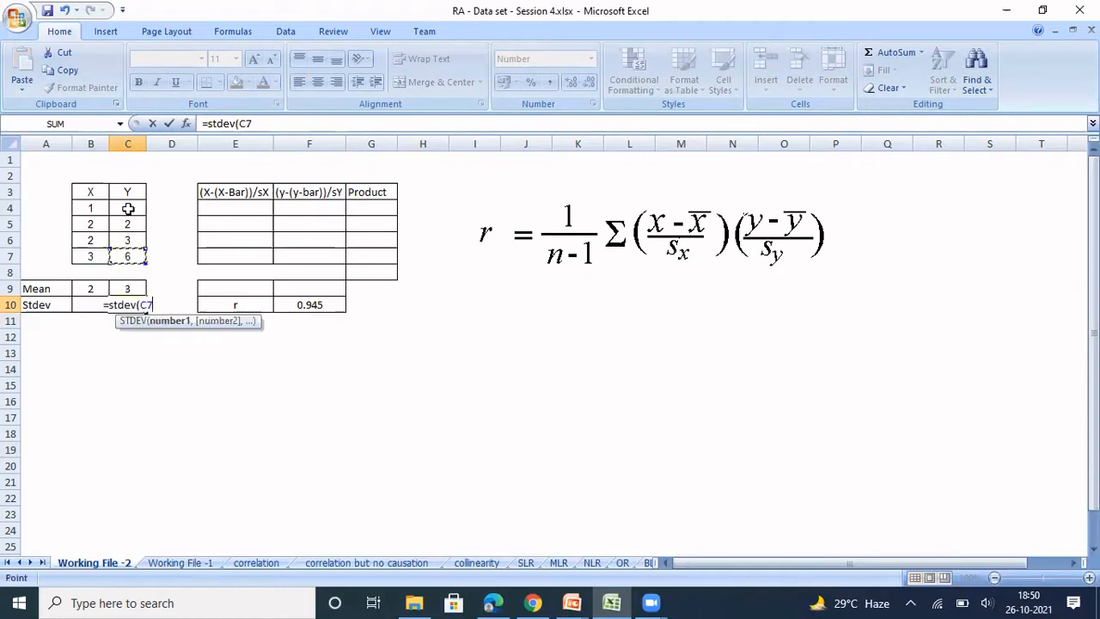
key(shift+Up)
key(shift+Up)
key(shift+Up)
text())
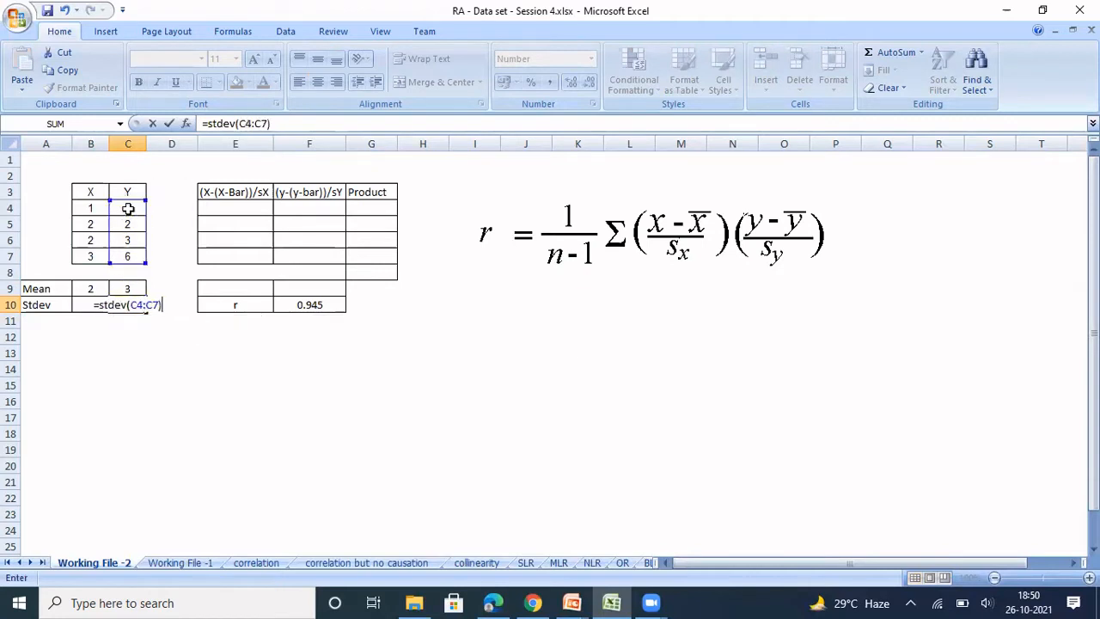
key(Return)
Examine the mean and standard deviation cells alongside the x, y, sx and sy terms of the correlation formula.
key(Up)
key(Up)
key(Up)
key(Down)
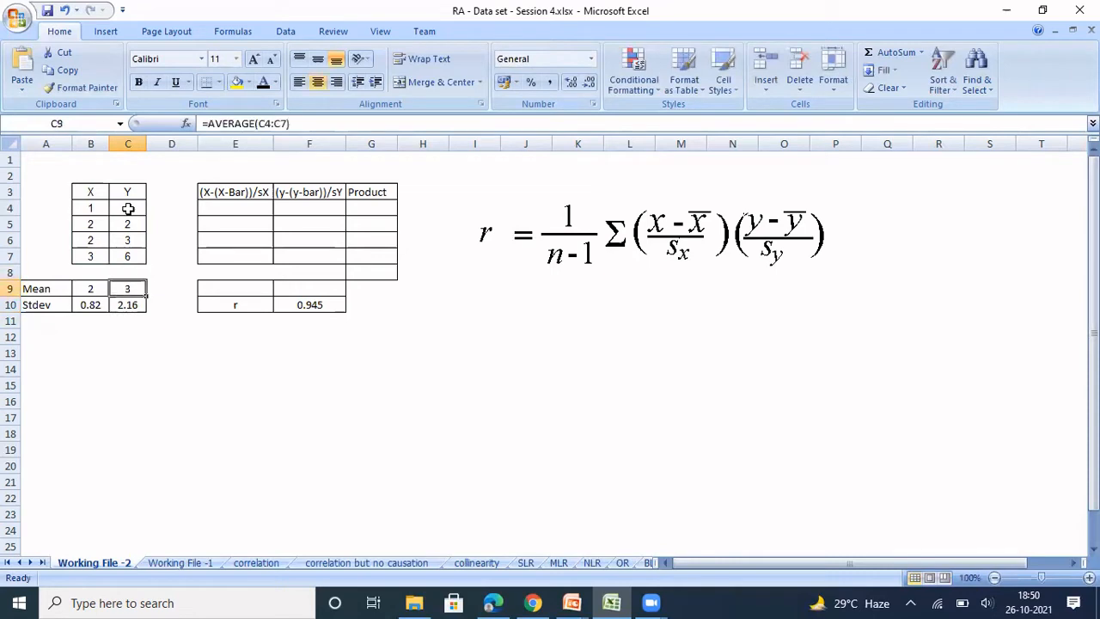
key(Right)
key(Right)
key(Right)
key(Right)
key(Right)
key(Right)
key(Right)
key(Right)
key(Right)
key(Right)
key(Right)
key(Right)
key(Right)
key(Left)
key(Left)
key(Left)
key(Up)
key(Up)
key(Up)
key(Up)
key(Left)
key(Right)
key(Down)
key(Down)
key(Down)
key(Down)
key(Down)
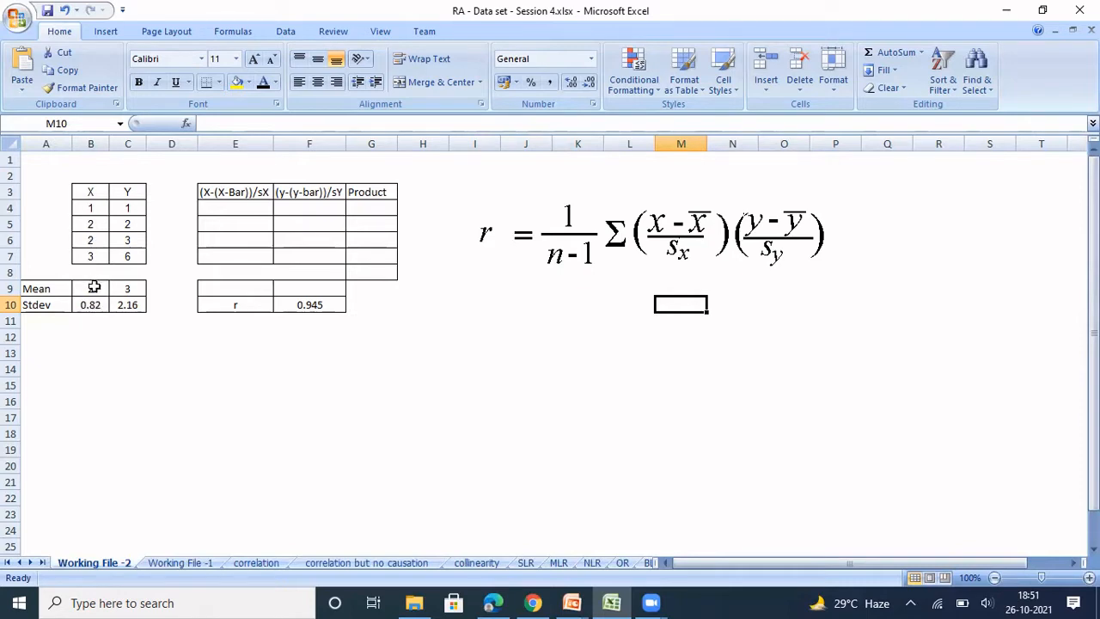
Show the standardized X value in E4 in black and copy its formula =(B4-$B$9)/$B$10 into E5:E7.
click(205, 210)
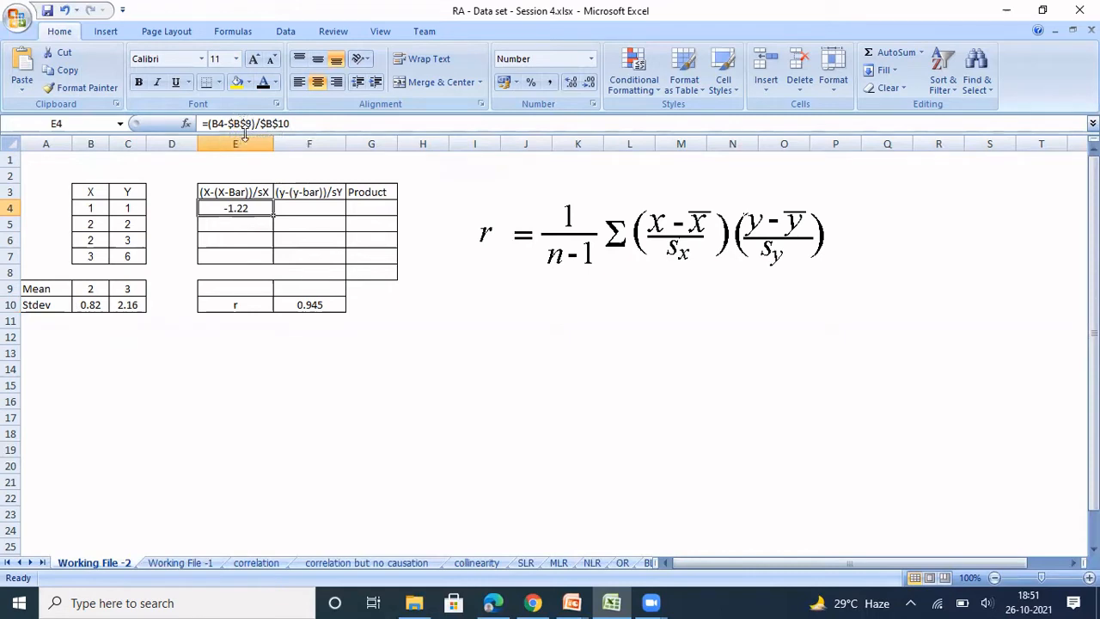
key(ctrl+c)
key(Down)
key(Down)
key(ctrl+v)
key(Down)
key(ctrl+v)
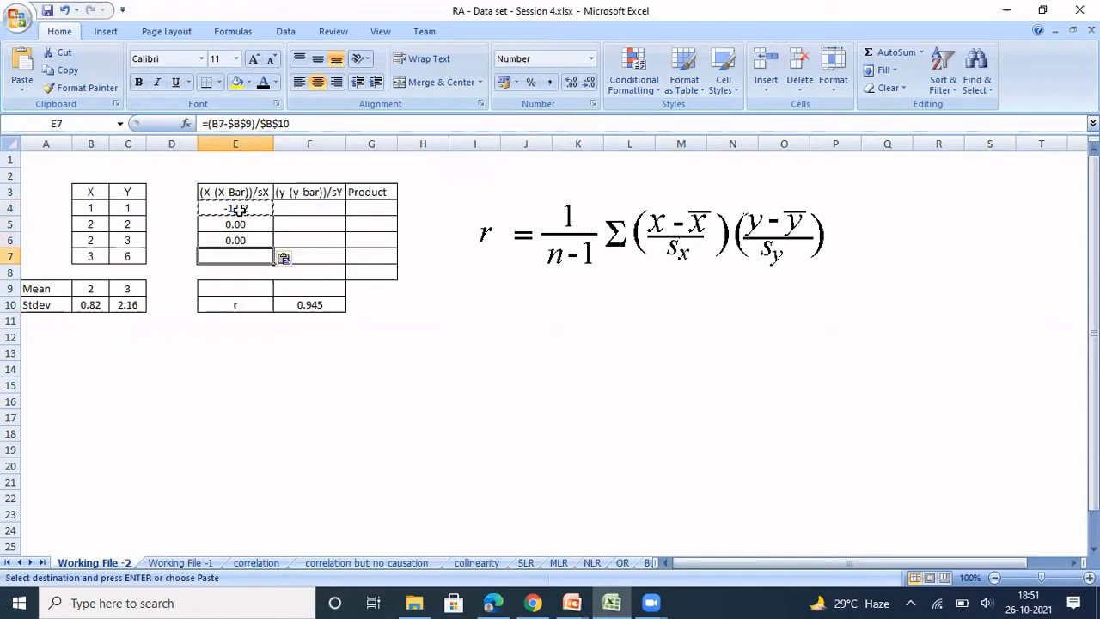
Check the standardized X values in E5:E7 against their X values and the mean and standard deviation in B9:B10.
key(Up)
key(Up)
key(Left)
key(Left)
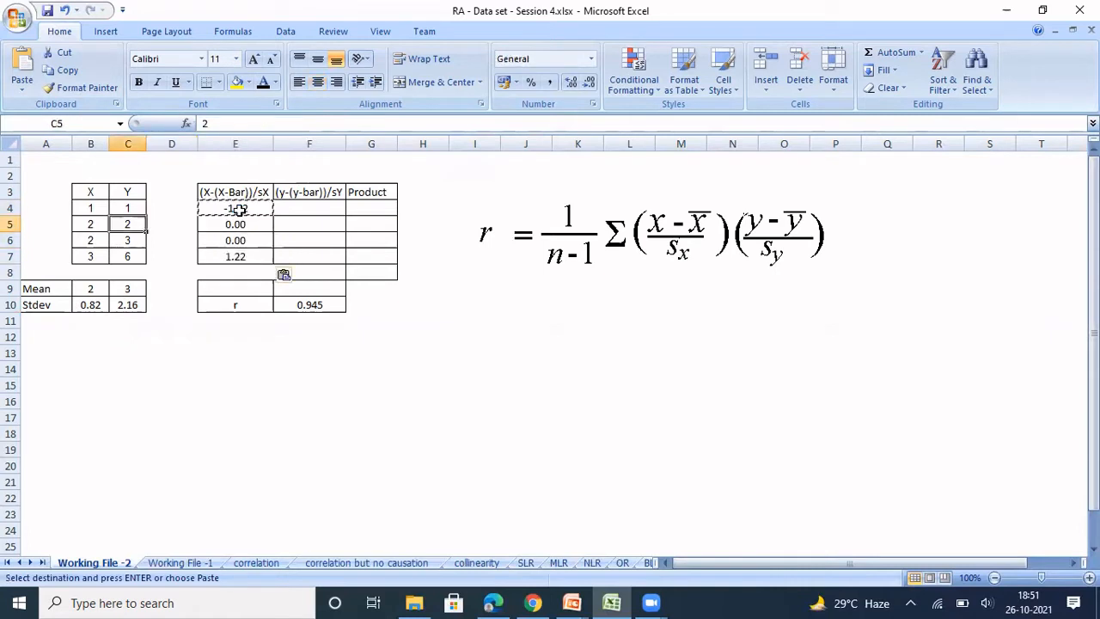
key(Left)
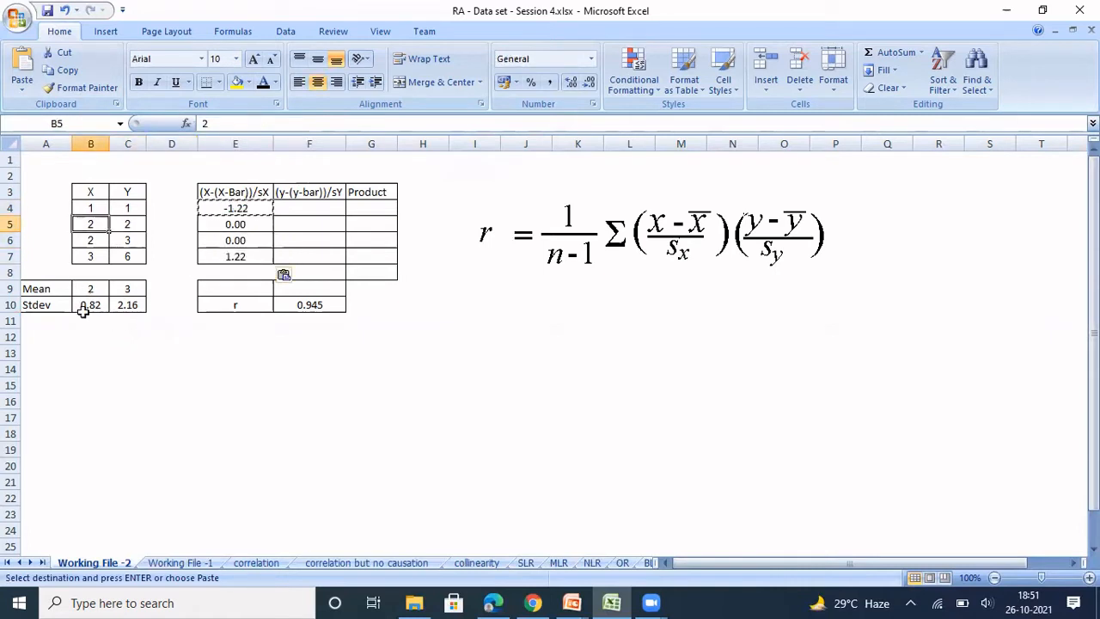
click(245, 225)
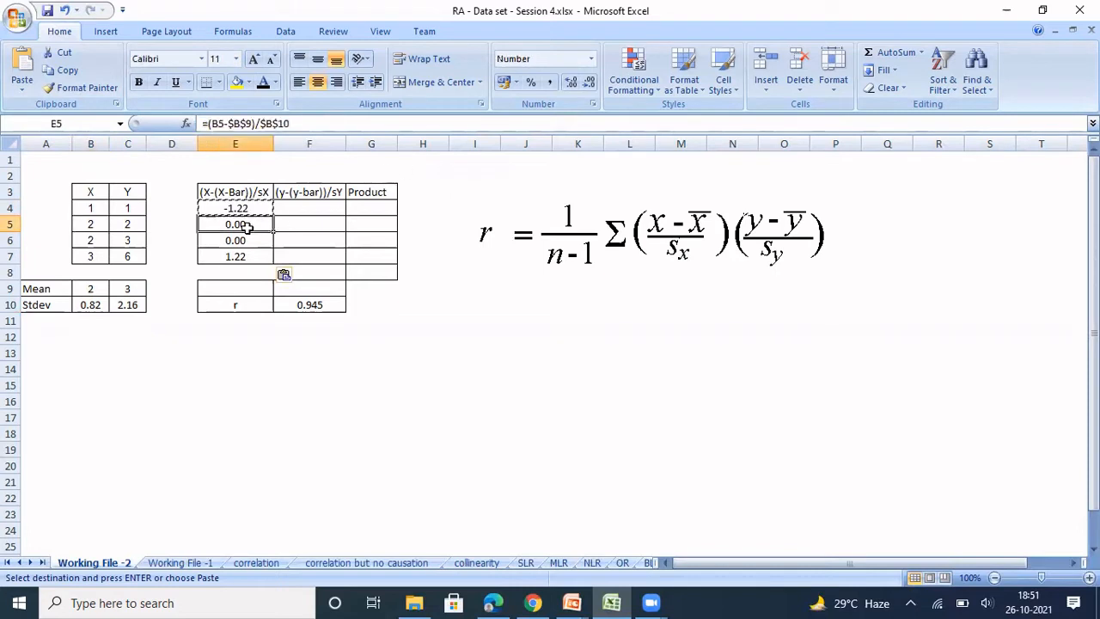
key(Down)
key(Left)
key(Left)
key(Left)
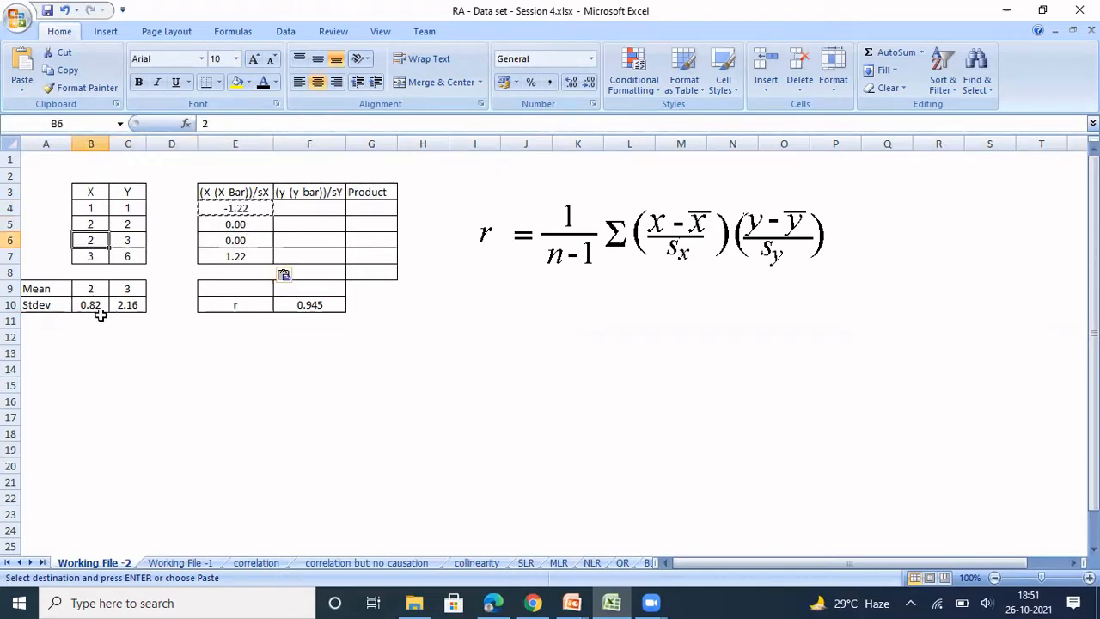
click(255, 240)
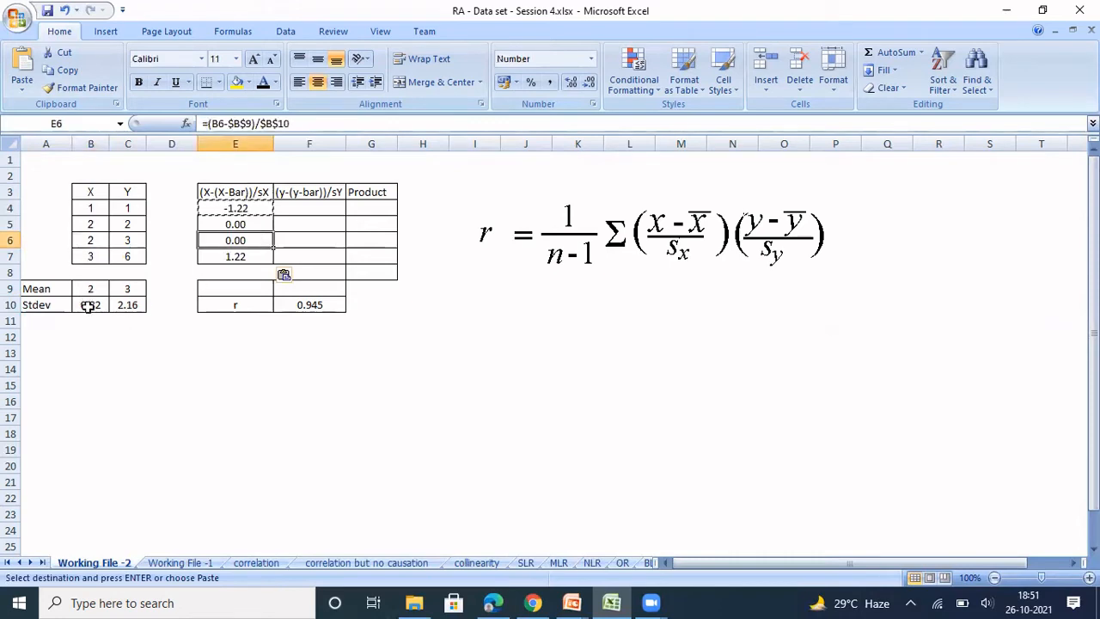
click(238, 255)
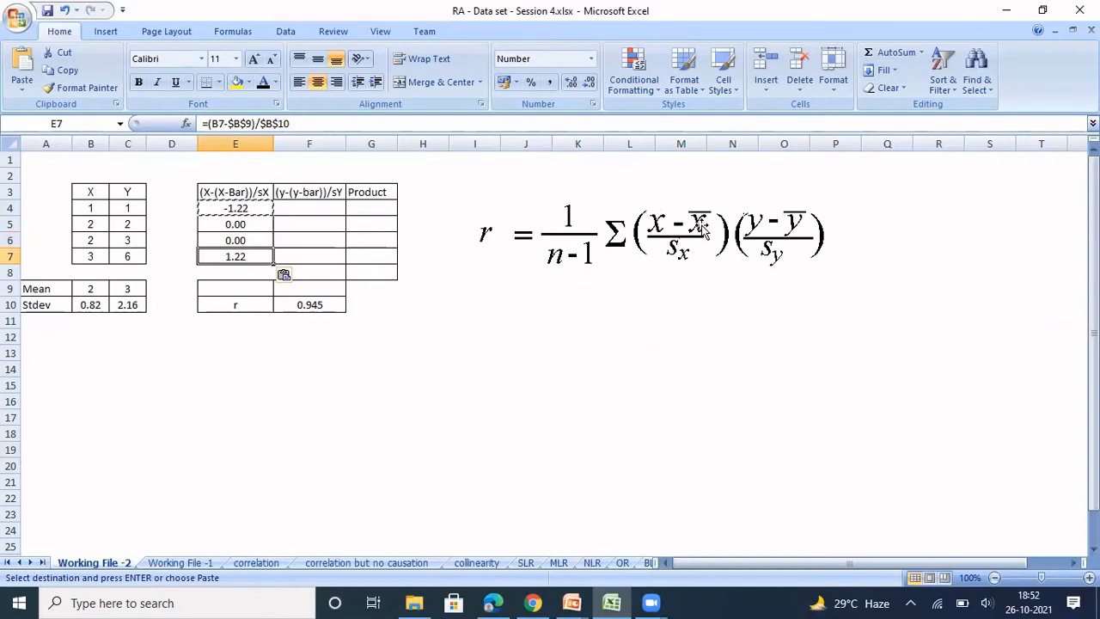
Show the standardized Y value in F4 in black and copy its formula =(C4-$C$9)/$C$10 into F5:F7.
key(Right)
key(Up)
key(Up)
key(Up)
key(Up)
key(Down)
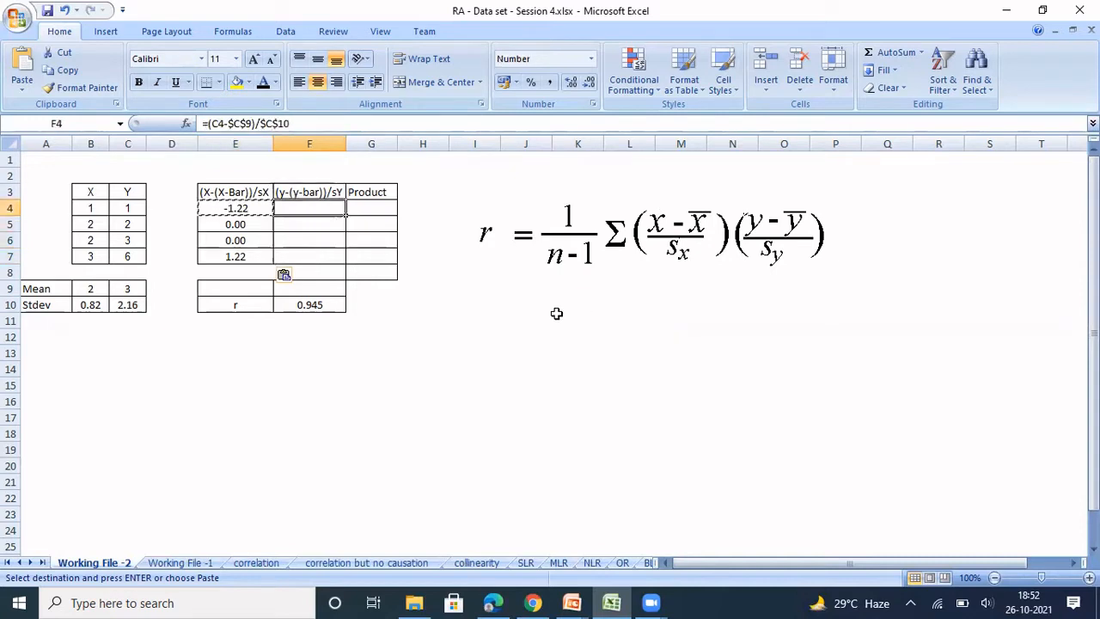
key(Return)
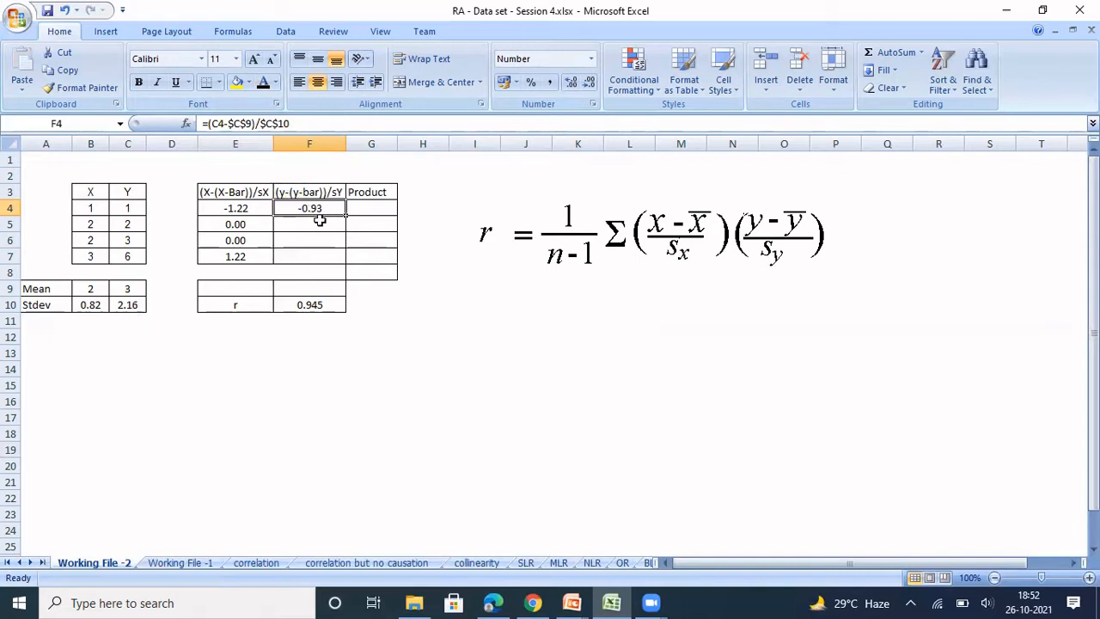
key(ctrl+c)
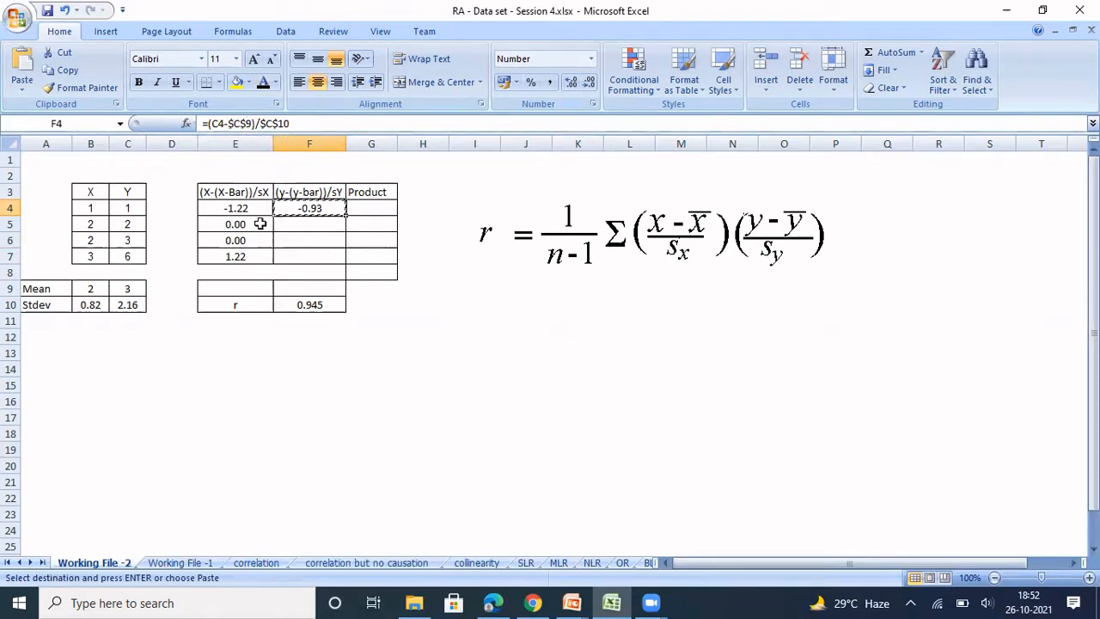
key(Down)
key(ctrl+v)
key(Down)
key(ctrl+v)
key(Down)
key(ctrl+v)
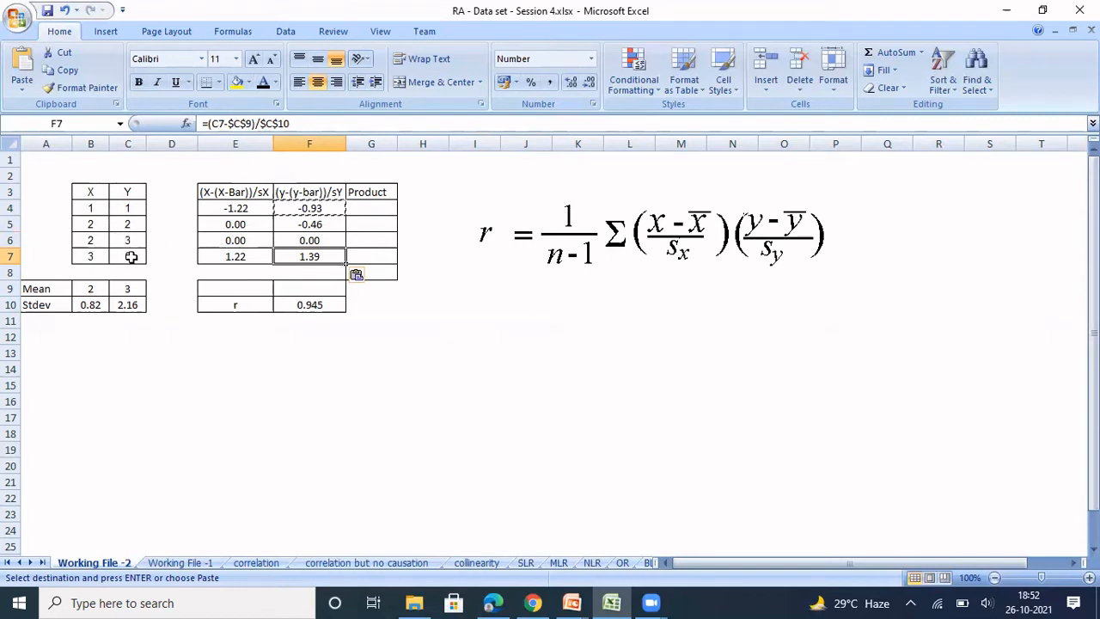
Show the product in G4 in black, copy its formula =E4*F4 into G5:G7, and review the copied products.
click(478, 332)
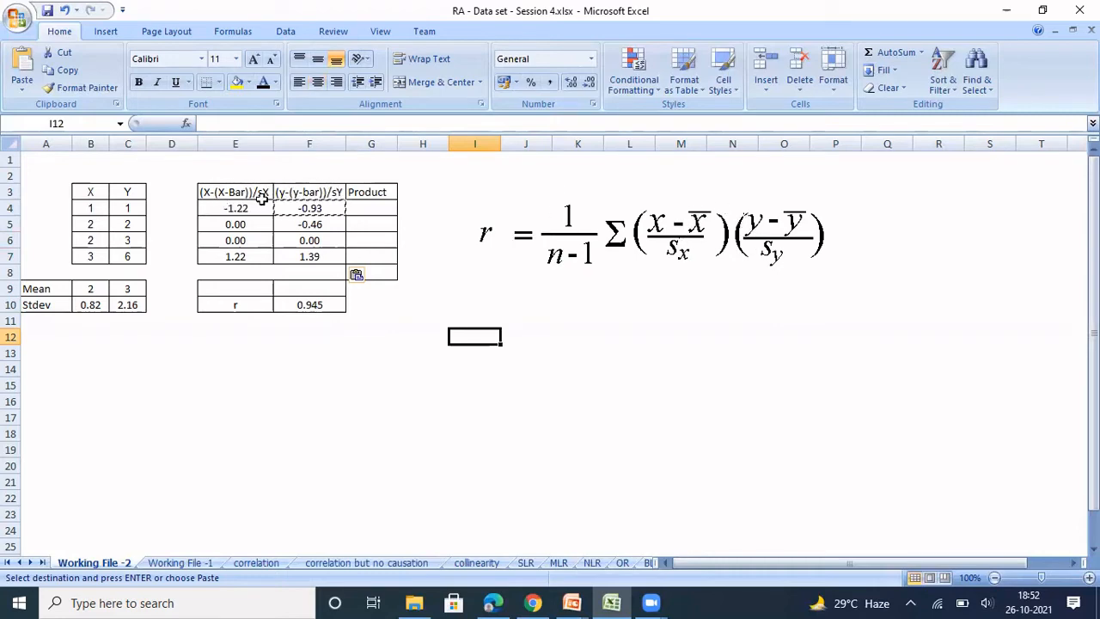
click(383, 208)
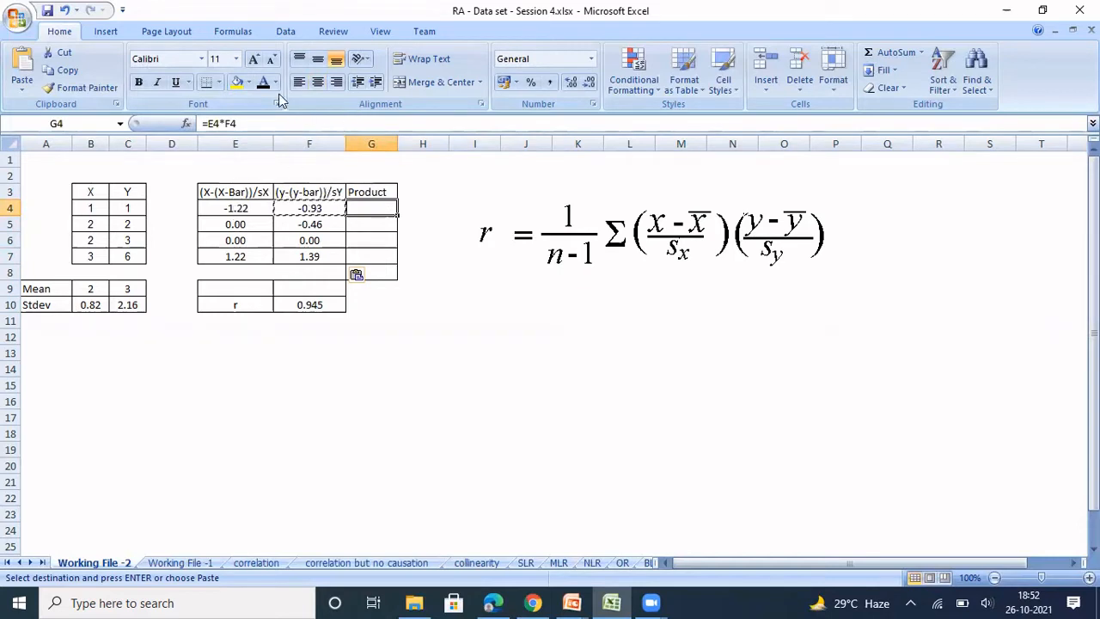
key(Return)
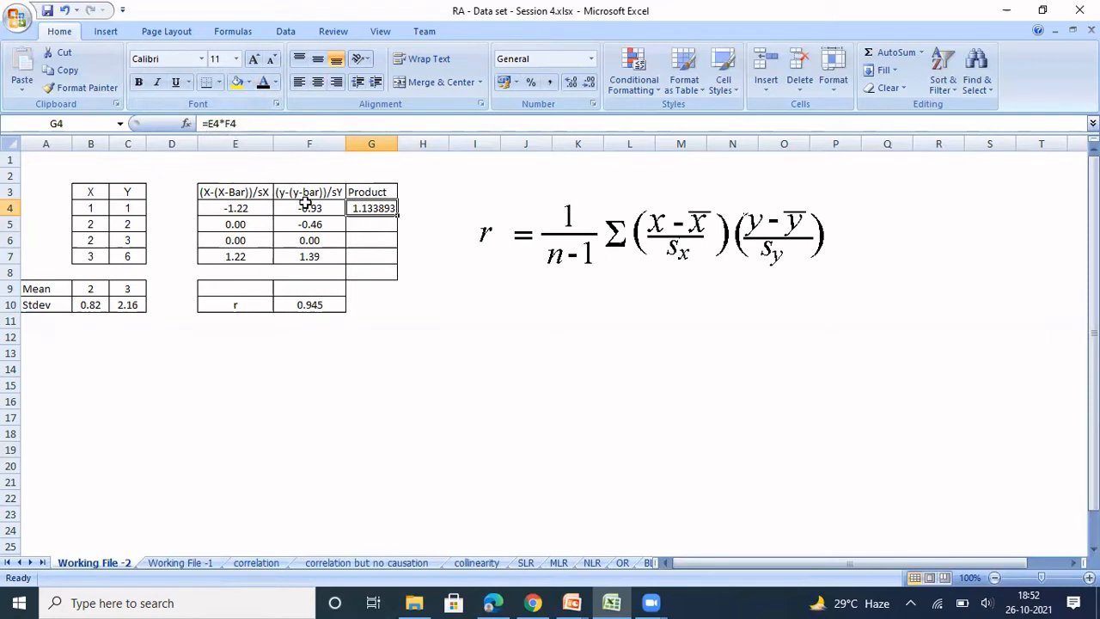
key(ctrl+c)
key(Down)
key(ctrl+v)
key(Down)
key(ctrl+v)
key(Down)
key(ctrl+v)
key(Down)
key(Up)
key(Up)
key(Up)
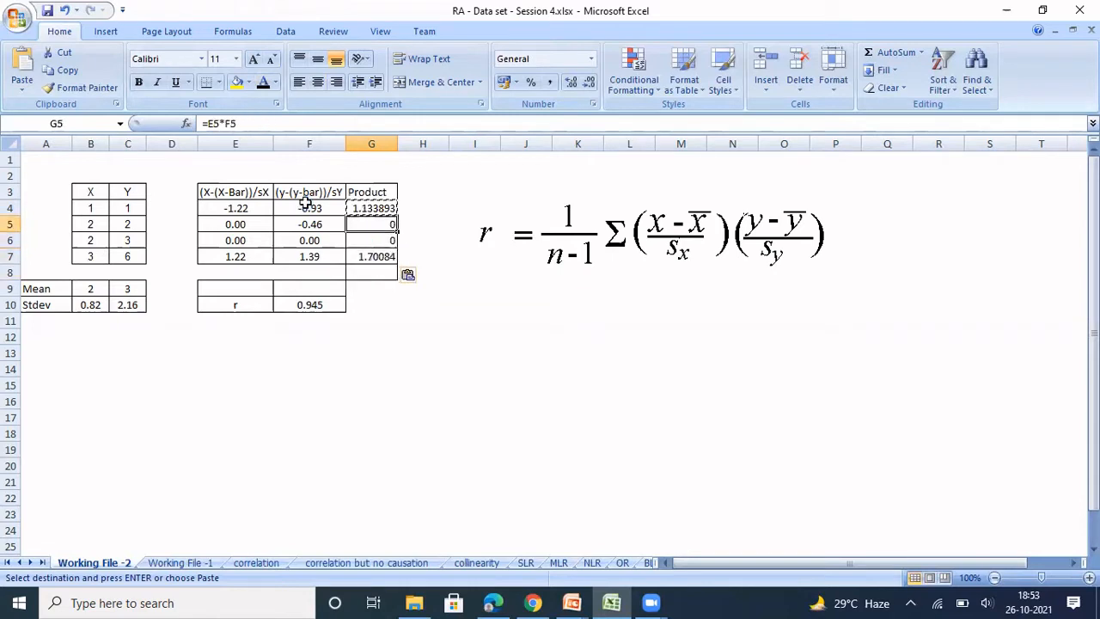
key(Down)
key(Down)
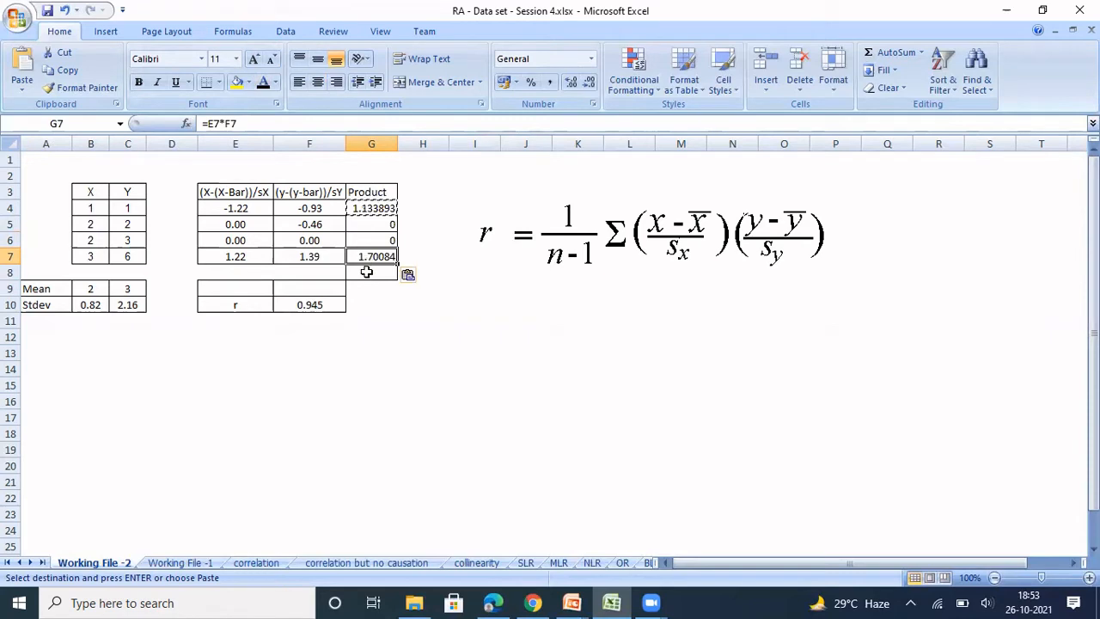
Set the font colour of the product sum in G8 and the formula-based r in F9 to black, and compare with the CORREL result in F10.
click(366, 274)
click(263, 83)
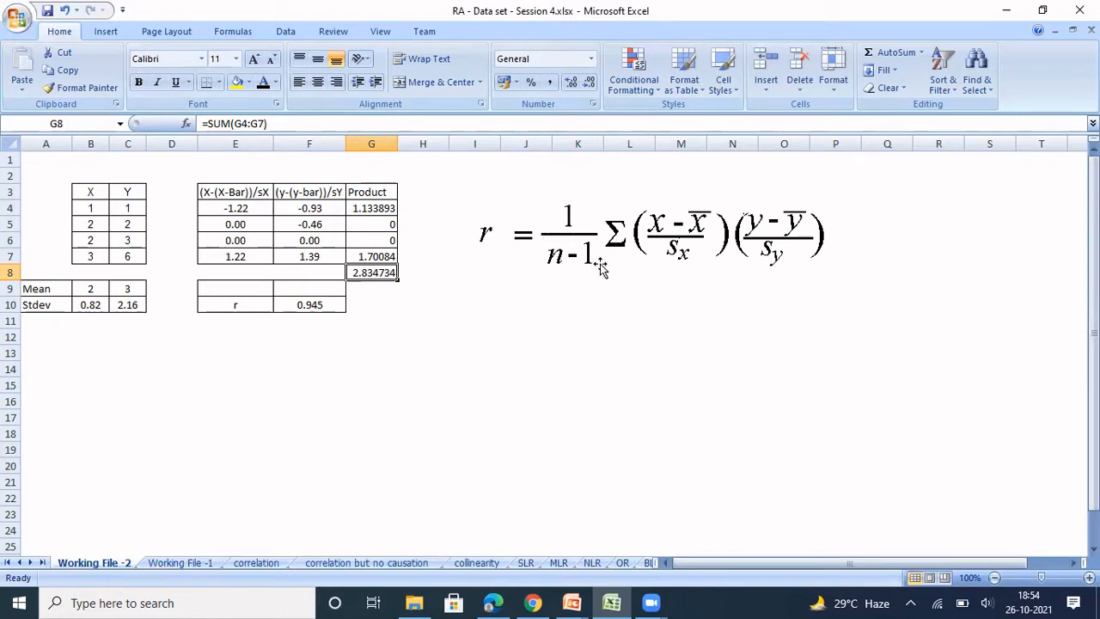
click(315, 290)
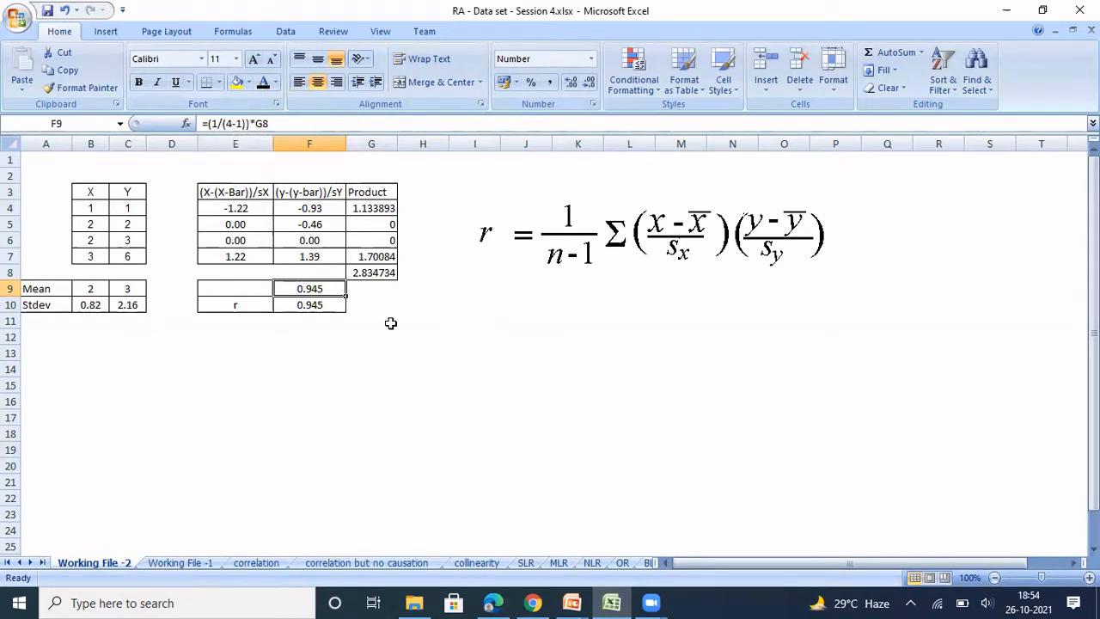
click(387, 271)
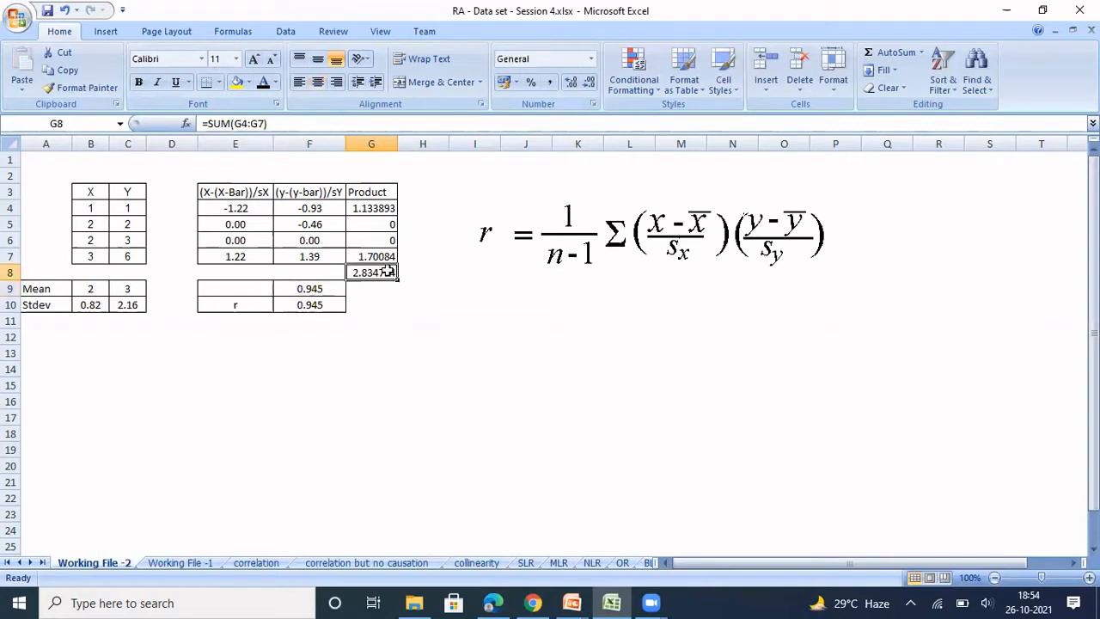
click(318, 302)
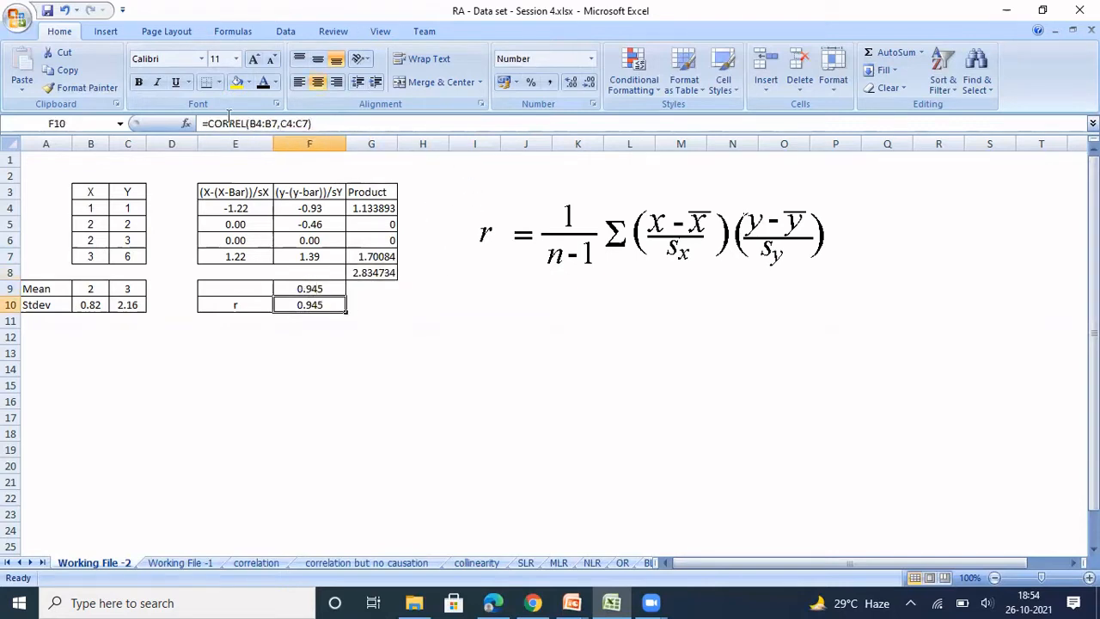
Set the font colour of the r label in E9 to black and inspect the CORREL formula in F10.
click(240, 290)
click(263, 82)
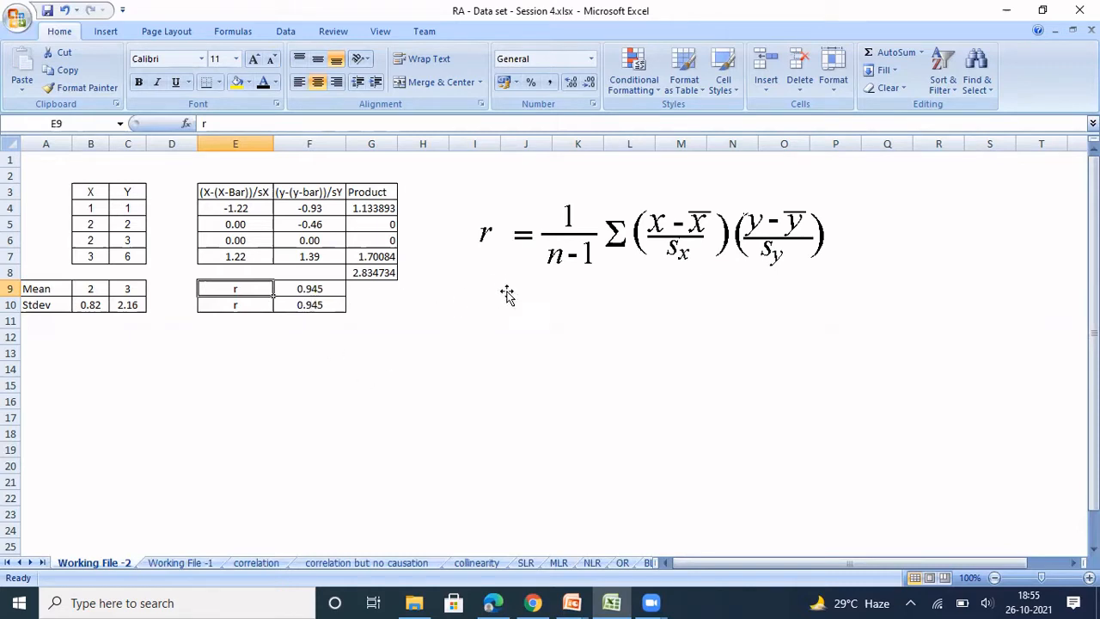
click(314, 305)
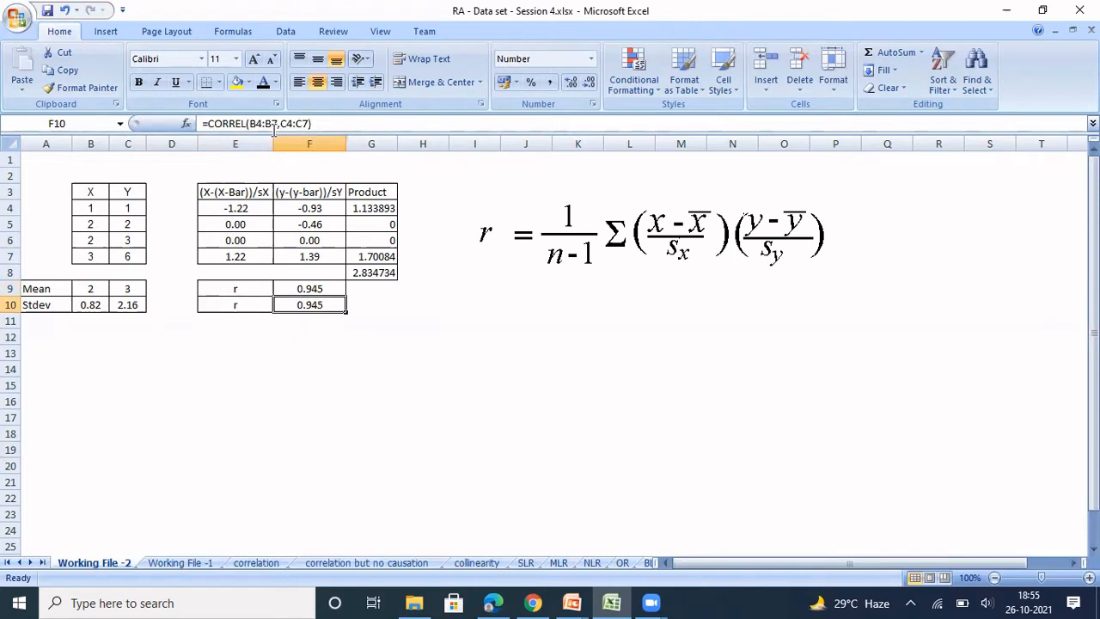
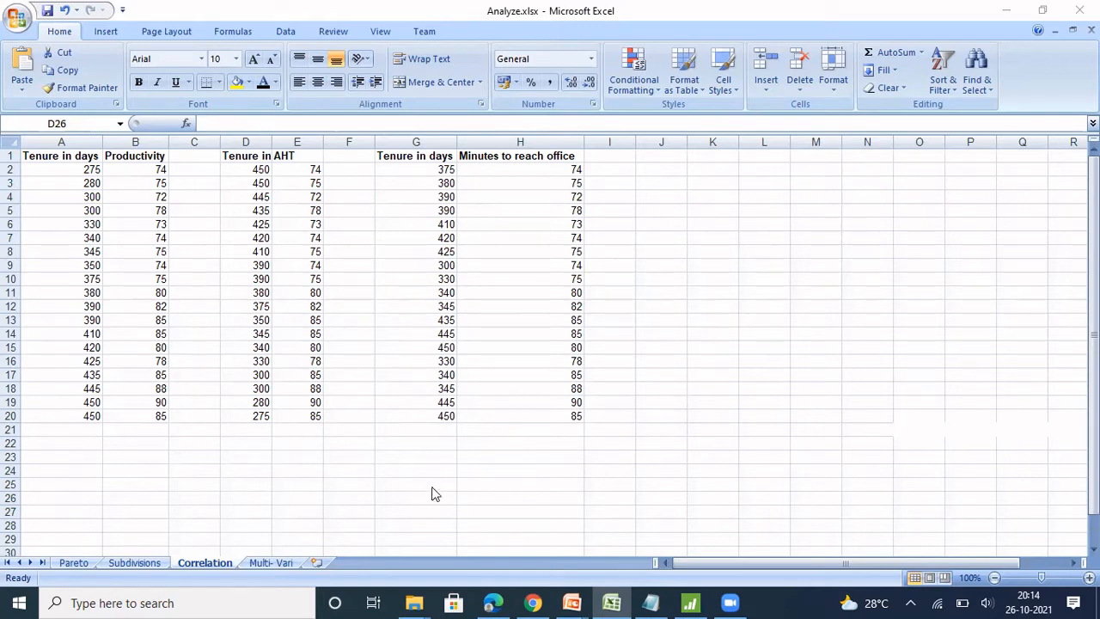
Examine the first Tenure in days column on the Correlation sheet, from its header down to row 20.
click(194, 450)
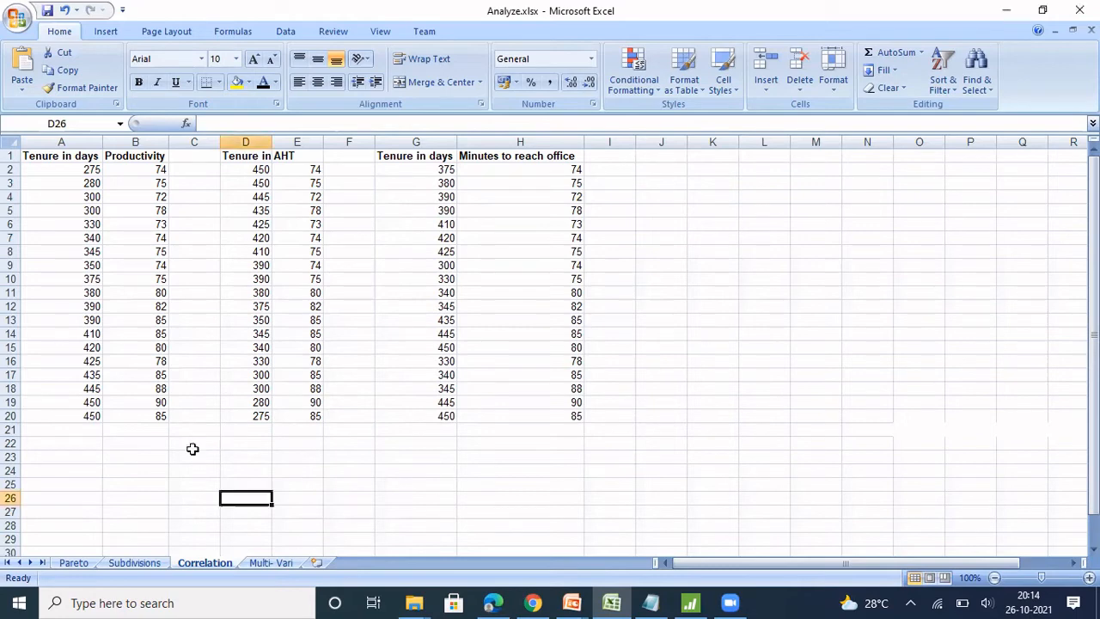
click(107, 441)
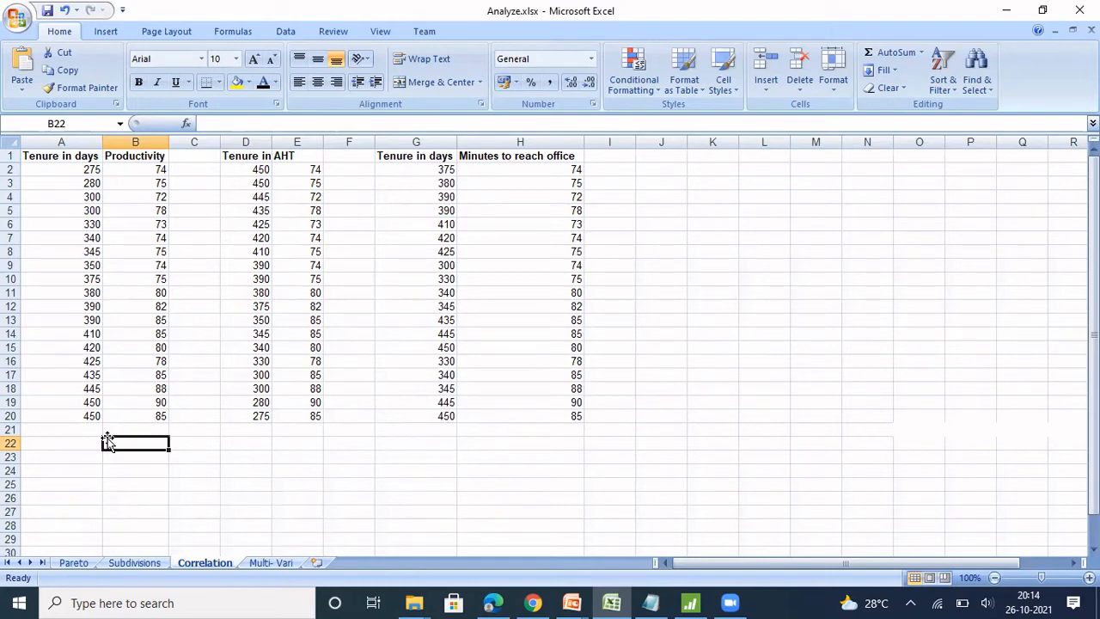
key(Left)
key(Up)
key(Up)
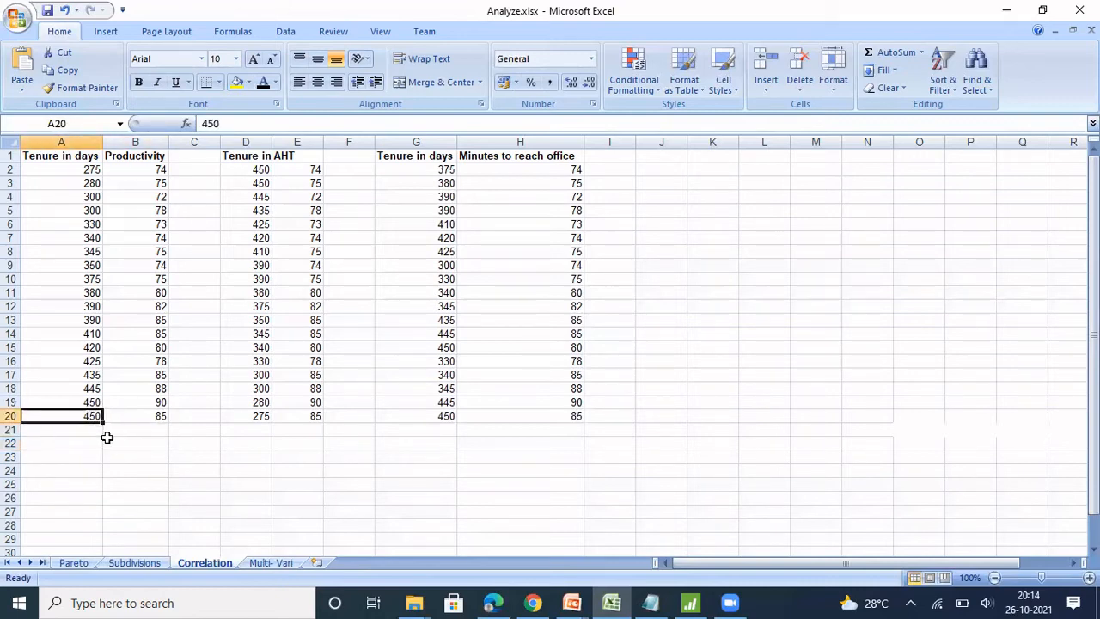
key(ctrl+Up)
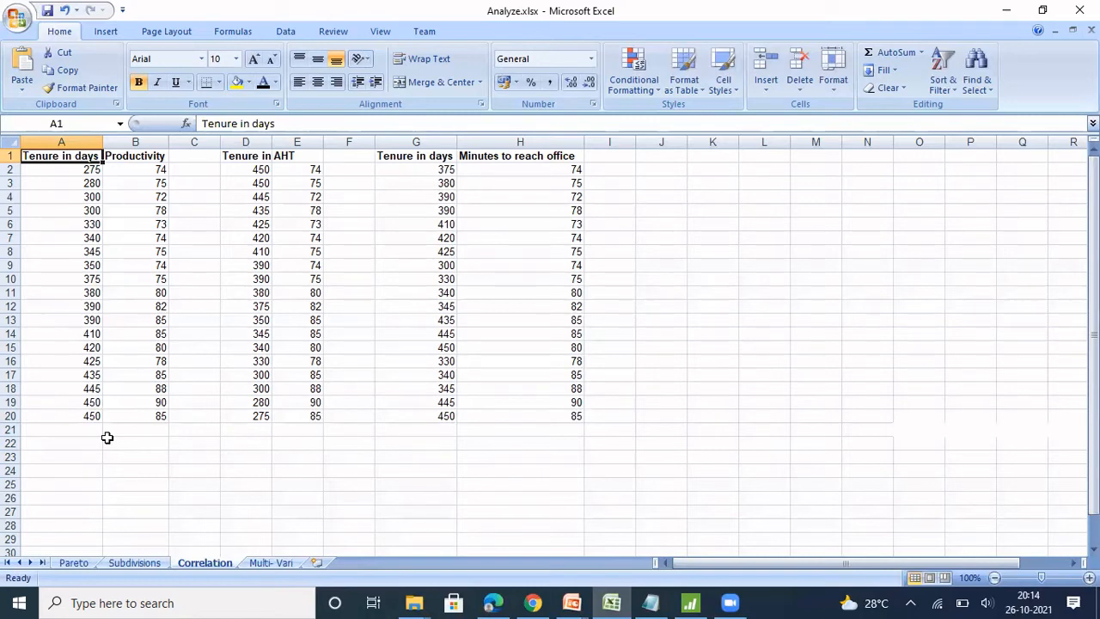
key(Down)
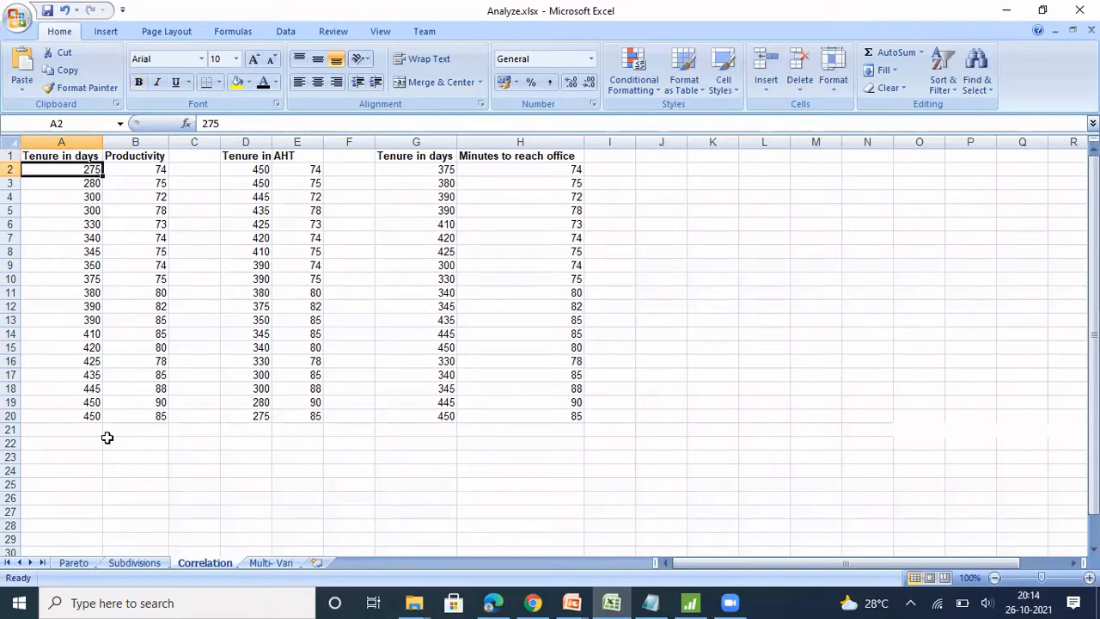
key(Up)
key(shift+Down)
key(shift+Down)
key(shift+Down)
key(shift+Down)
key(shift+Down)
key(shift+Down)
key(shift+Down)
key(shift+Down)
key(shift+Down)
key(shift+Down)
key(shift+Down)
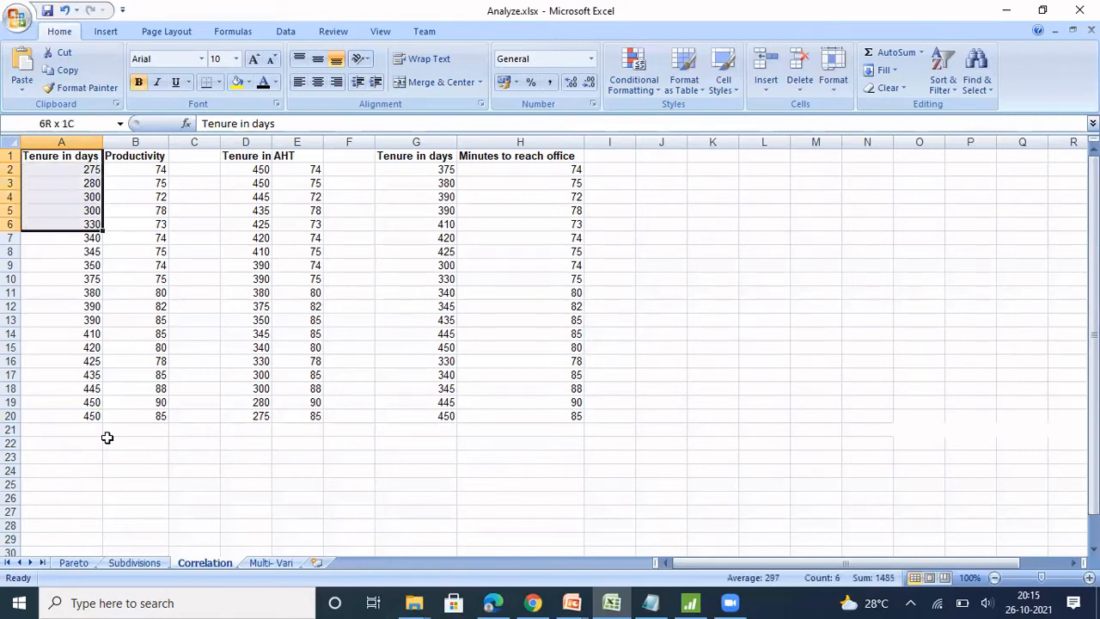
key(shift+Down)
key(shift+Down)
key(shift+Down)
key(shift+Down)
key(shift+Down)
key(shift+Down)
key(shift+Down)
key(shift+Down)
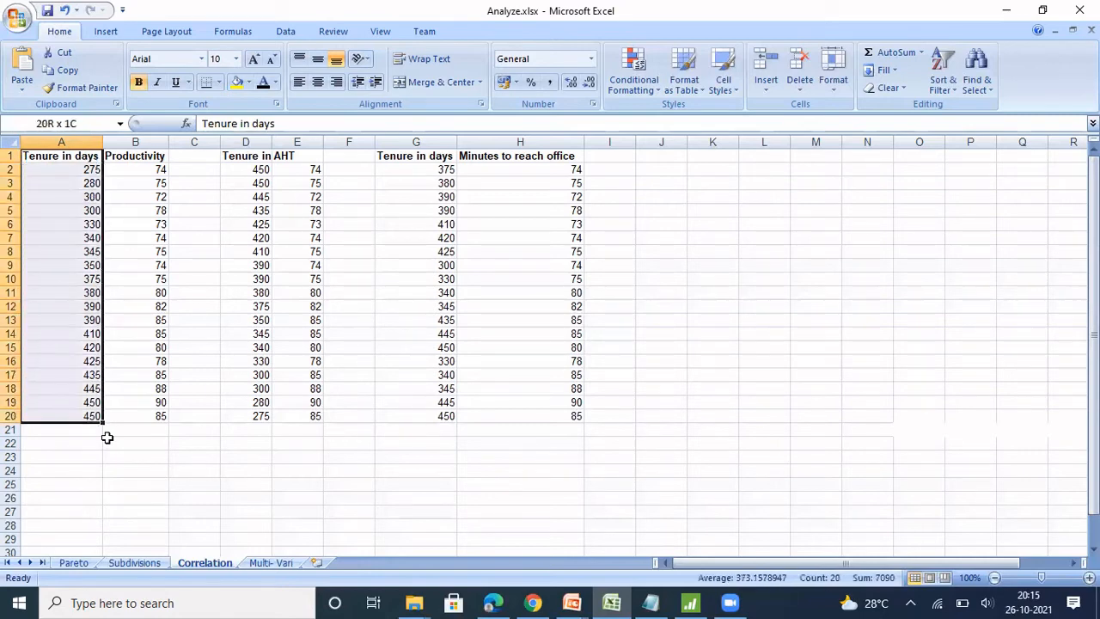
key(Up)
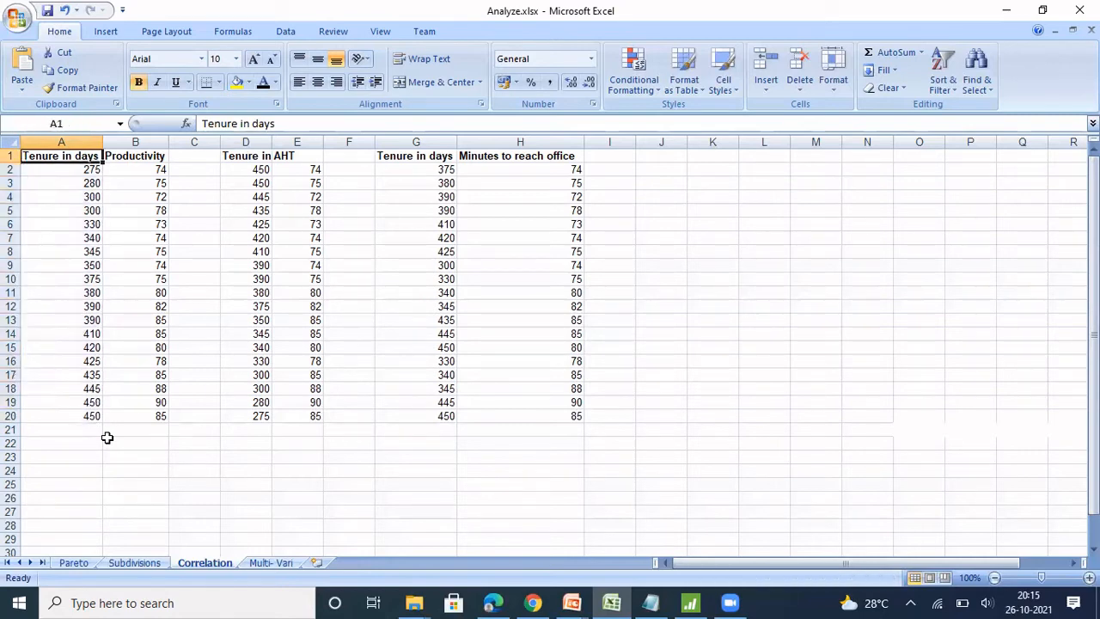
key(Down)
key(Up)
key(shift+Down)
key(shift+Down)
key(shift+Down)
key(shift+Down)
key(shift+Down)
key(shift+Down)
key(shift+Down)
key(shift+Down)
key(shift+Down)
key(shift+Down)
key(shift+Down)
key(shift+Down)
key(shift+Down)
key(shift+Down)
key(shift+Down)
key(shift+Down)
key(shift+Down)
key(shift+Down)
key(shift+Down)
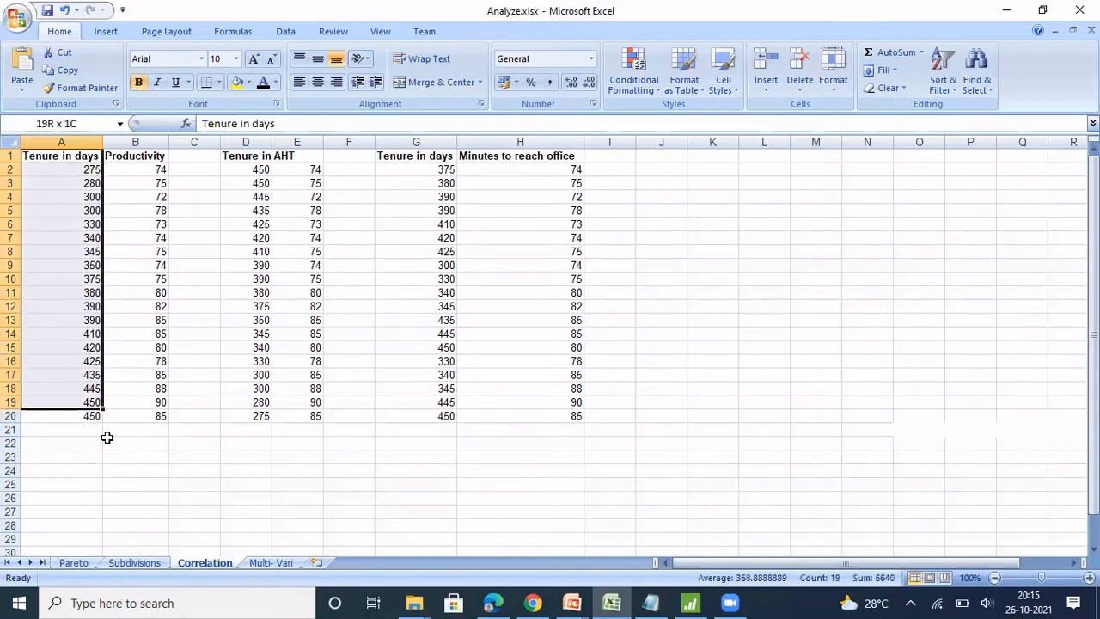
Examine the Productivity values in column B, from the header downwards.
key(Right)
key(shift+Down)
key(shift+Down)
key(shift+Down)
key(shift+Down)
key(shift+Down)
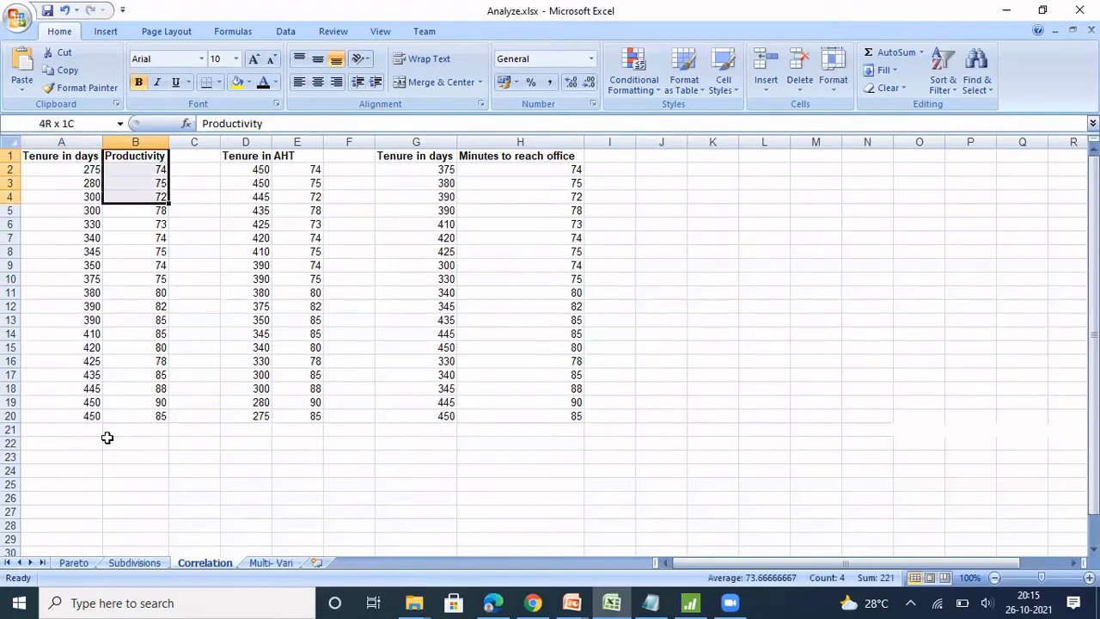
key(shift+Down)
key(shift+Down)
key(shift+Down)
key(shift+Down)
key(shift+Down)
key(shift+Down)
key(shift+Down)
key(shift+Down)
key(shift+Down)
key(shift+Down)
key(shift+Down)
key(shift+Down)
key(shift+Down)
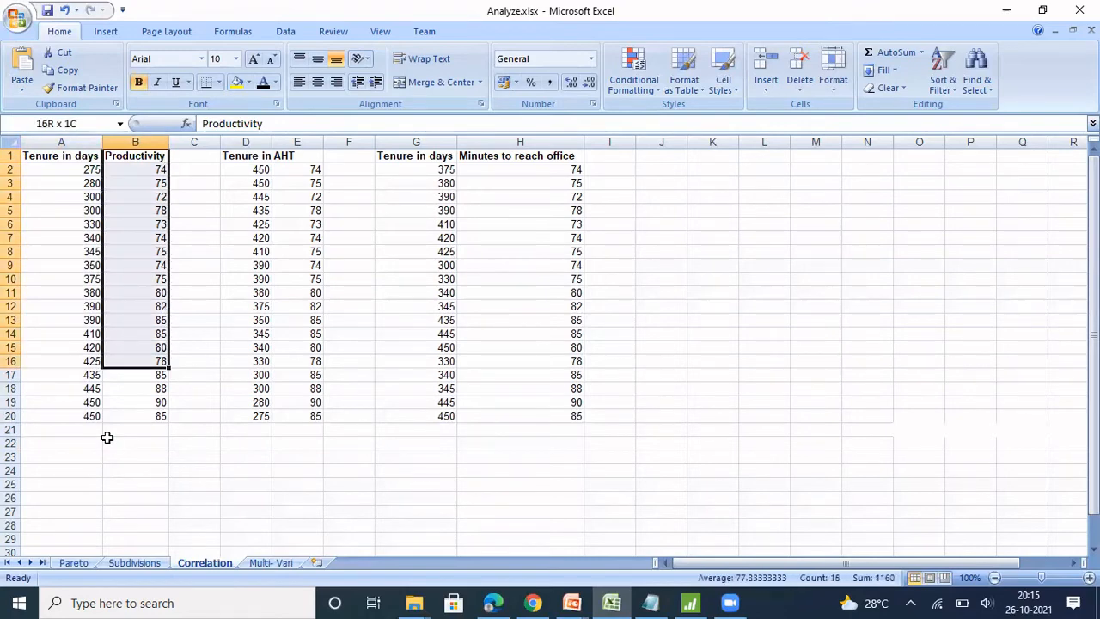
key(shift+Down)
key(Up)
key(Down)
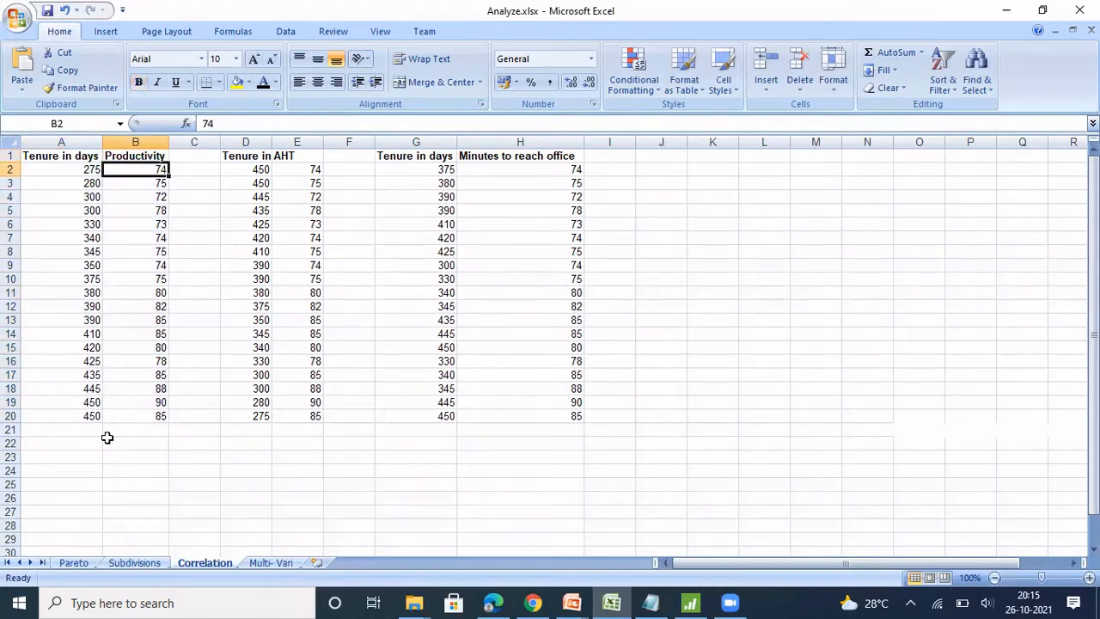
Compare the tenure values in column A with the Productivity values in column B, following column B down and back up.
key(Left)
key(Right)
key(Left)
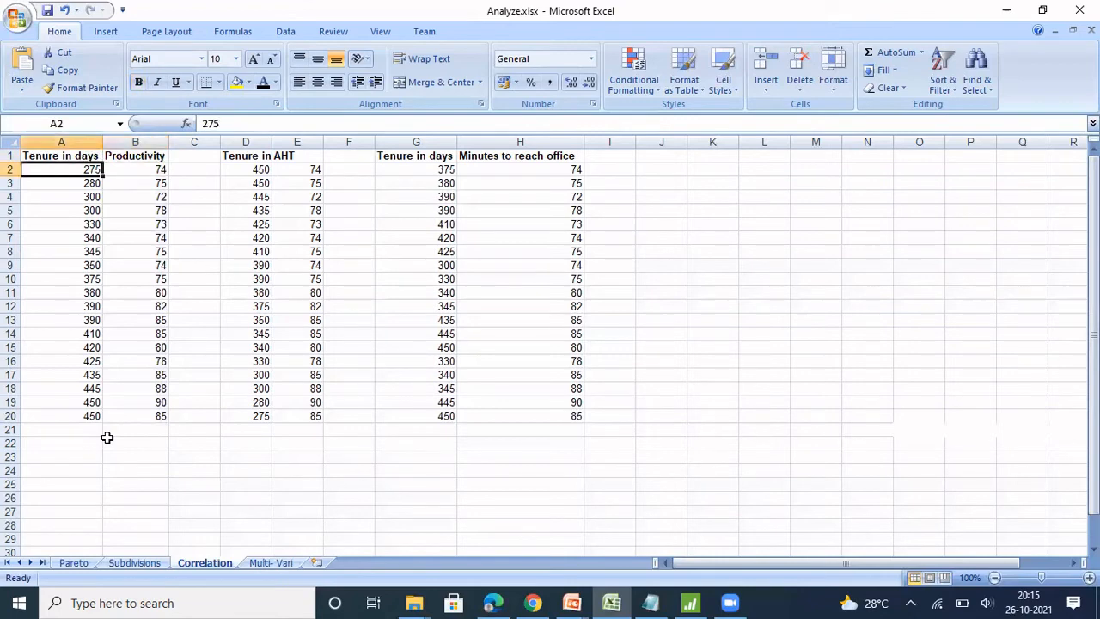
key(ctrl+shift+Down)
key(Up)
key(Down)
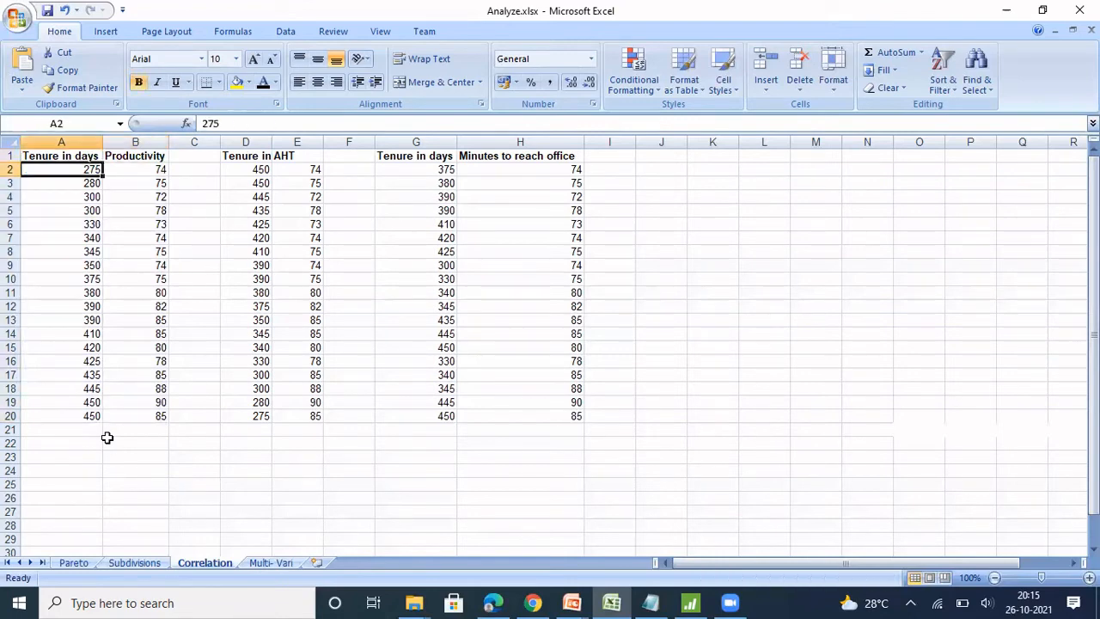
key(Right)
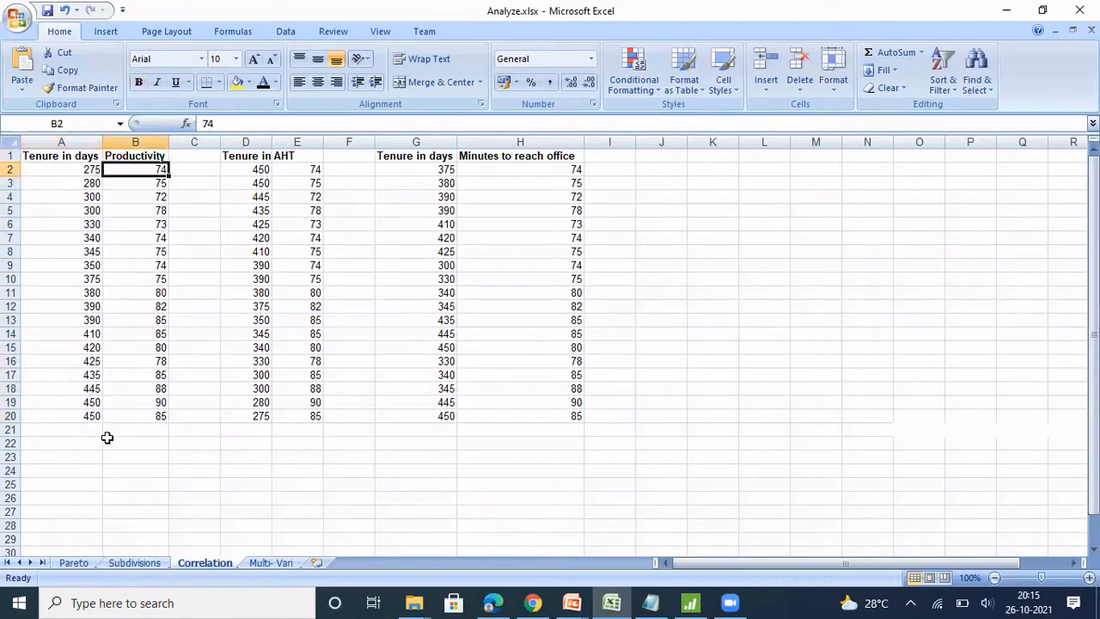
key(Down)
key(Down)
key(Down)
key(Down)
key(Down)
key(Down)
key(Down)
key(Down)
key(Down)
key(Down)
key(Down)
key(Down)
key(Down)
key(Down)
key(Down)
key(Down)
key(Down)
key(Down)
key(Down)
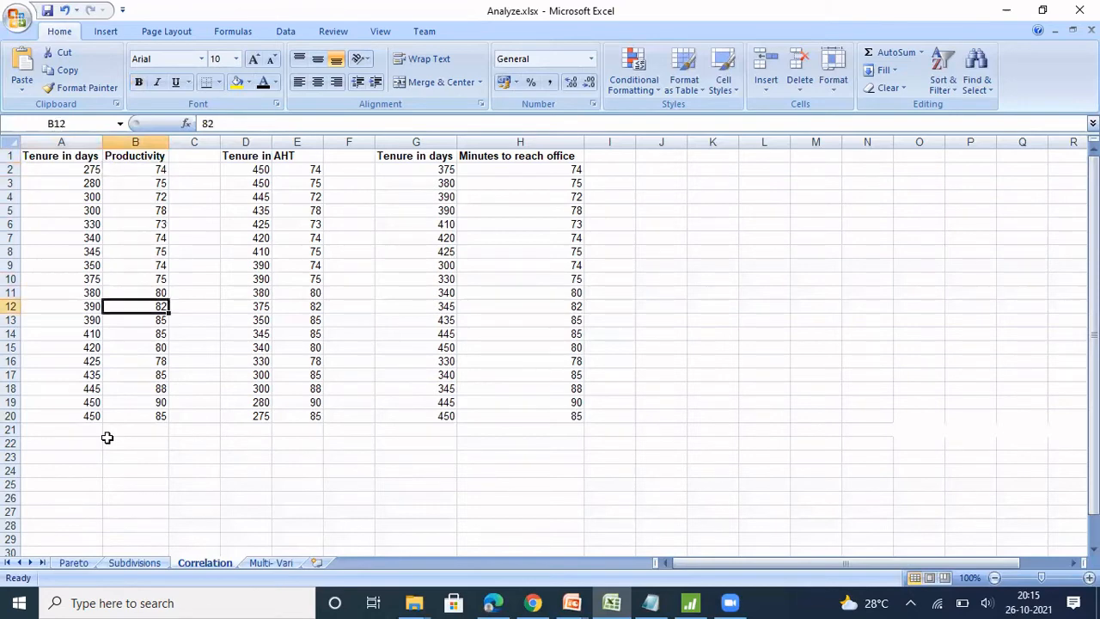
key(Up)
key(Up)
key(Up)
key(Up)
key(Up)
key(Up)
key(Up)
key(Up)
key(Up)
key(Up)
key(Up)
key(Up)
key(Up)
key(Up)
key(Up)
key(Up)
key(Up)
key(Up)
key(Up)
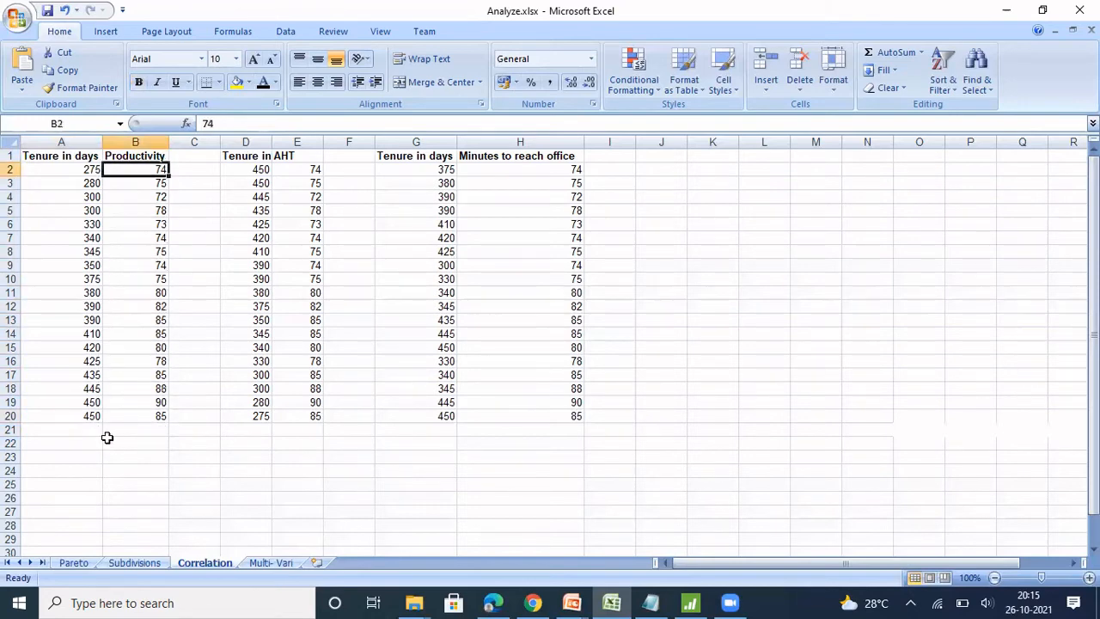
Examine the tenure and productivity pair in row 2 and how productivity changes down the column.
key(Left)
key(shift+Right)
key(shift+Left)
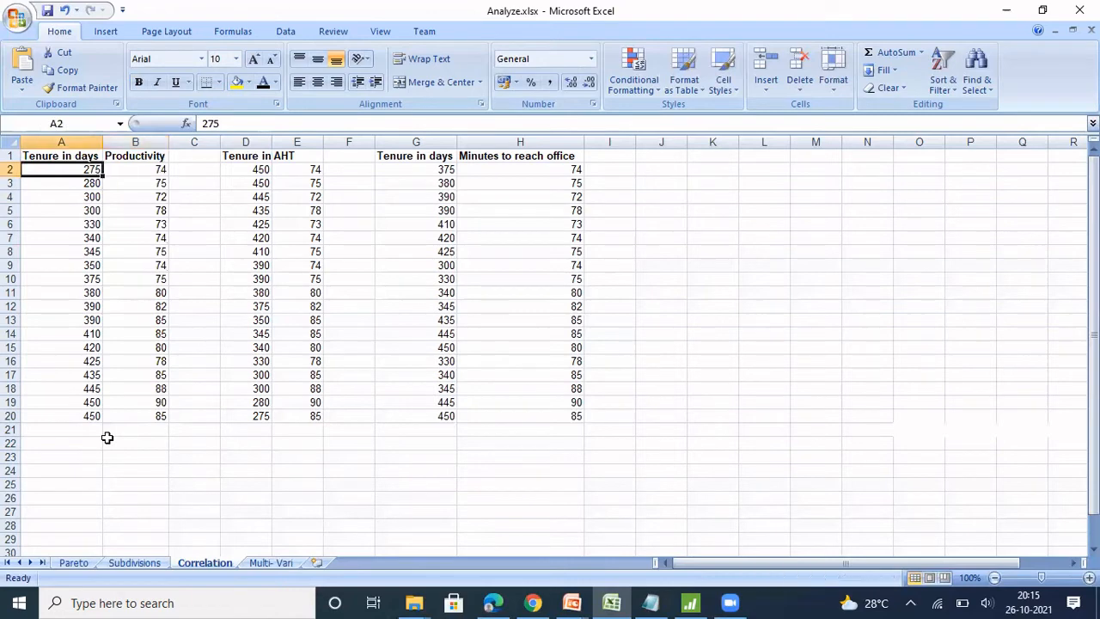
key(shift+Right)
key(shift+Left)
key(shift+Right)
key(shift+Left)
key(shift+Right)
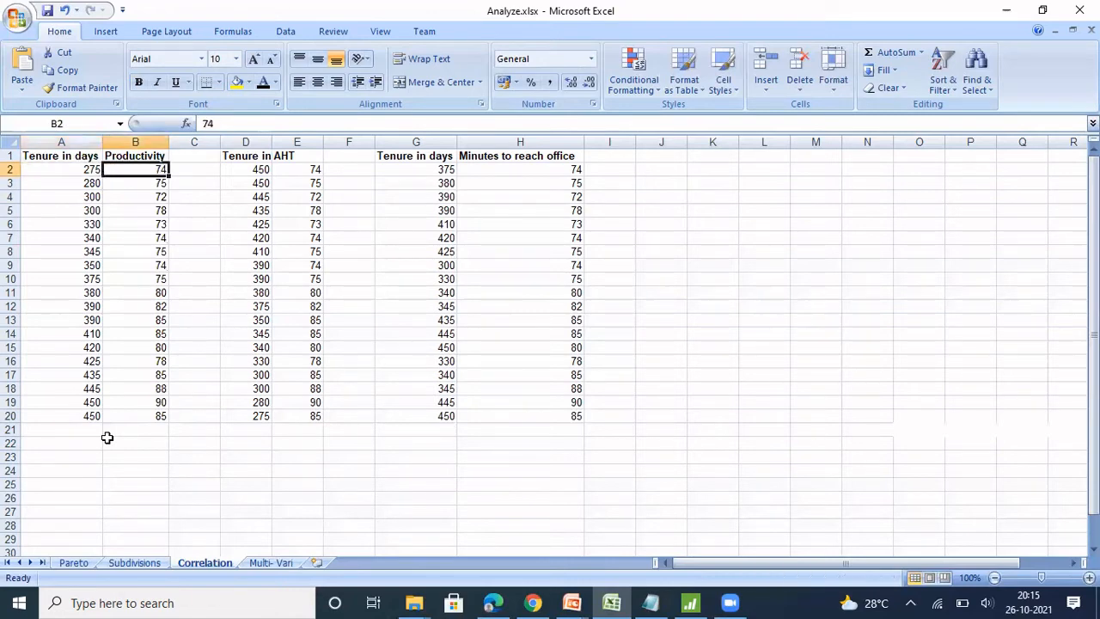
key(shift+Left)
key(Right)
key(Down)
key(Down)
key(Down)
key(Down)
key(Down)
key(Down)
key(Down)
key(Down)
key(Down)
key(Down)
key(Down)
key(Down)
key(Down)
key(Down)
key(Down)
key(Down)
key(Down)
key(Down)
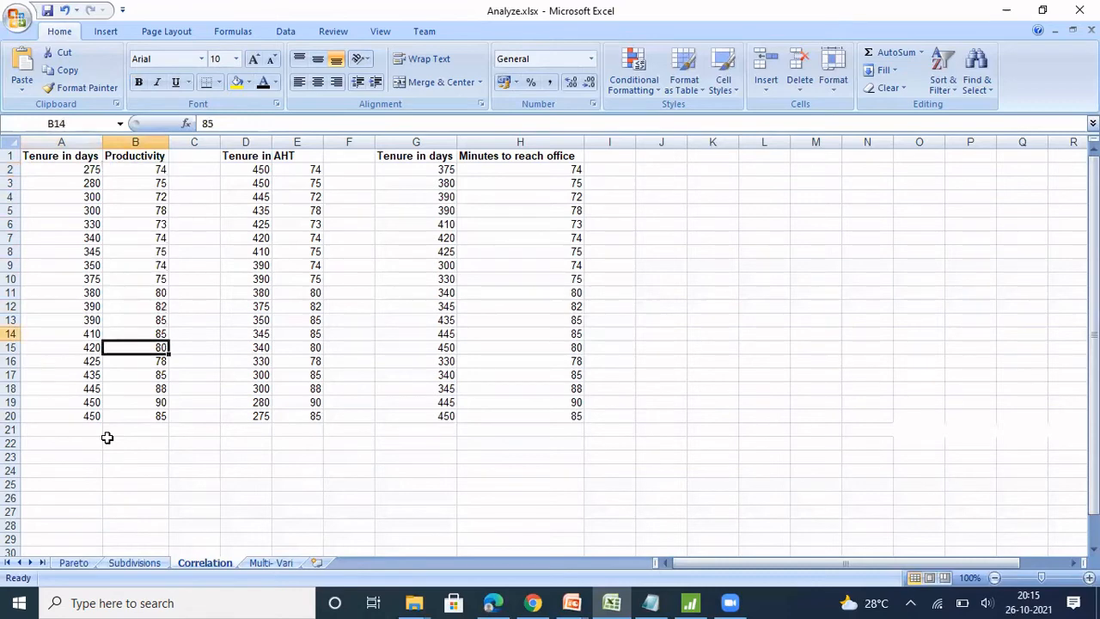
Insert a markers-only scatter chart from the tenure and productivity data in A2:B20.
key(Left)
key(ctrl+Up)
key(Down)
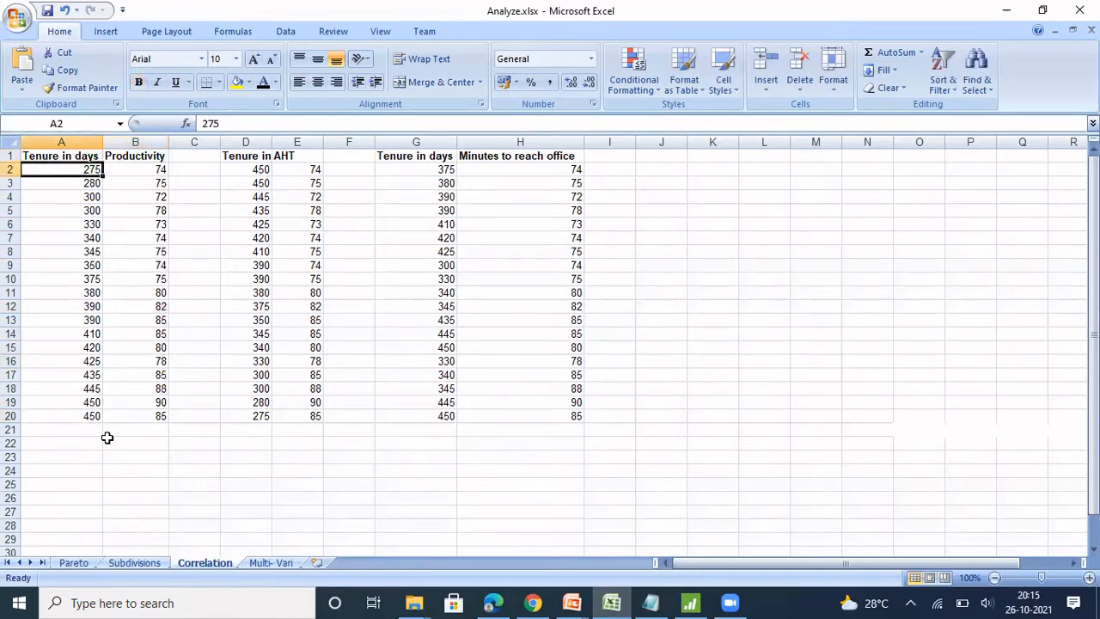
key(shift+Right)
key(shift+Left)
key(ctrl+shift+Down)
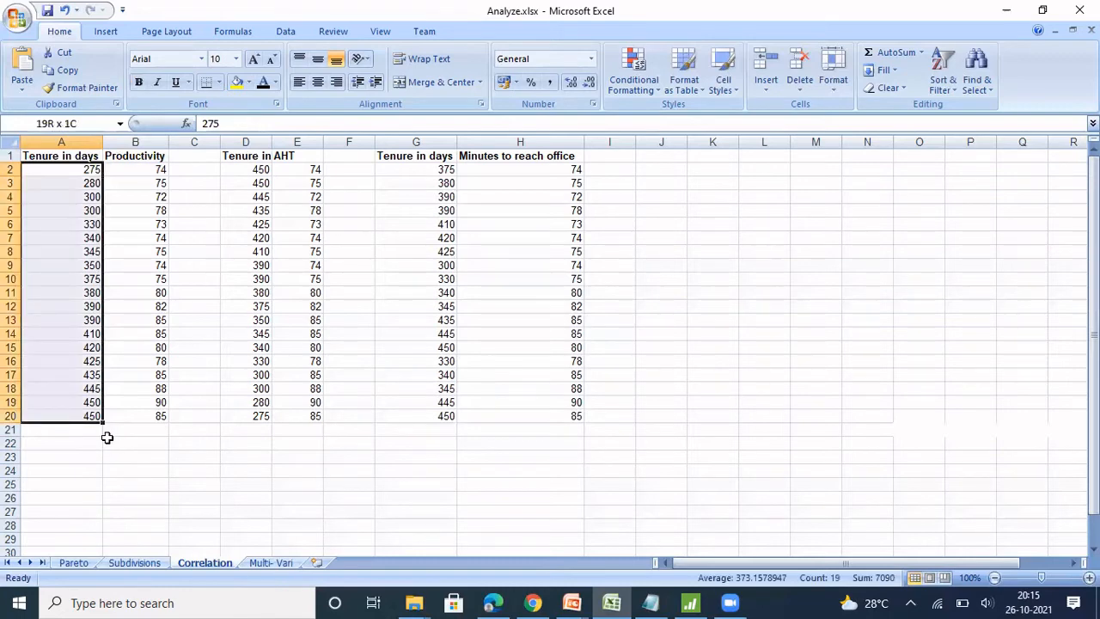
key(shift+Right)
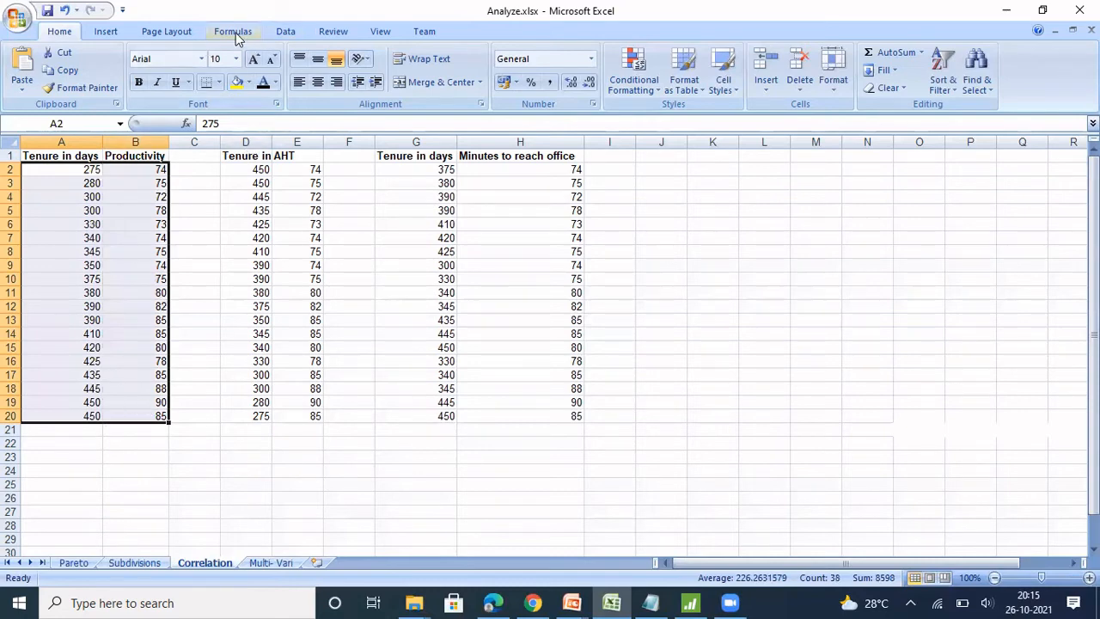
click(105, 33)
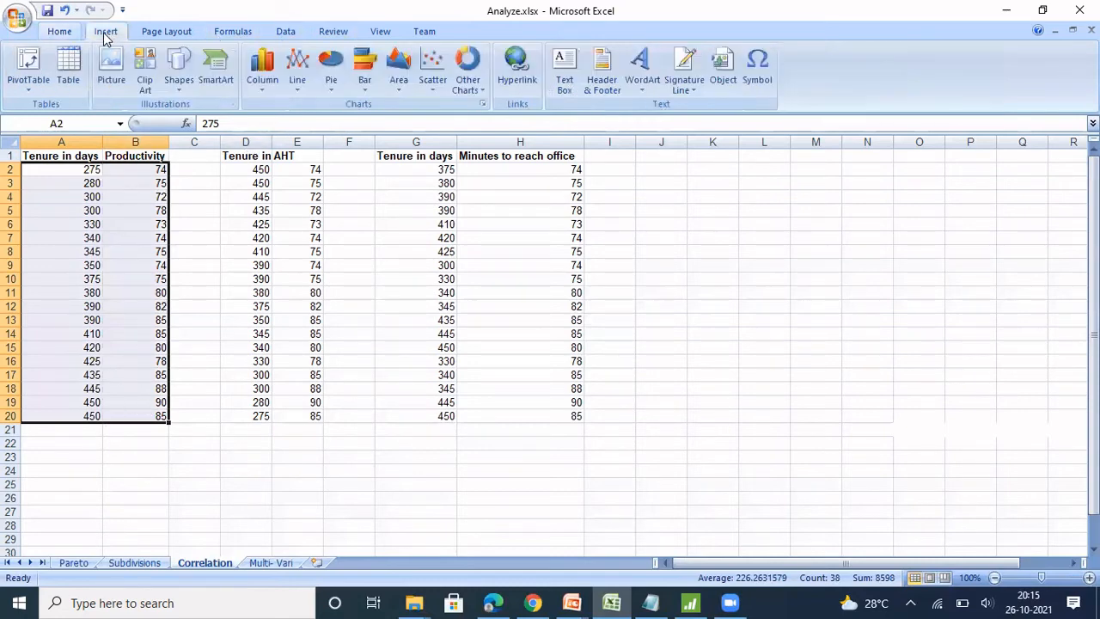
click(432, 86)
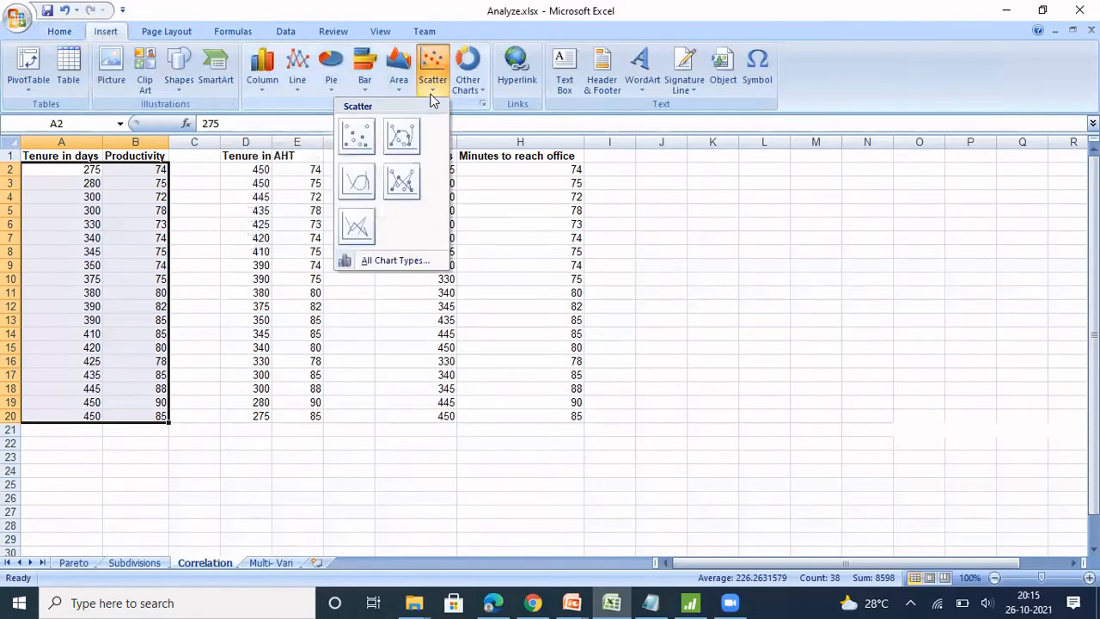
click(358, 134)
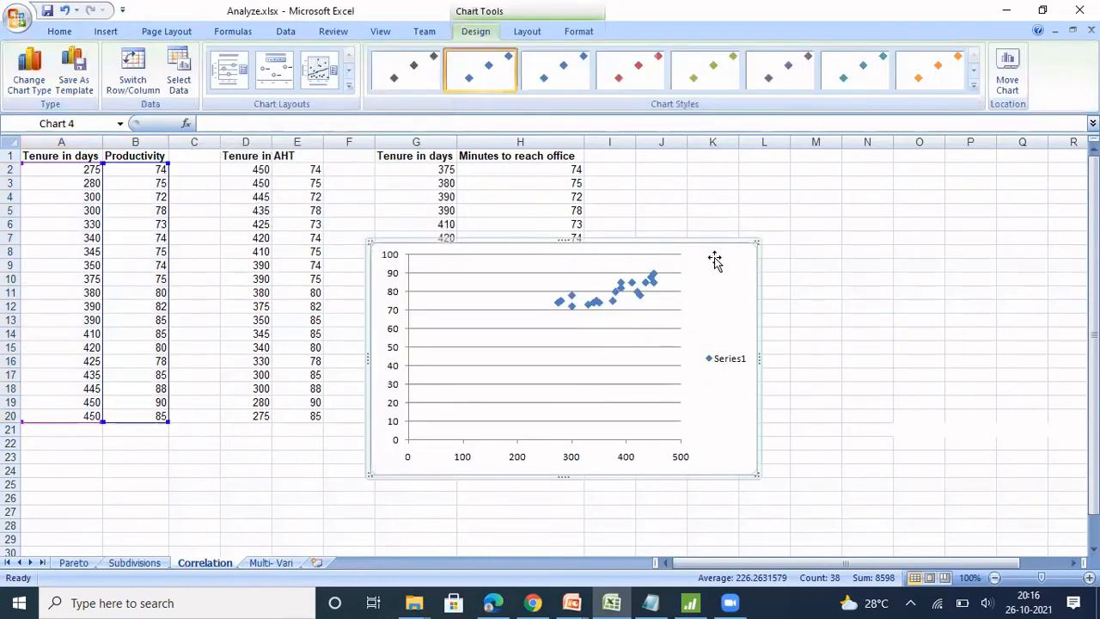
Delete the Series1 legend and the horizontal gridlines from the scatter chart.
click(731, 362)
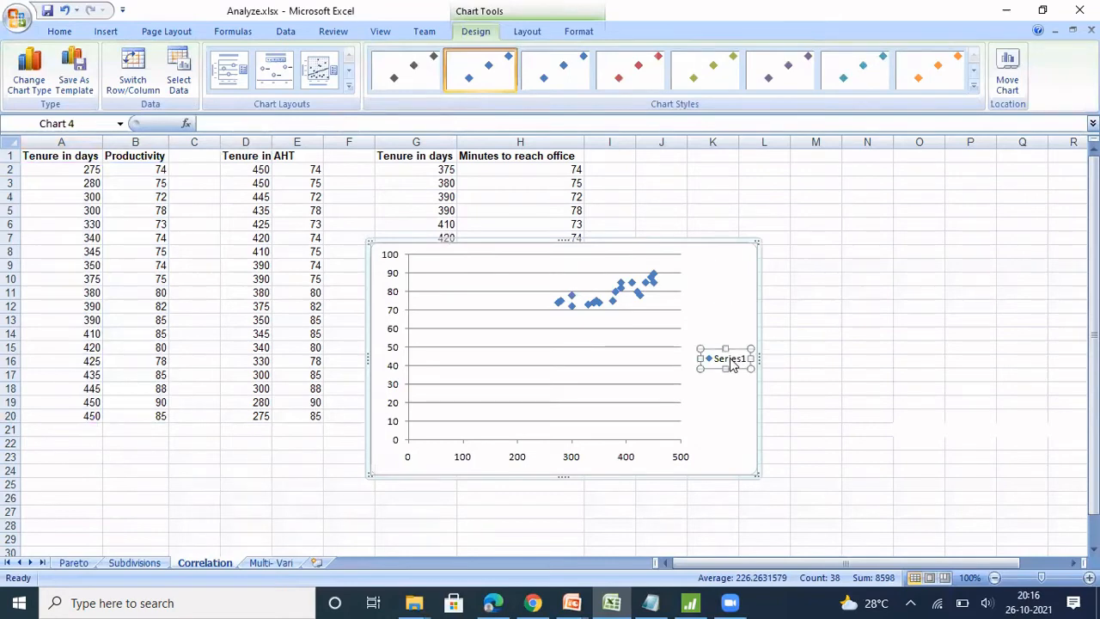
key(Delete)
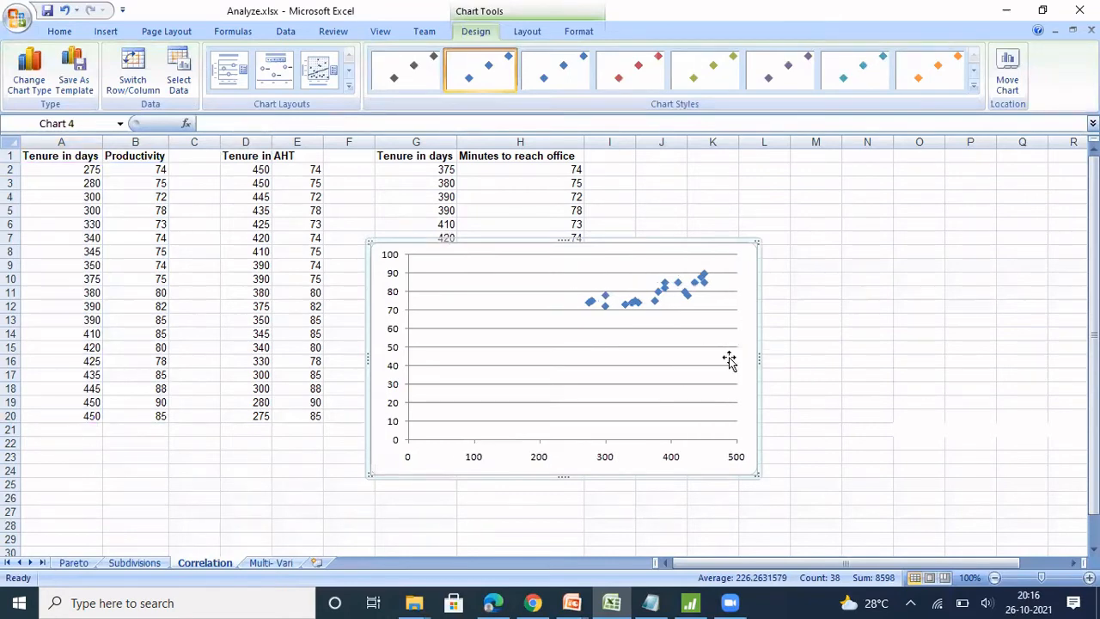
click(731, 312)
key(Delete)
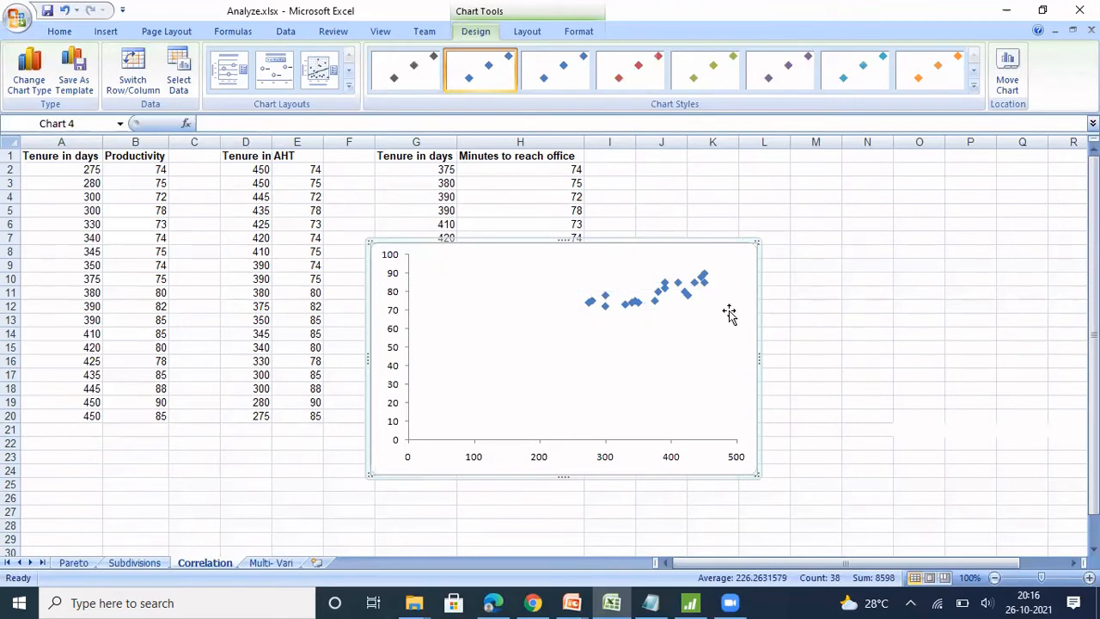
Fix the scatter chart's vertical axis to a minimum of 60 and a maximum of 100.
click(392, 362)
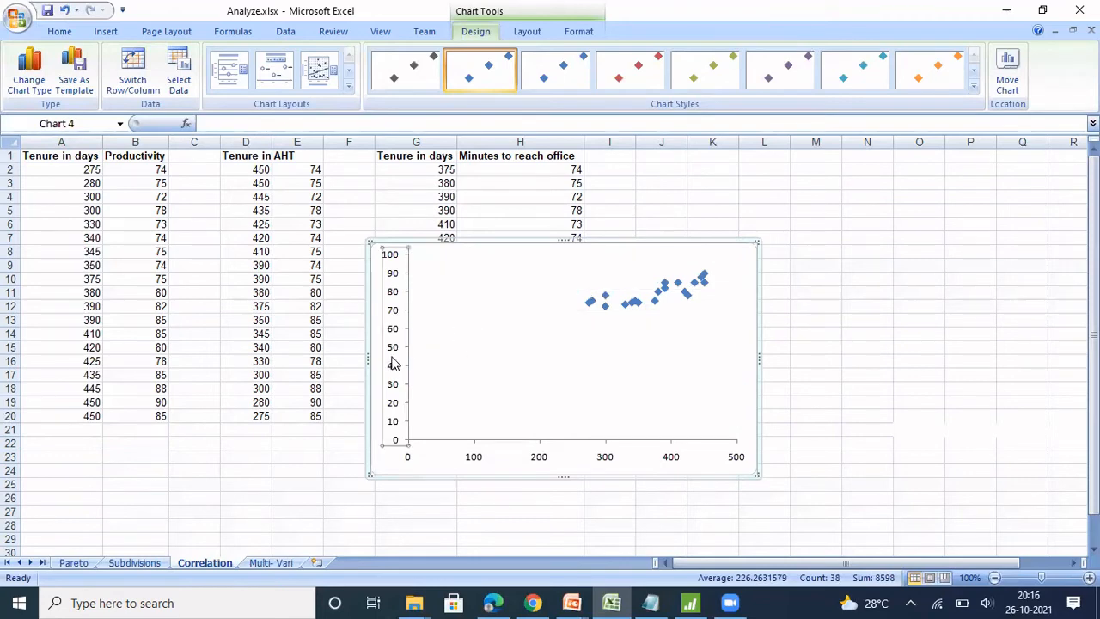
right_click(392, 363)
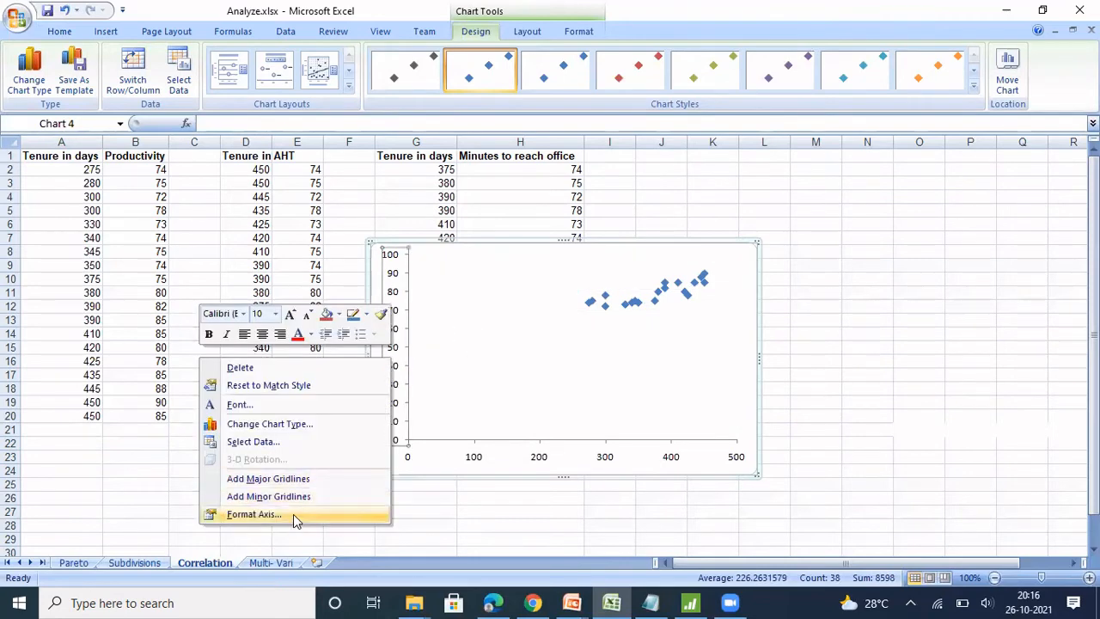
click(294, 514)
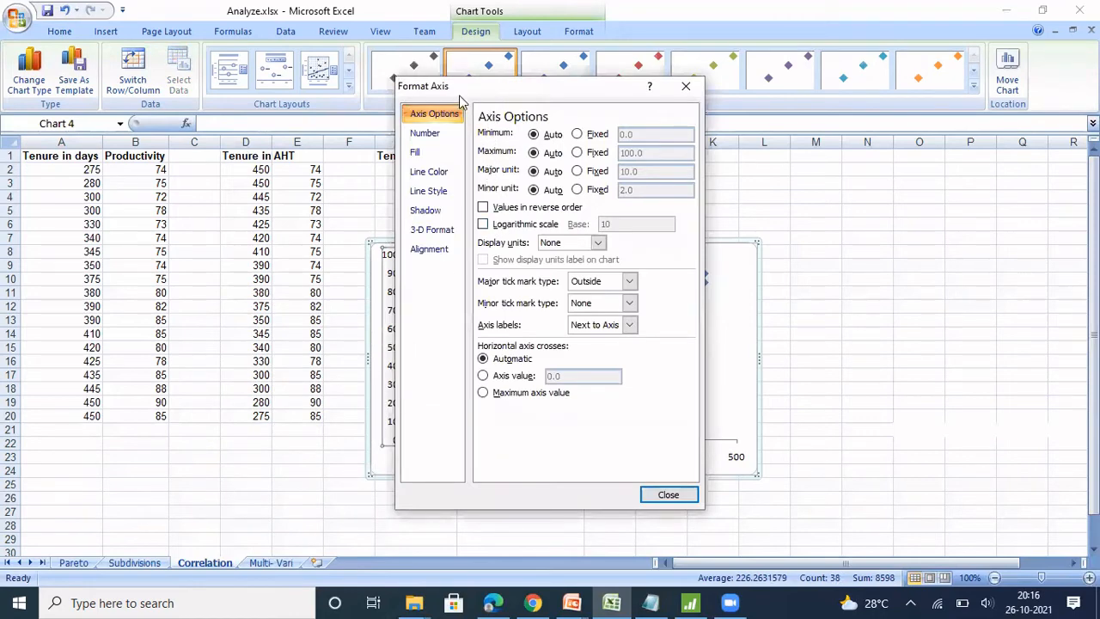
drag(488, 86, 149, 118)
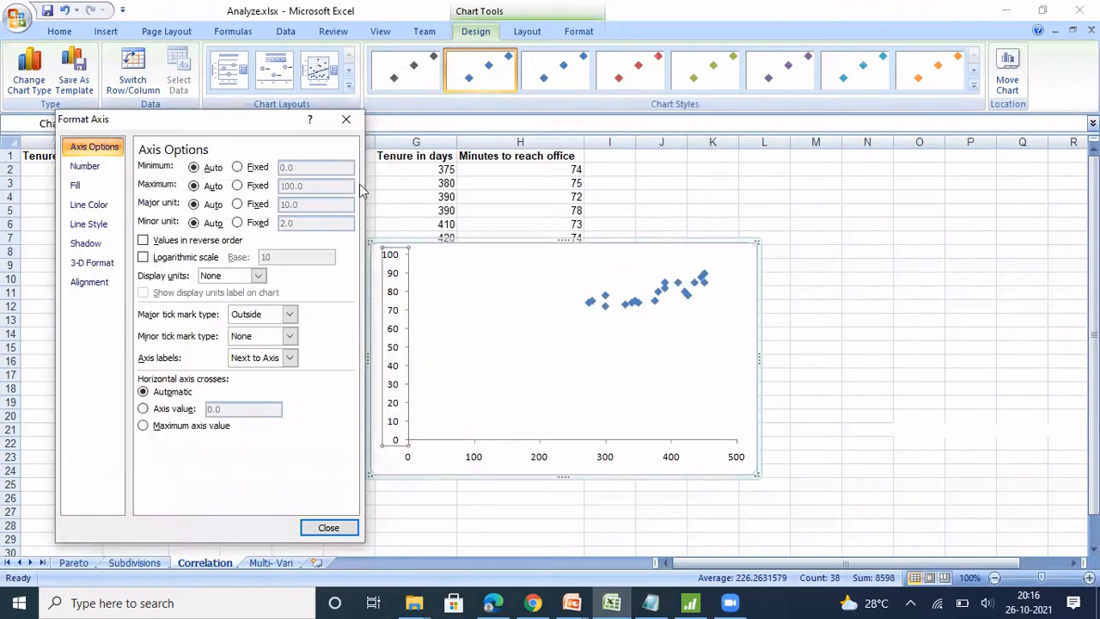
click(260, 170)
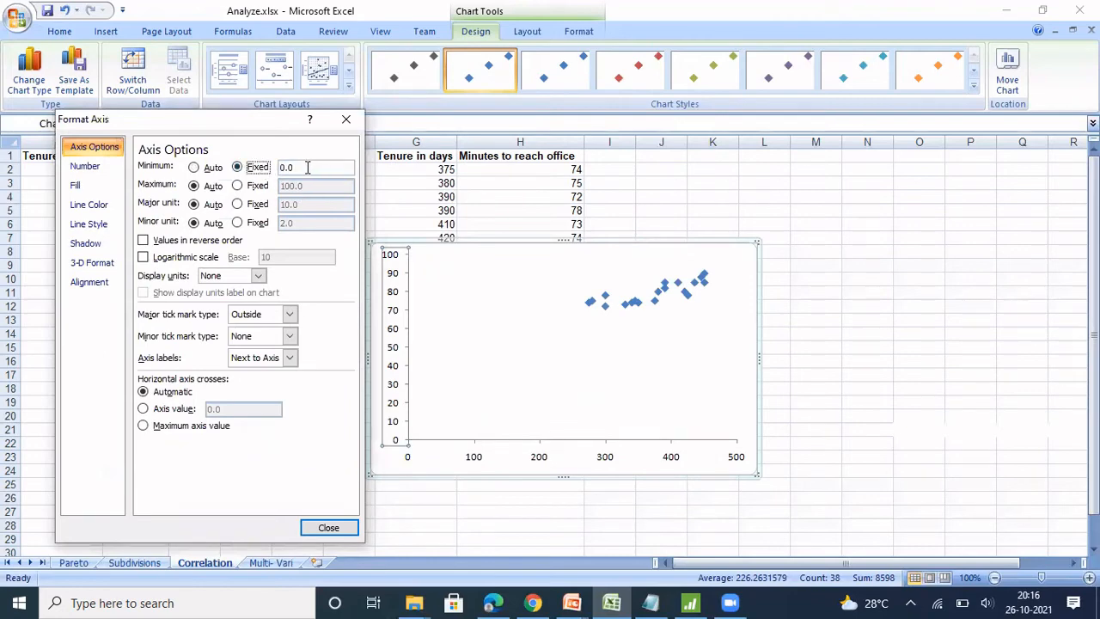
click(307, 167)
key(BackSpace)
key(BackSpace)
key(BackSpace)
text(60)
click(237, 187)
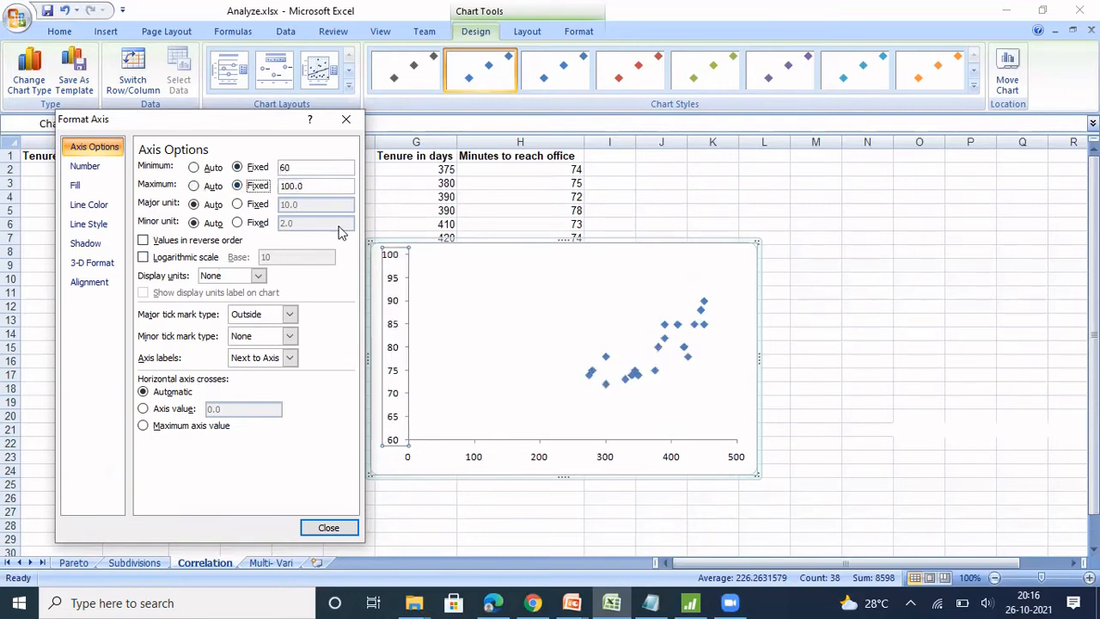
click(327, 527)
Fix the chart's horizontal axis to a minimum of 250 and a maximum of 500, and move the chart beside column H.
click(539, 456)
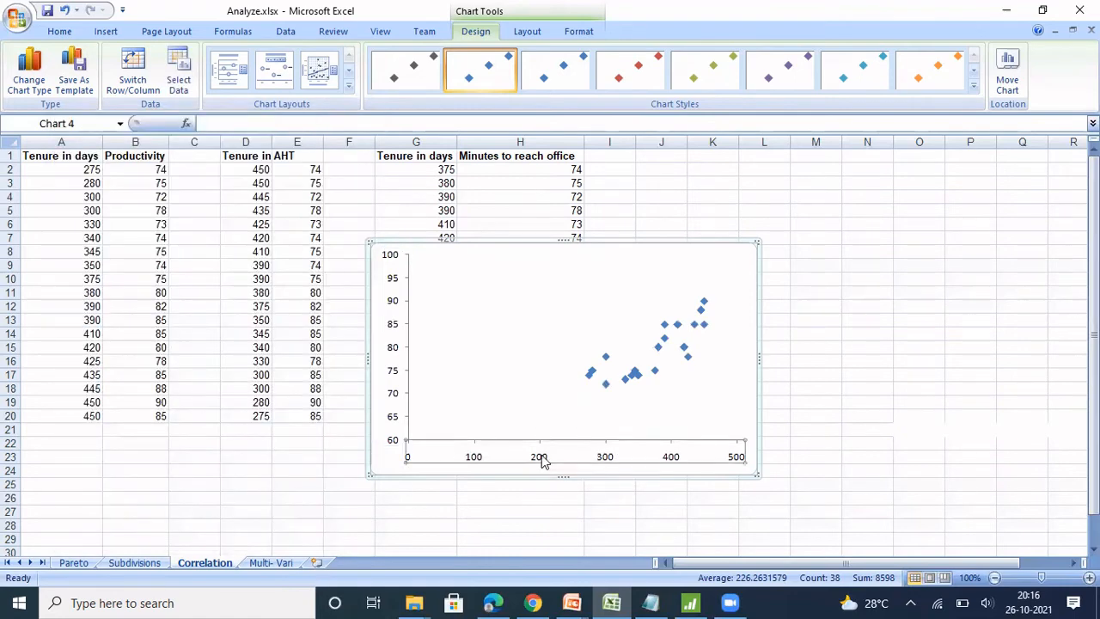
right_click(540, 458)
click(446, 447)
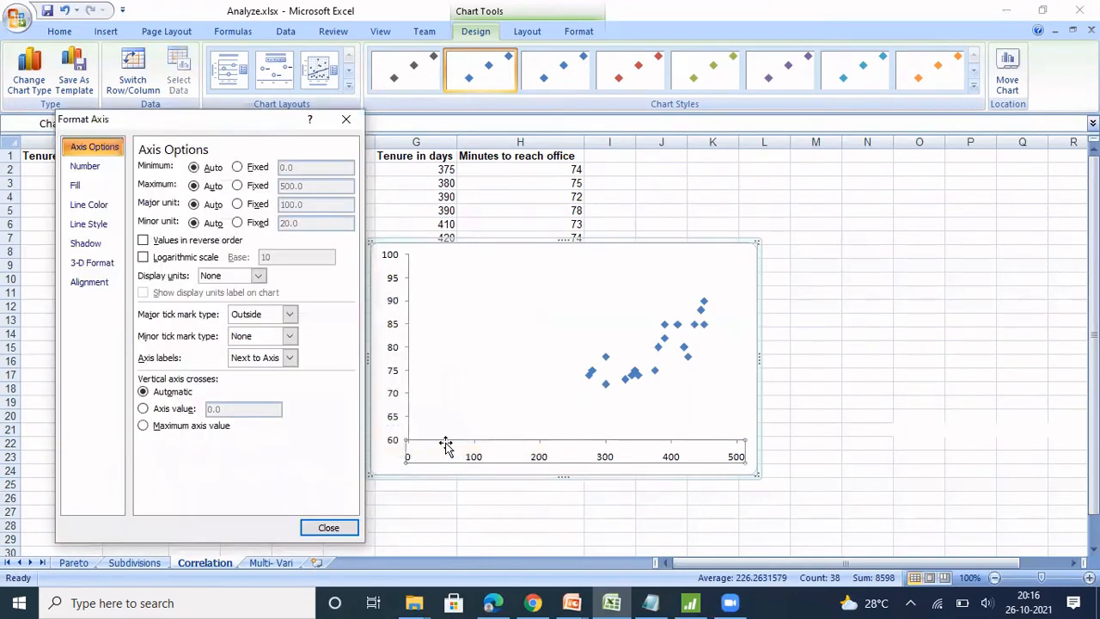
click(238, 166)
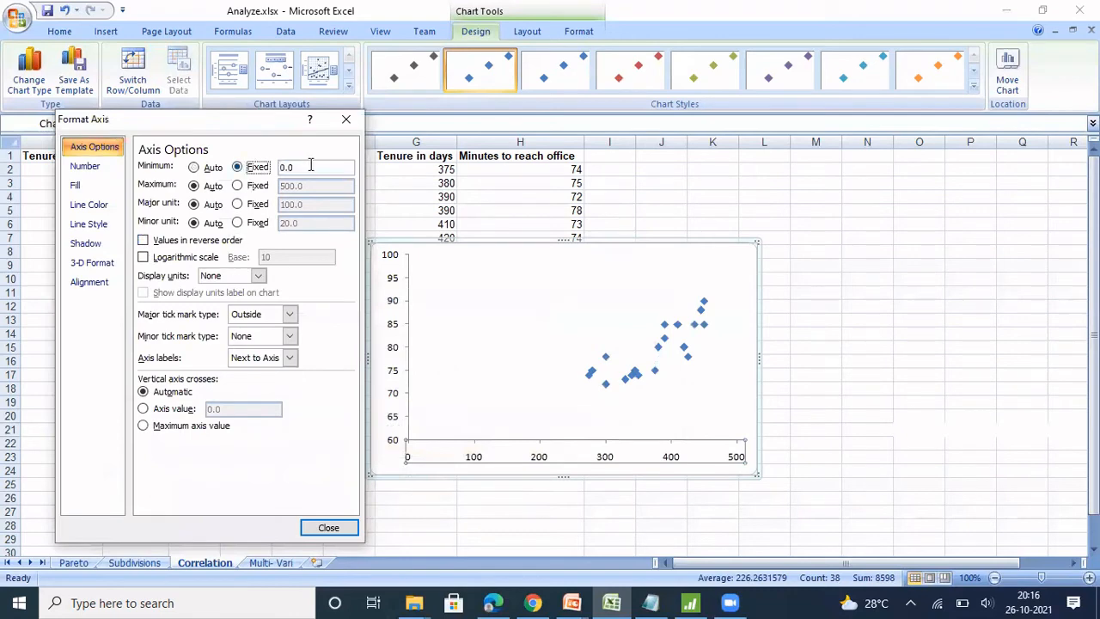
click(310, 167)
key(BackSpace)
key(BackSpace)
key(BackSpace)
text(250)
click(238, 185)
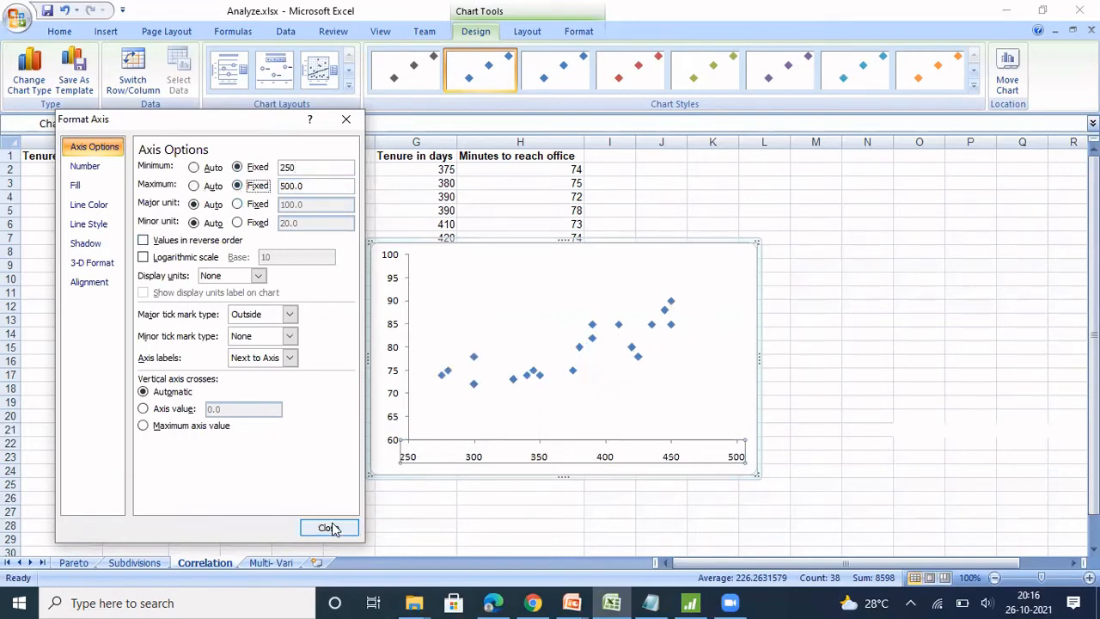
click(330, 533)
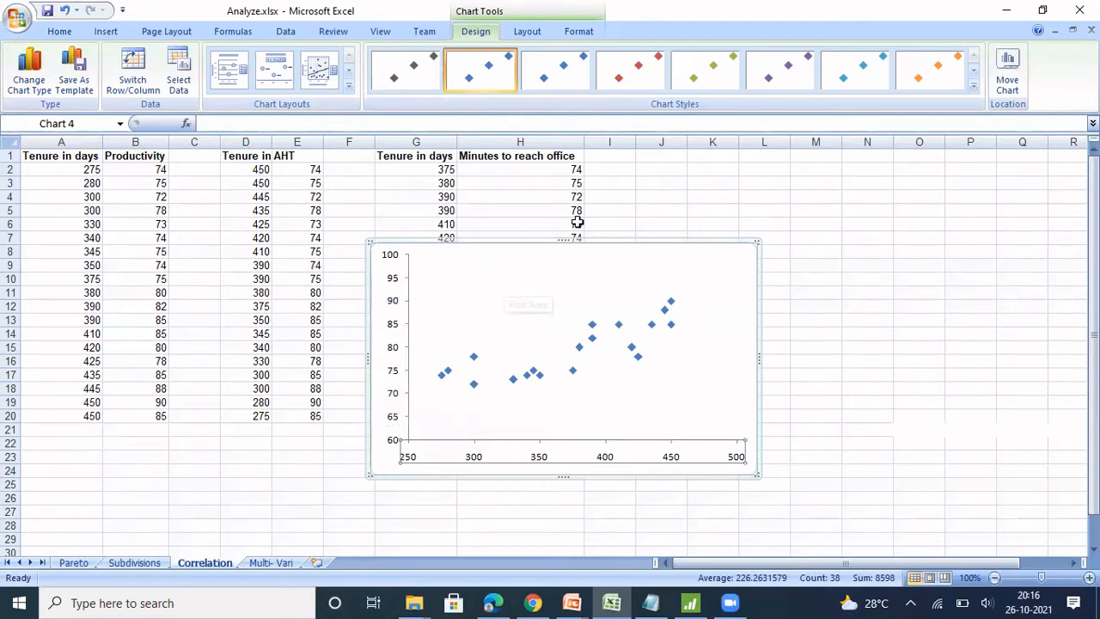
drag(542, 244, 806, 186)
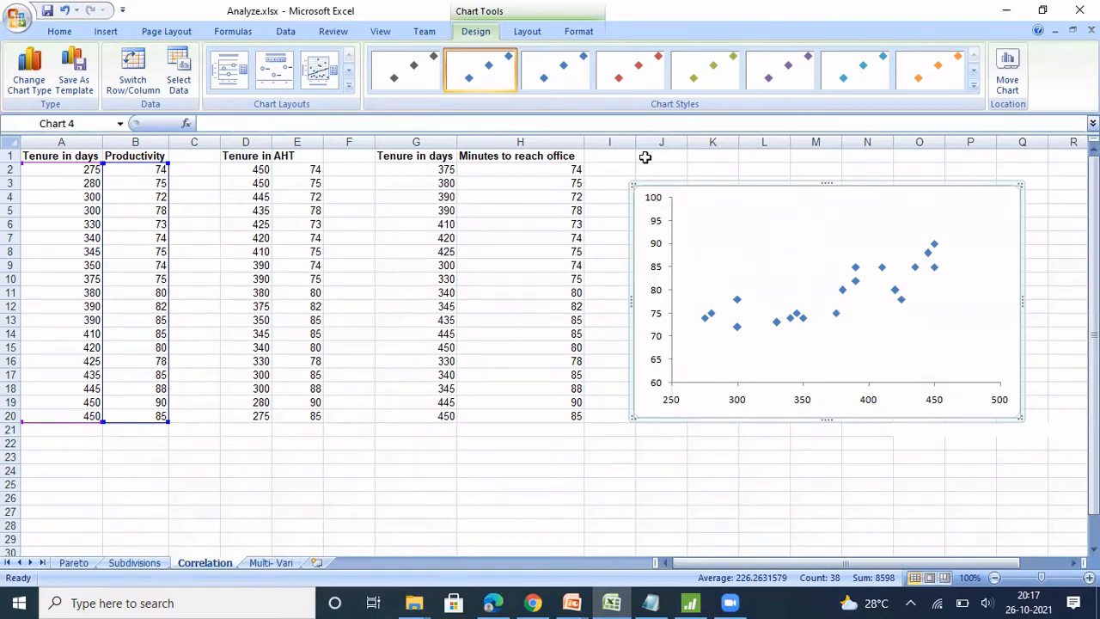
Draw a vertical straight line about 2.96 cm long from the horizontal axis up through the chart's first point, at 275 days.
click(106, 33)
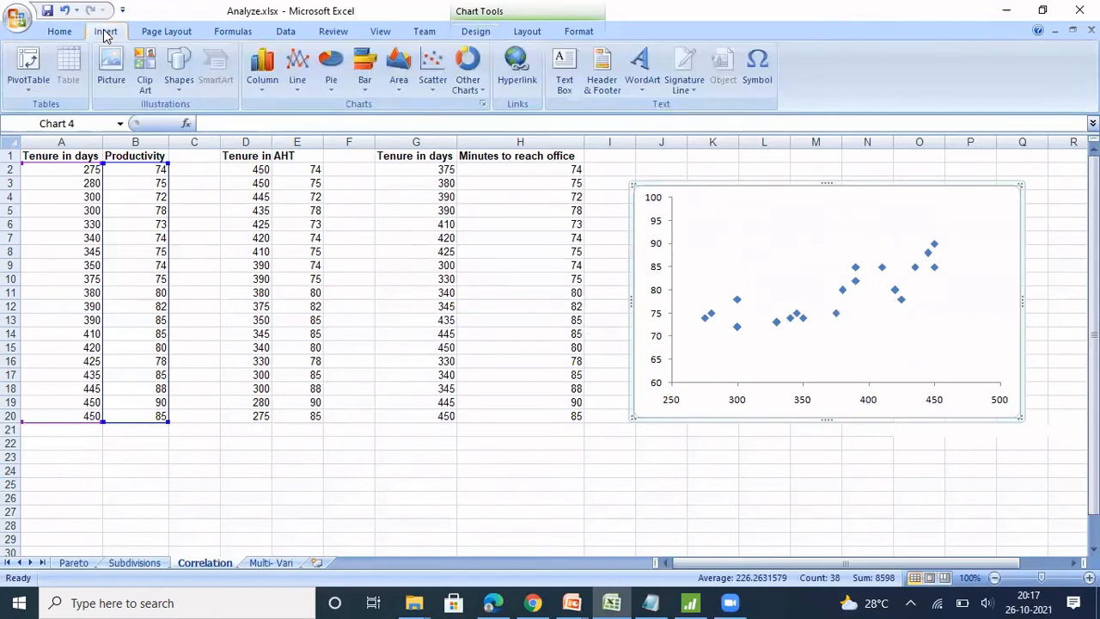
click(179, 96)
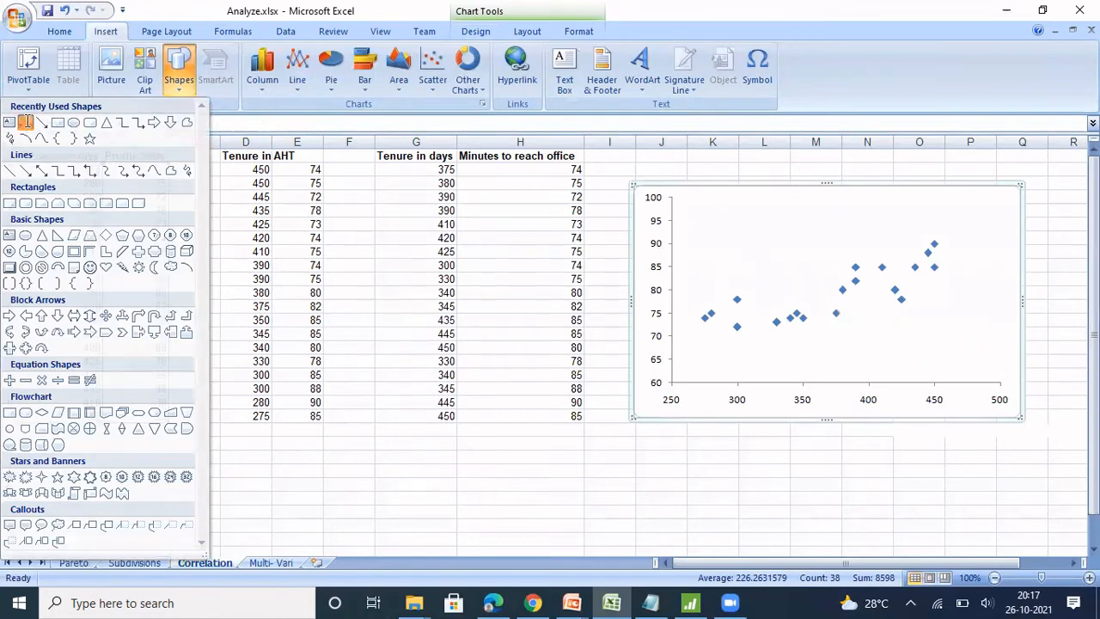
click(25, 122)
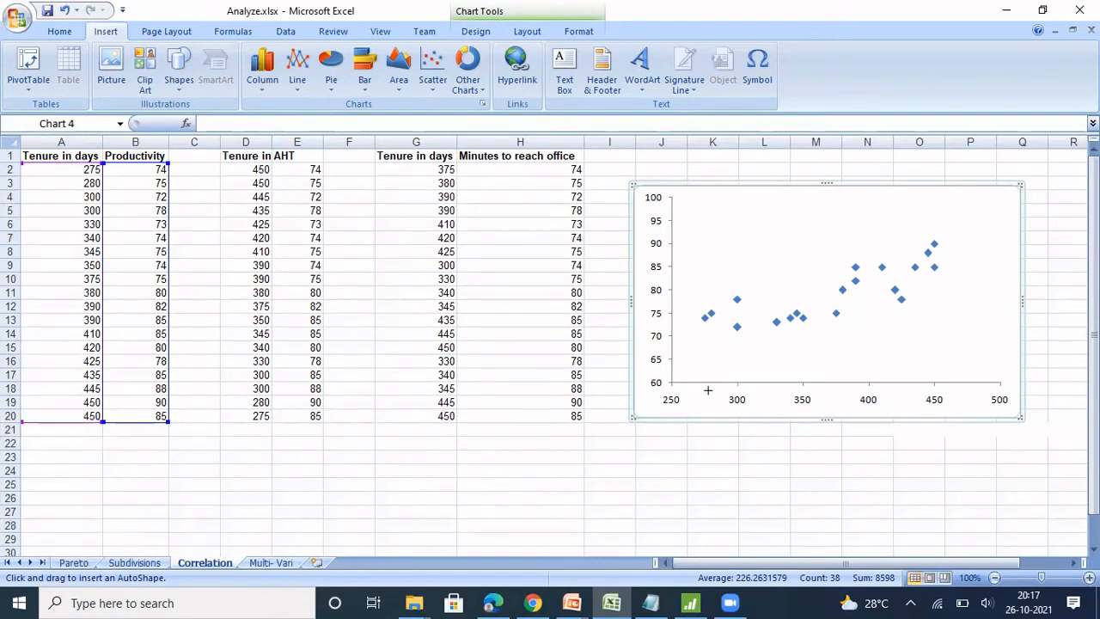
drag(704, 391, 705, 299)
drag(705, 299, 705, 299)
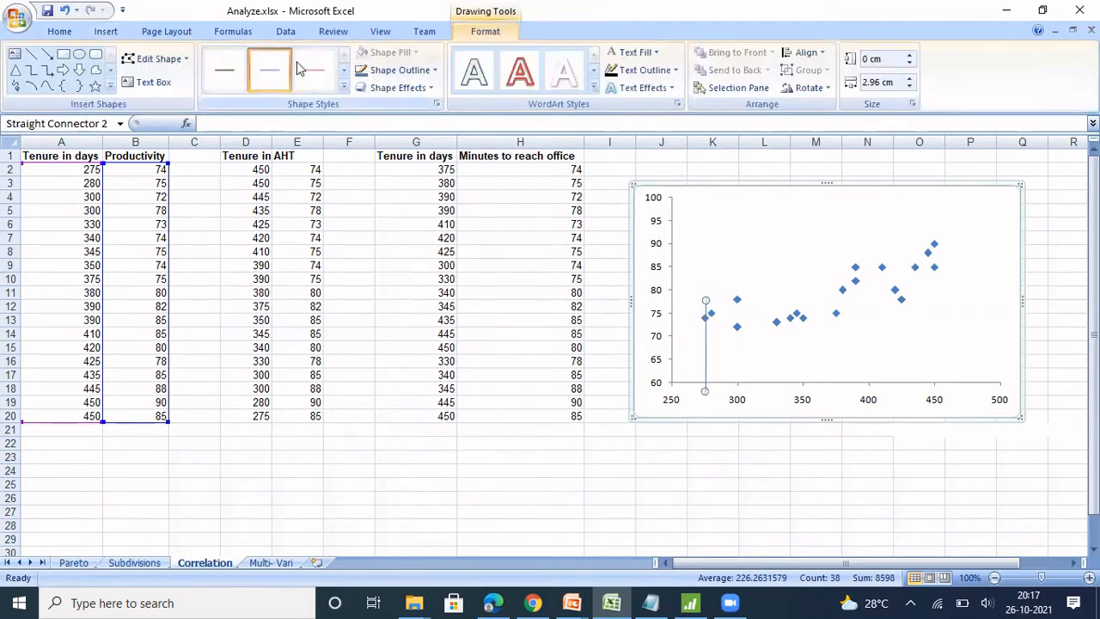
Draw a horizontal straight line about 2.25 cm long from the vertical axis through the same 275-day point.
click(105, 31)
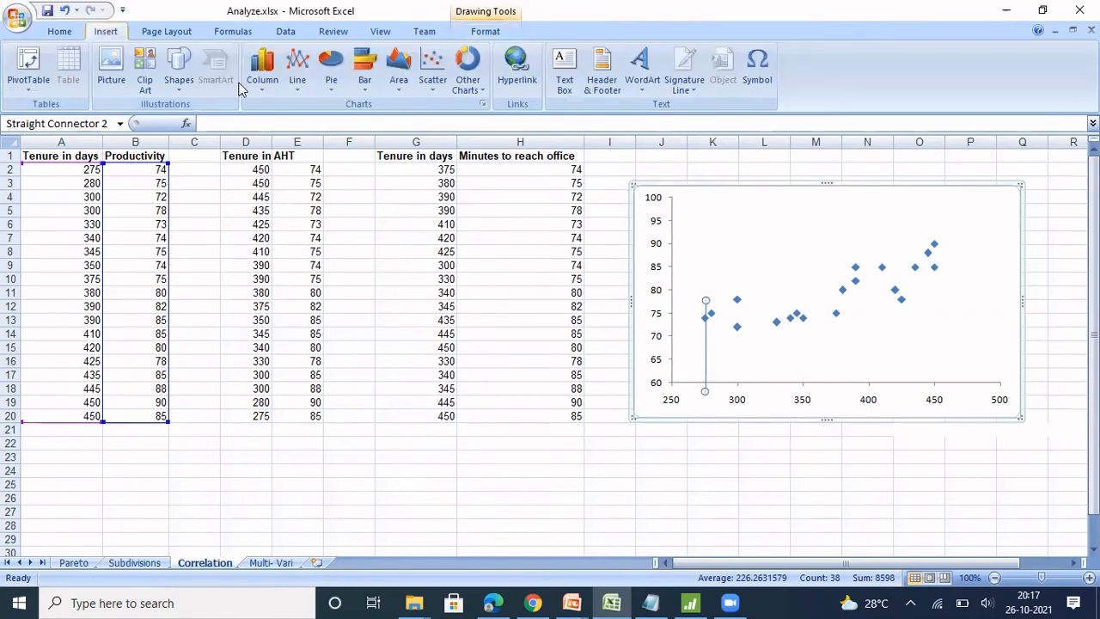
click(178, 82)
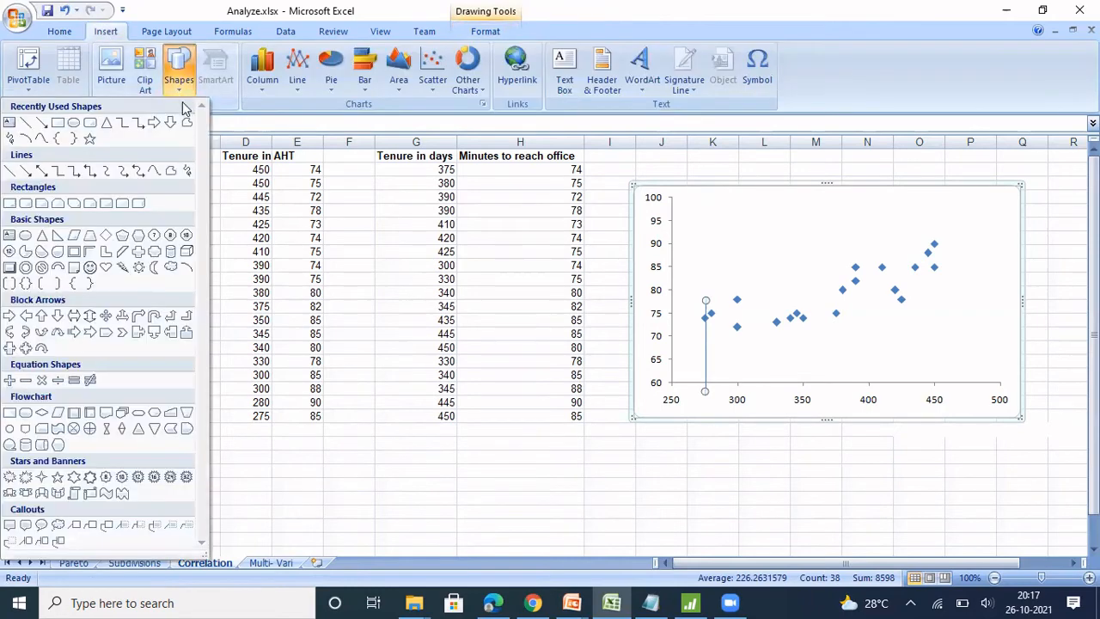
click(26, 124)
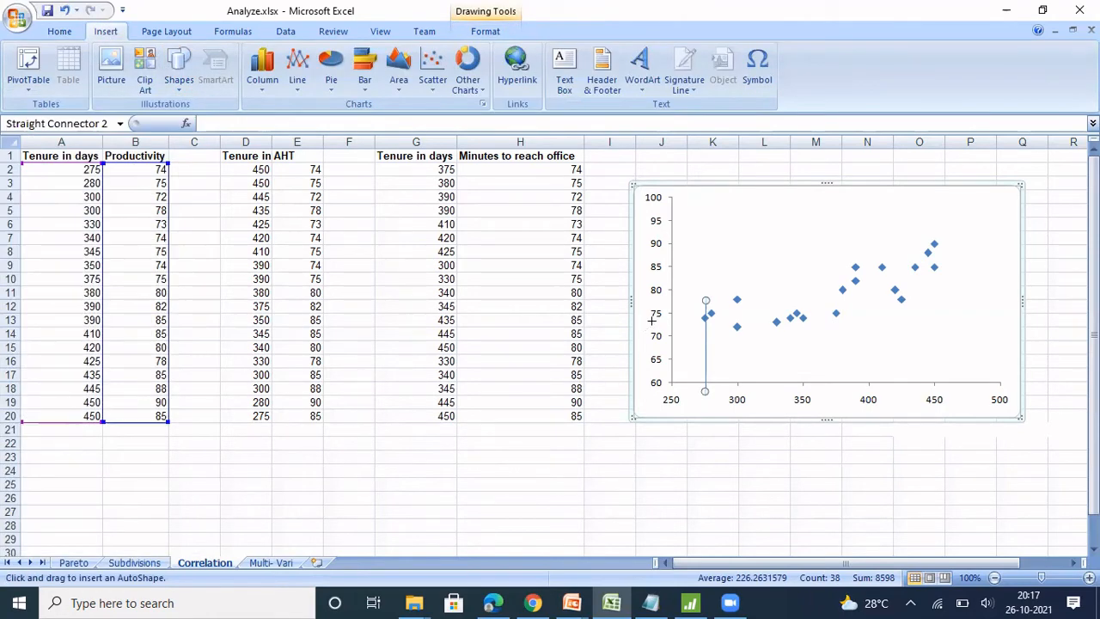
drag(656, 317, 725, 319)
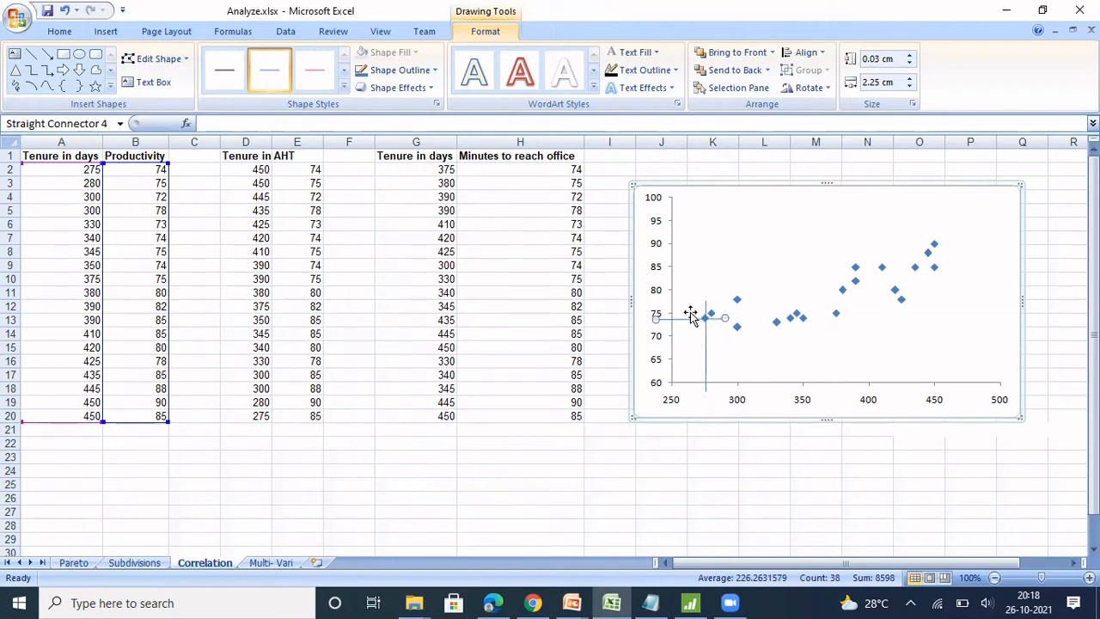
click(705, 369)
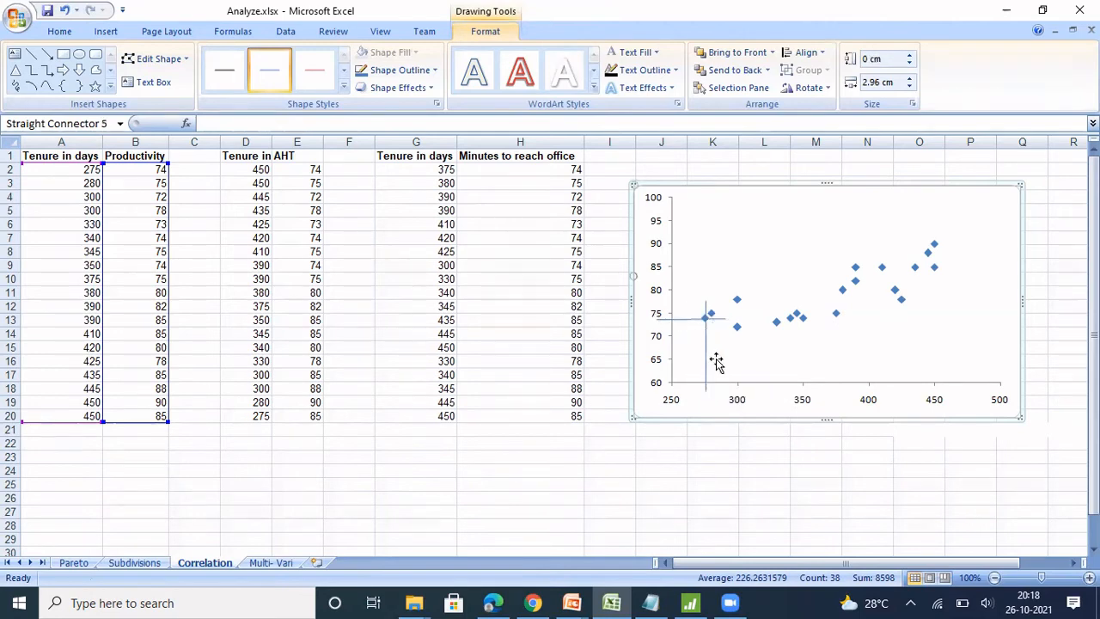
Draw a vertical straight line about 5.24 cm long from the horizontal axis up through the 410-day point.
click(106, 31)
click(179, 73)
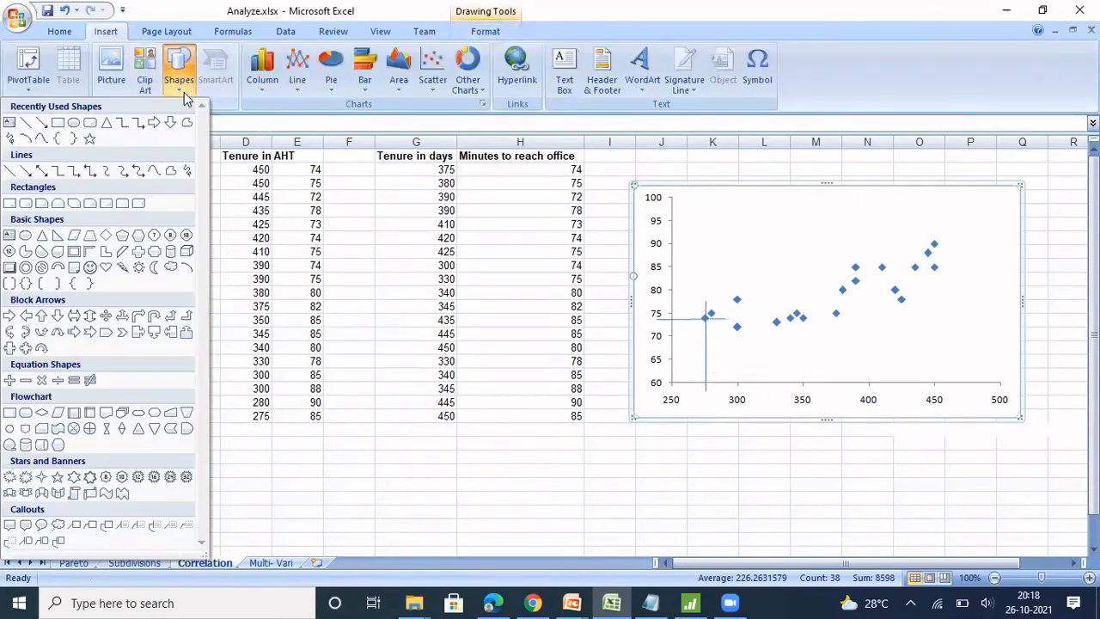
click(27, 123)
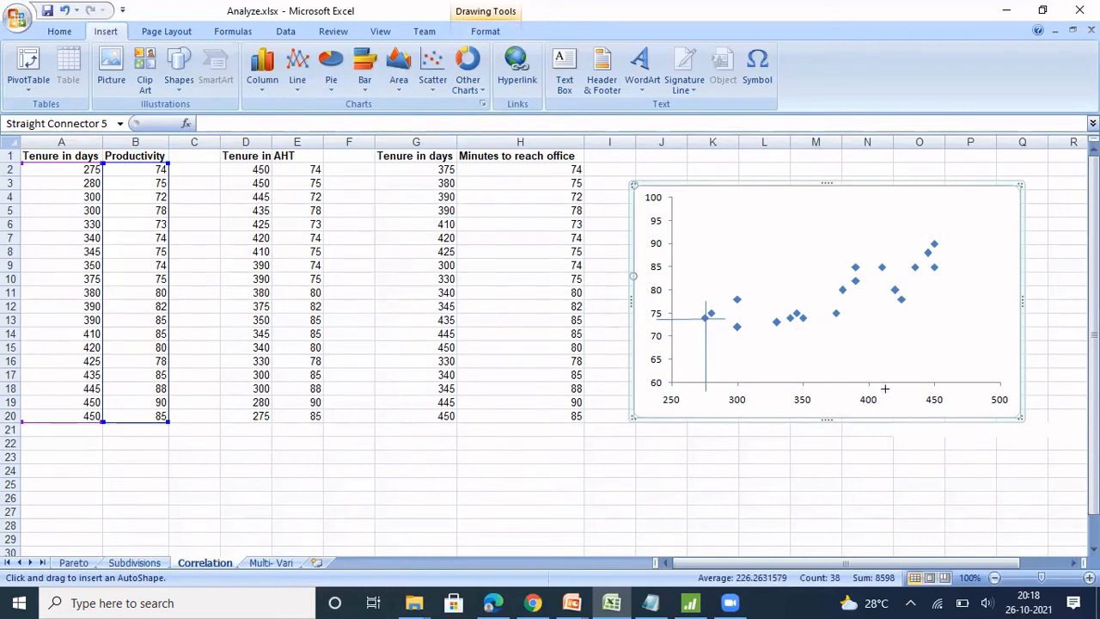
drag(881, 387, 882, 251)
drag(881, 231, 881, 230)
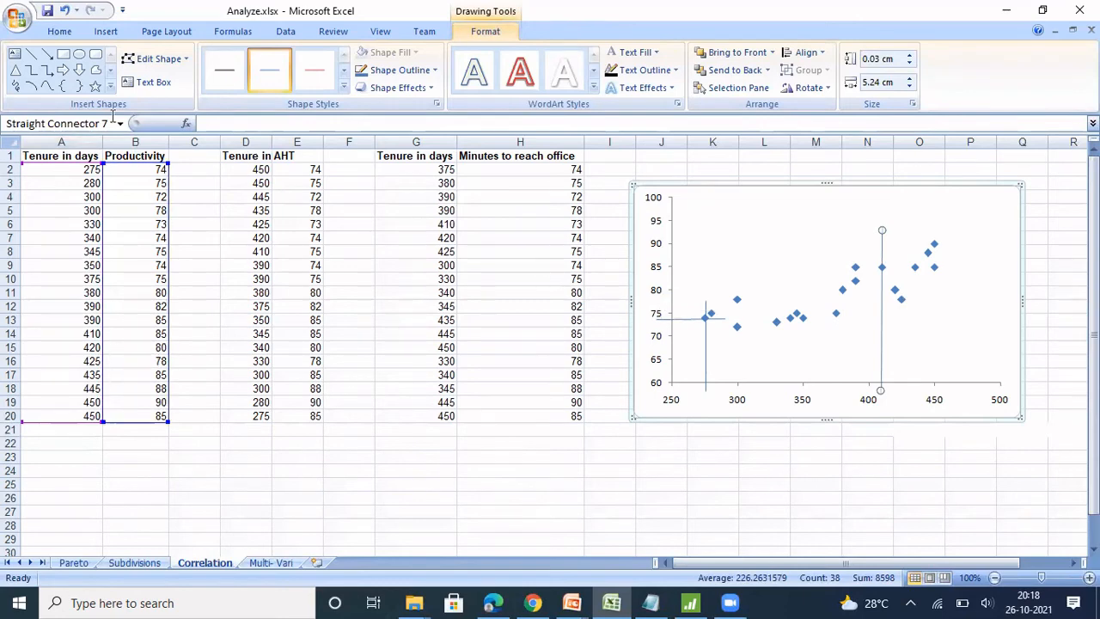
Draw a horizontal straight line about 7.57 cm long through the 410-day point to the vertical axis at 85.
click(31, 54)
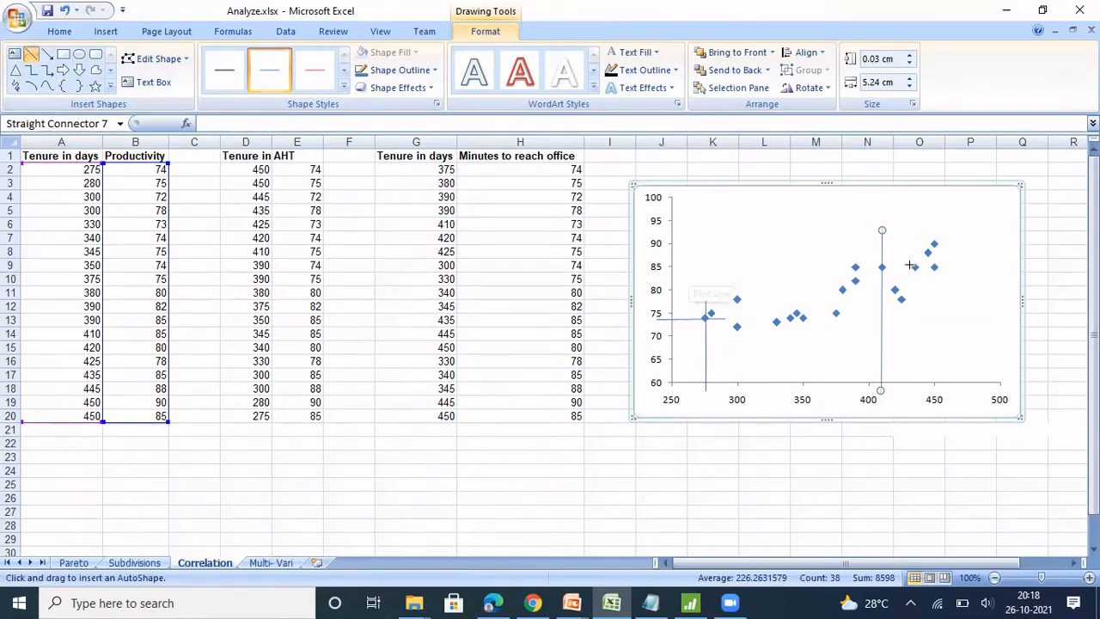
drag(859, 265, 668, 267)
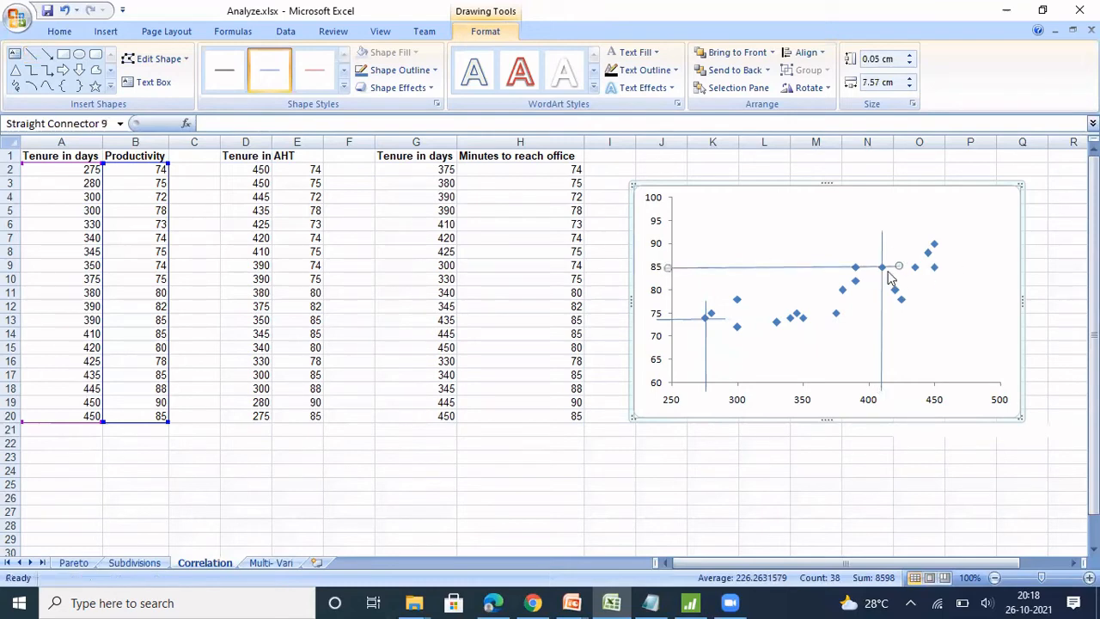
click(924, 487)
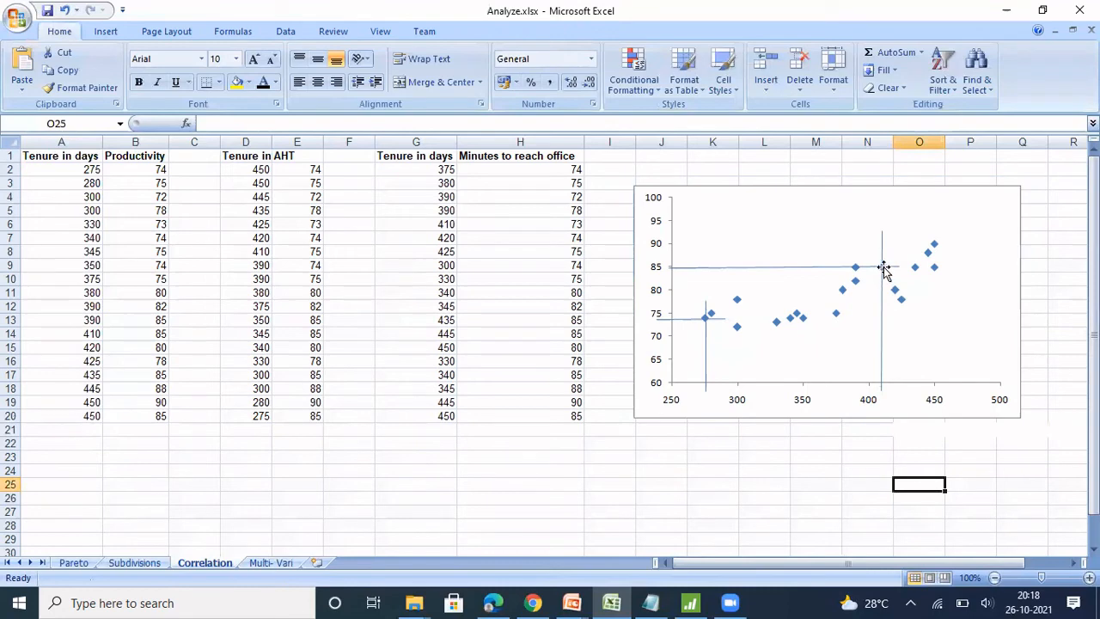
Move the two lines crossing at the 410-day point off the marker and back onto it.
click(882, 269)
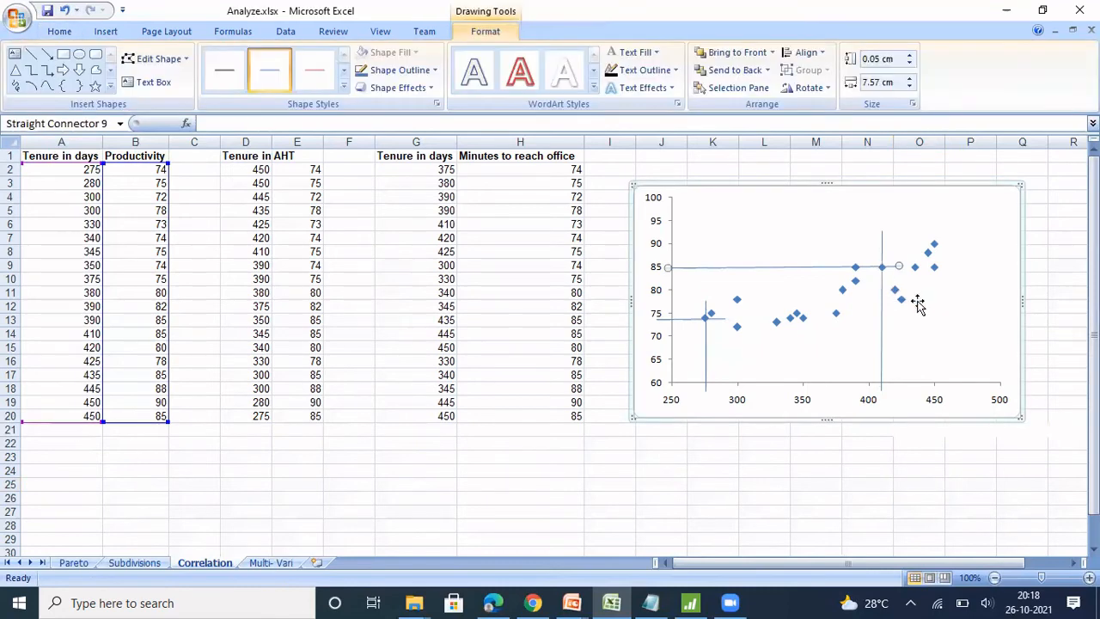
click(902, 299)
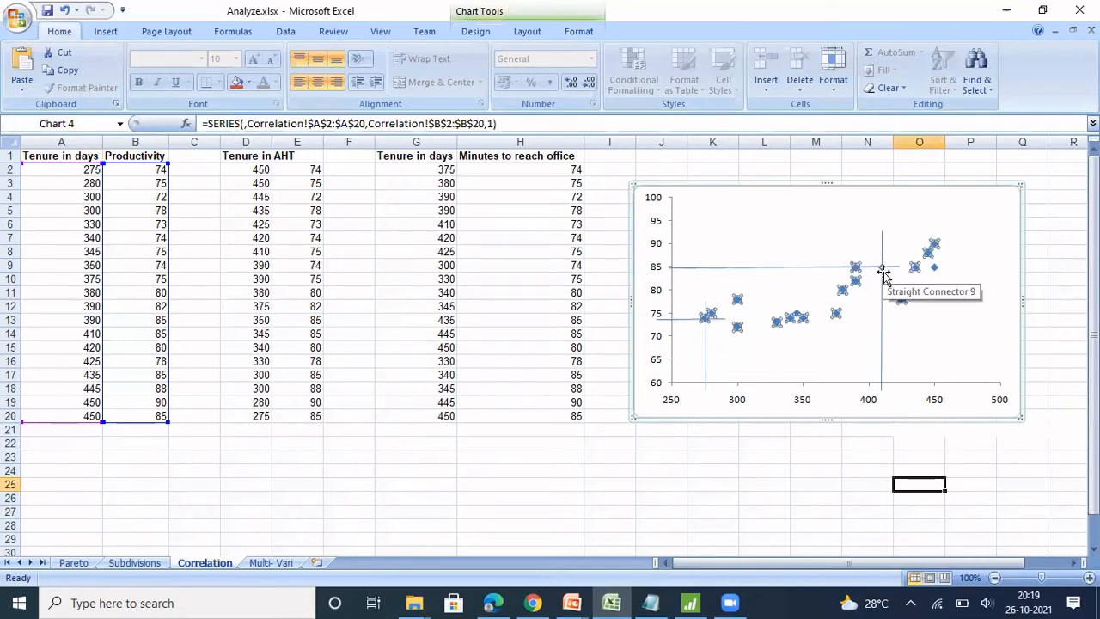
drag(883, 290, 878, 292)
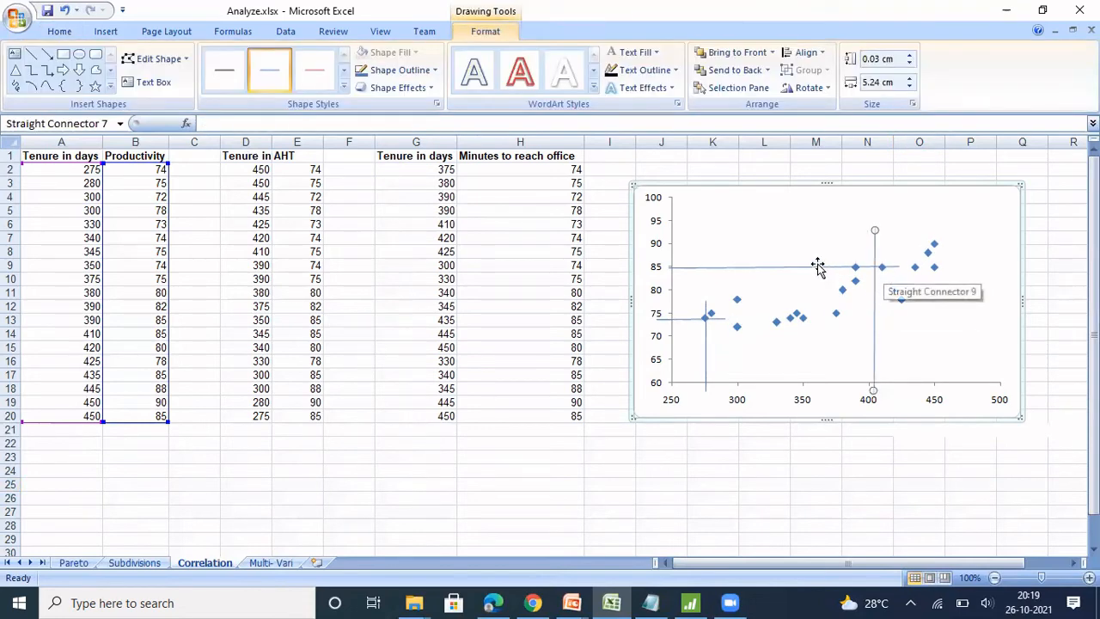
drag(817, 267, 817, 261)
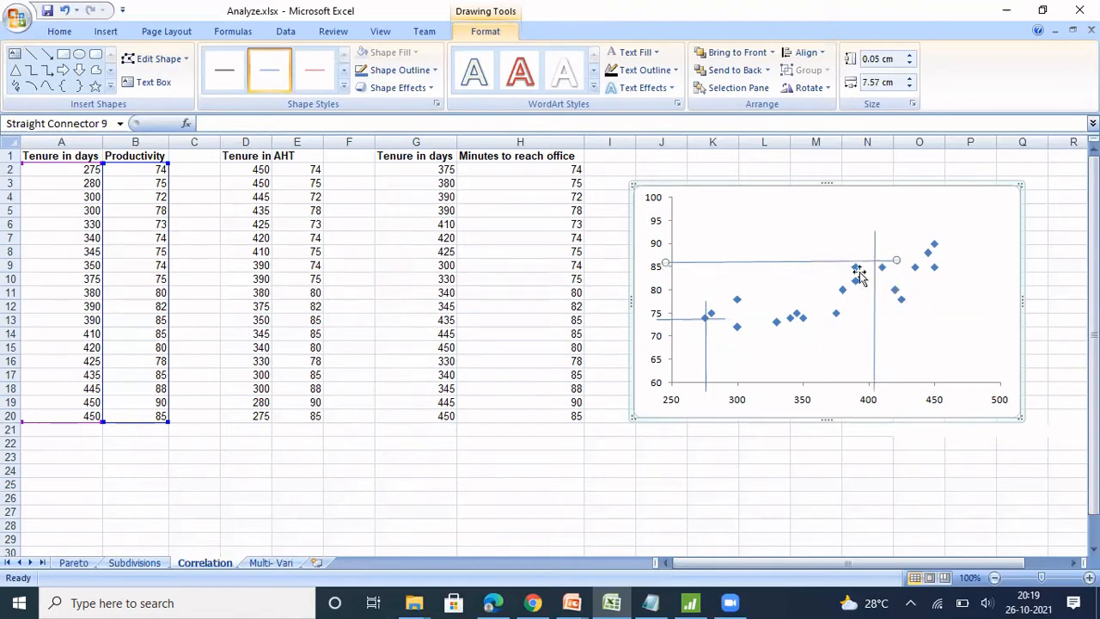
mouse_move(885, 274)
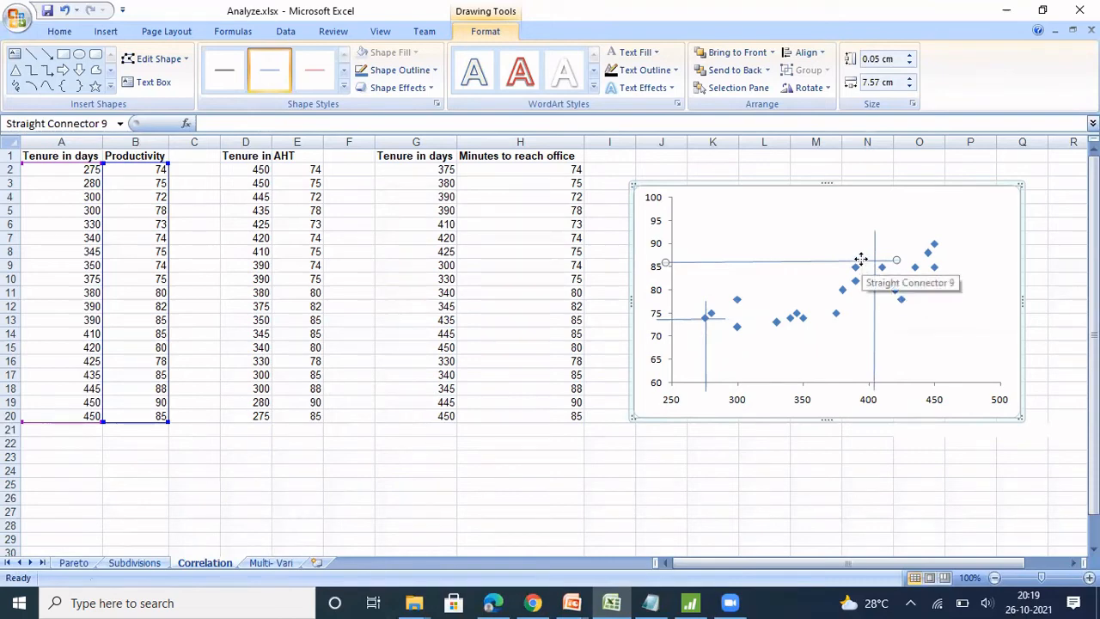
drag(860, 261, 885, 282)
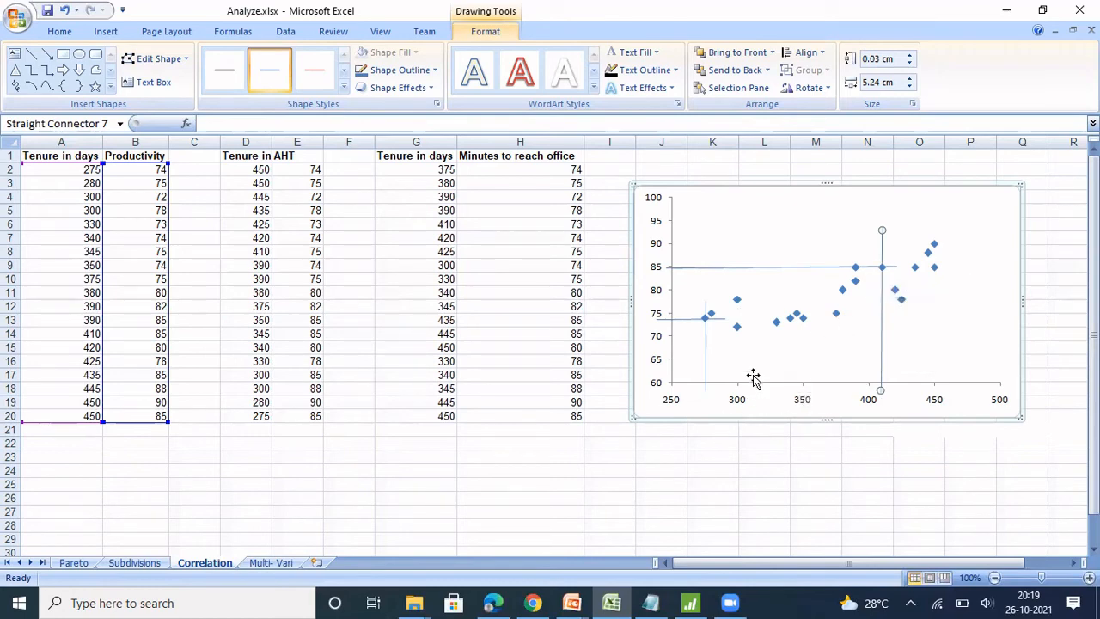
Add a linear trendline to the Tenure versus Productivity scatter series, keeping the automatic trendline name.
click(740, 334)
right_click(739, 329)
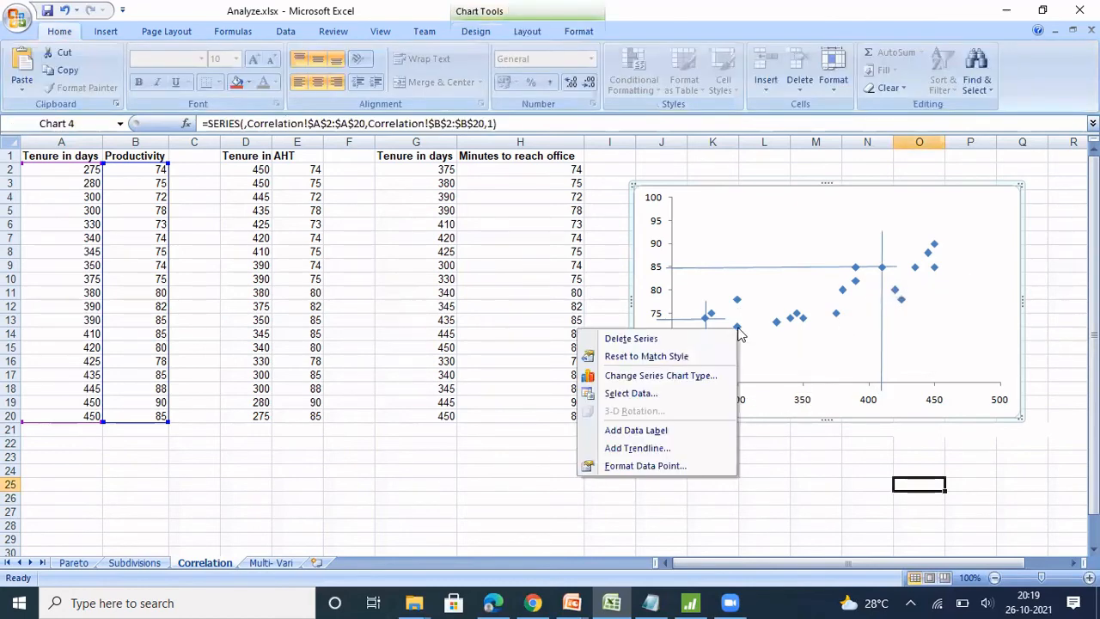
click(664, 449)
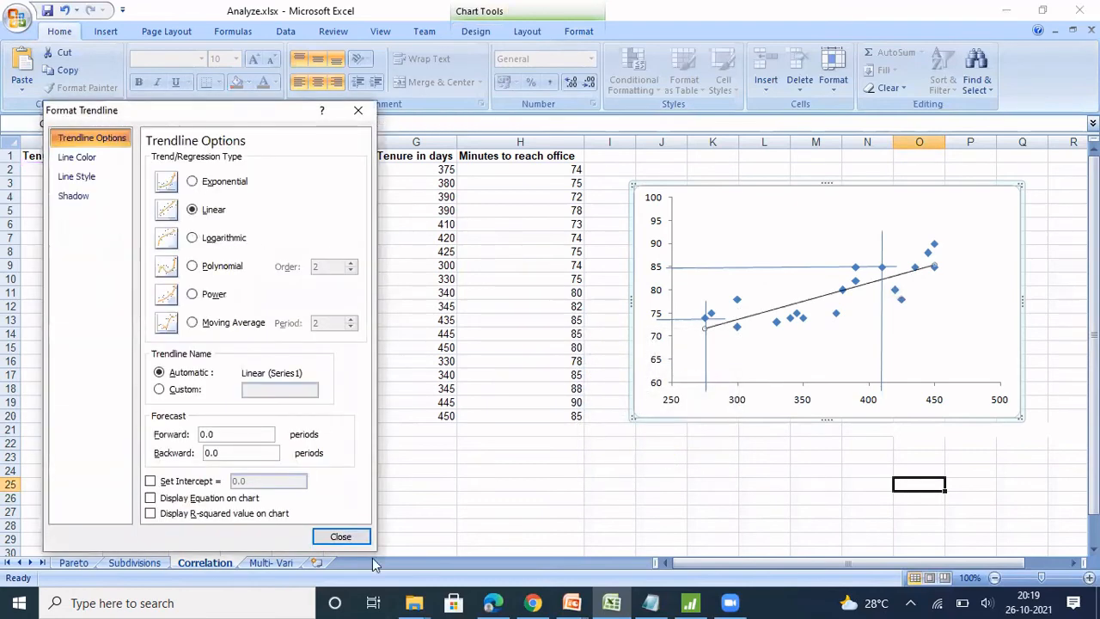
click(341, 537)
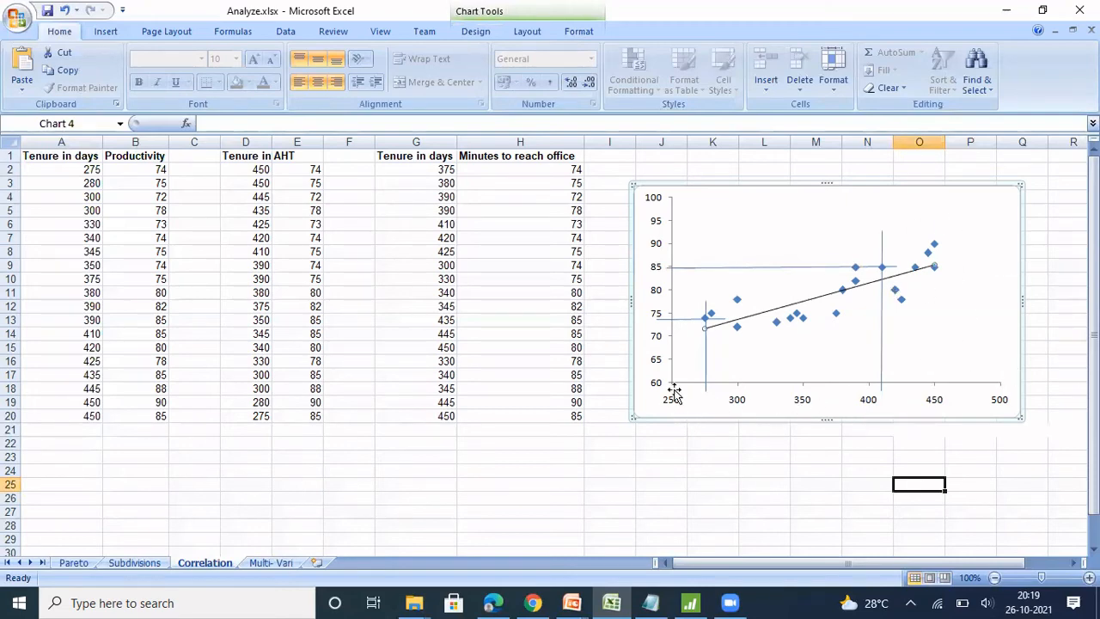
Delete the four straight guide lines from the scatter chart and move the chart below the data to row 22.
click(703, 267)
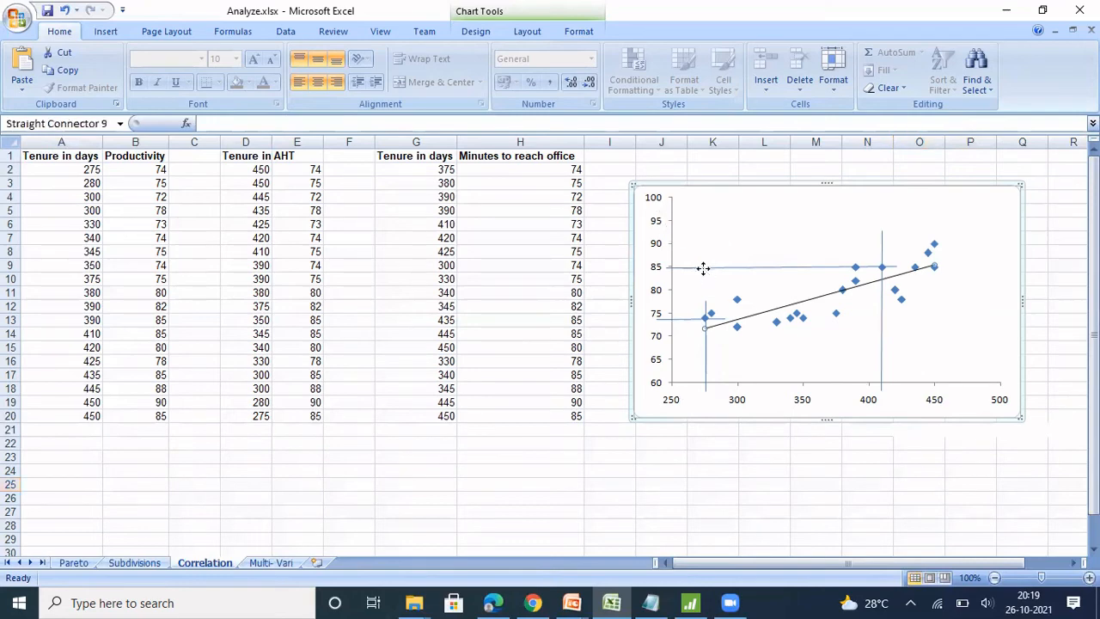
shift+click(882, 337)
key(Delete)
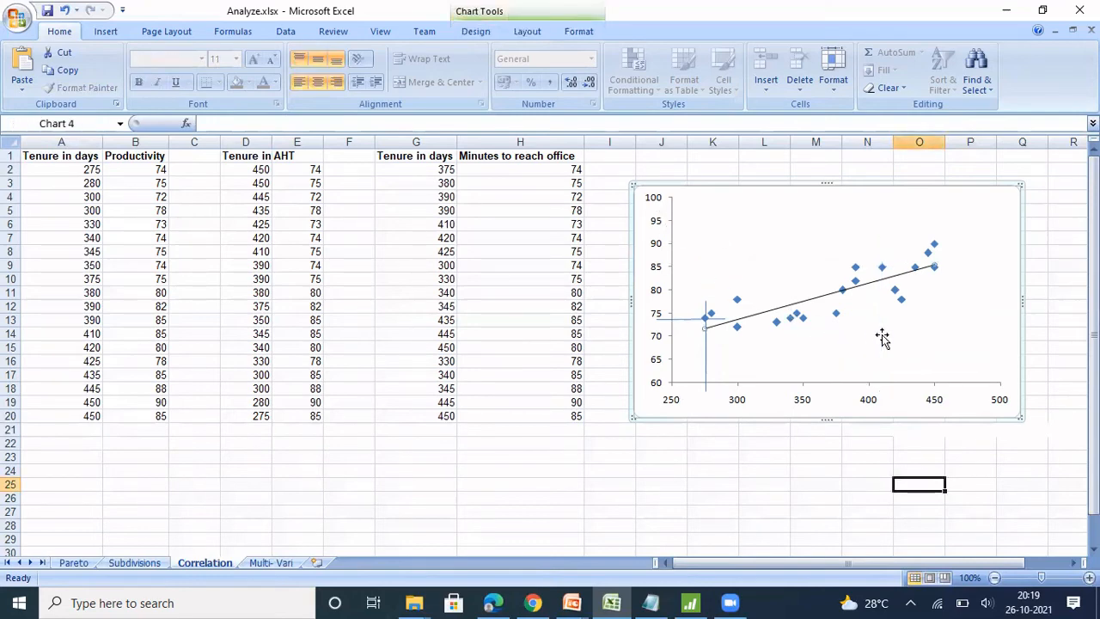
click(676, 319)
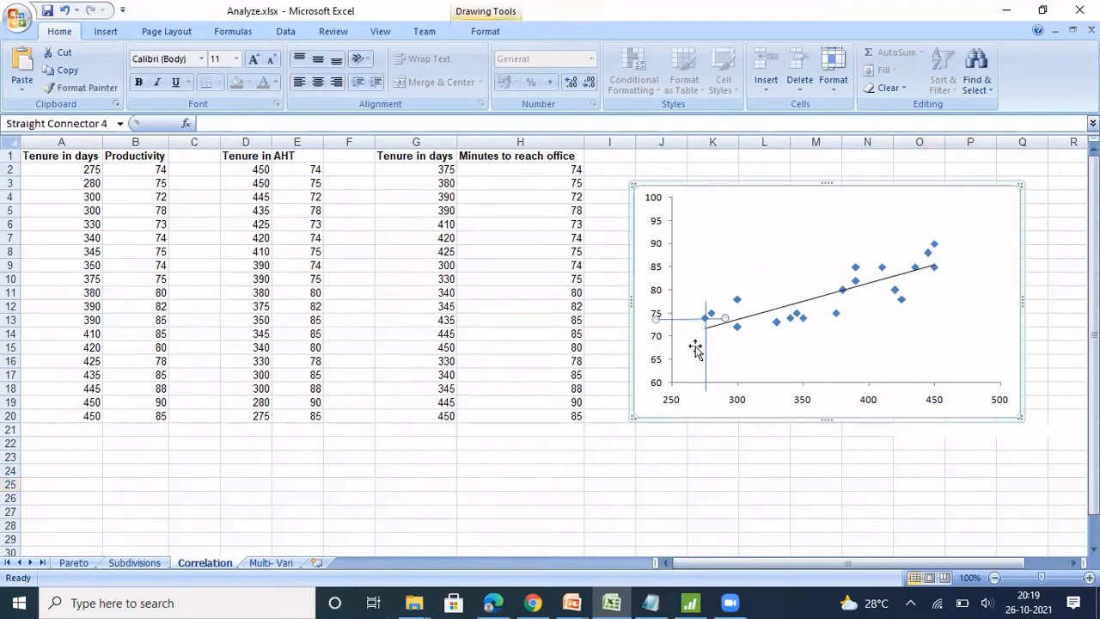
shift+click(706, 350)
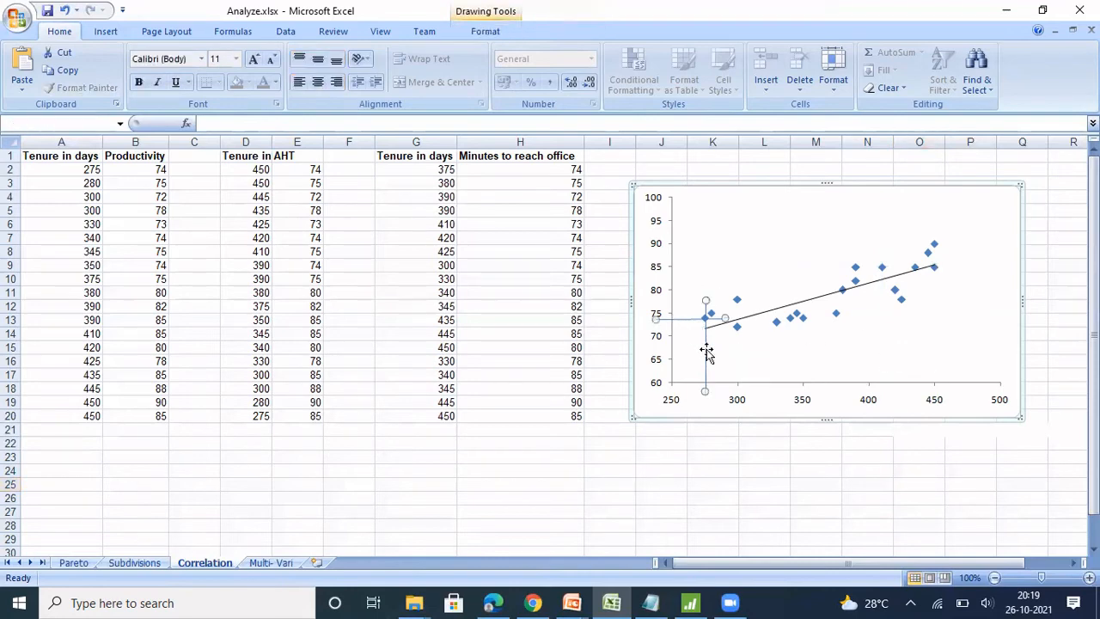
key(Delete)
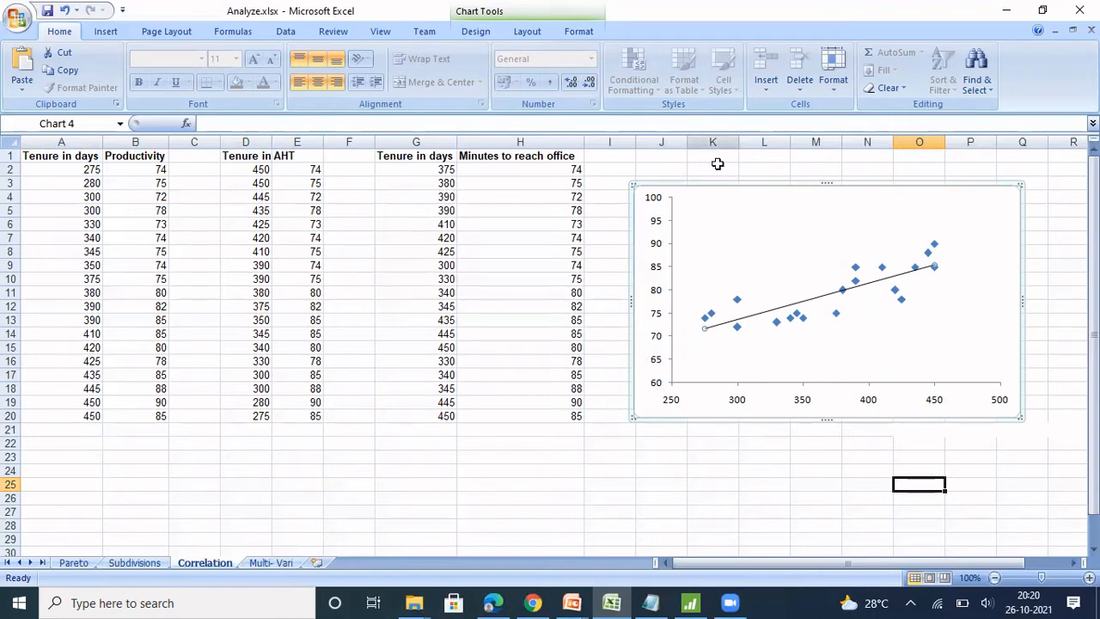
drag(710, 182, 99, 436)
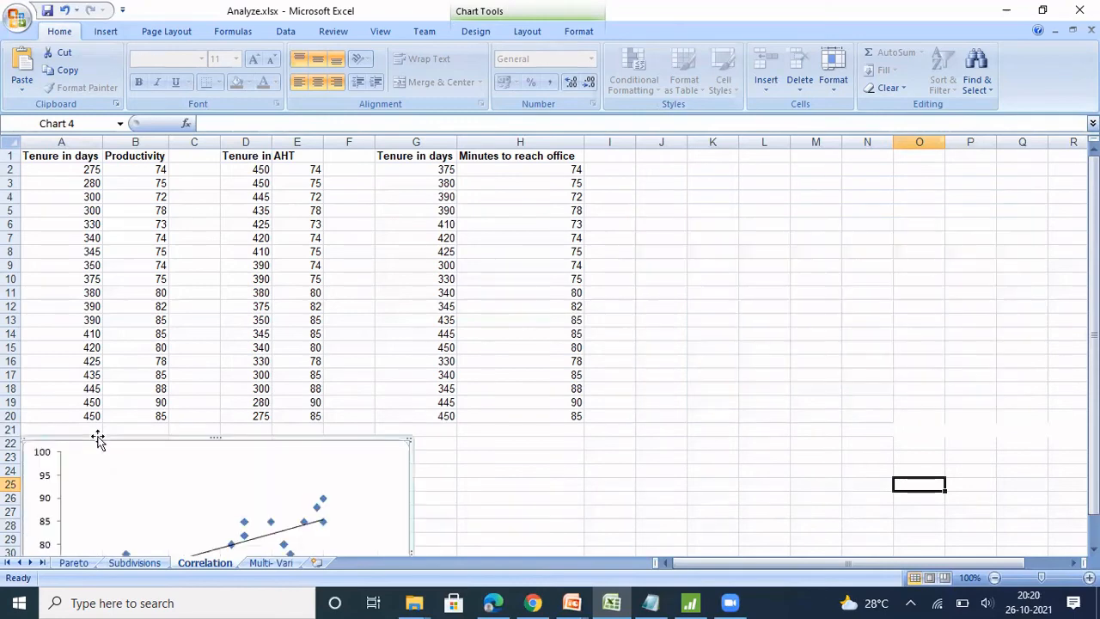
click(202, 203)
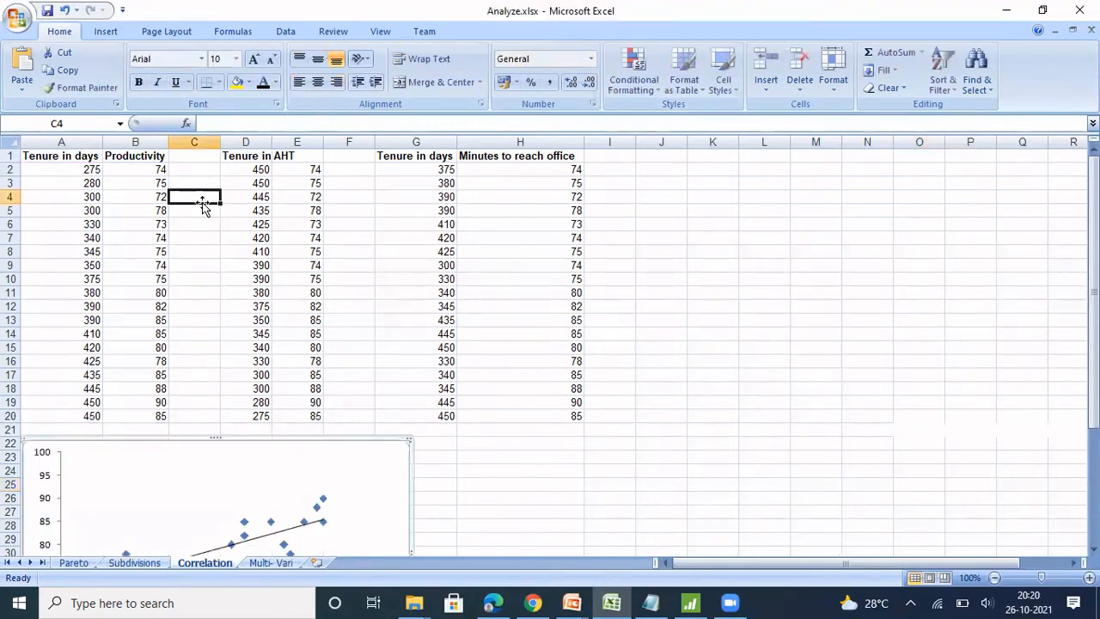
Copy the Tenure in days and Productivity data in A1:B20 and paste it with its headers into Minitab's Worksheet 1 from column C1.
click(58, 155)
key(ctrl+shift+Right)
key(ctrl+shift+Down)
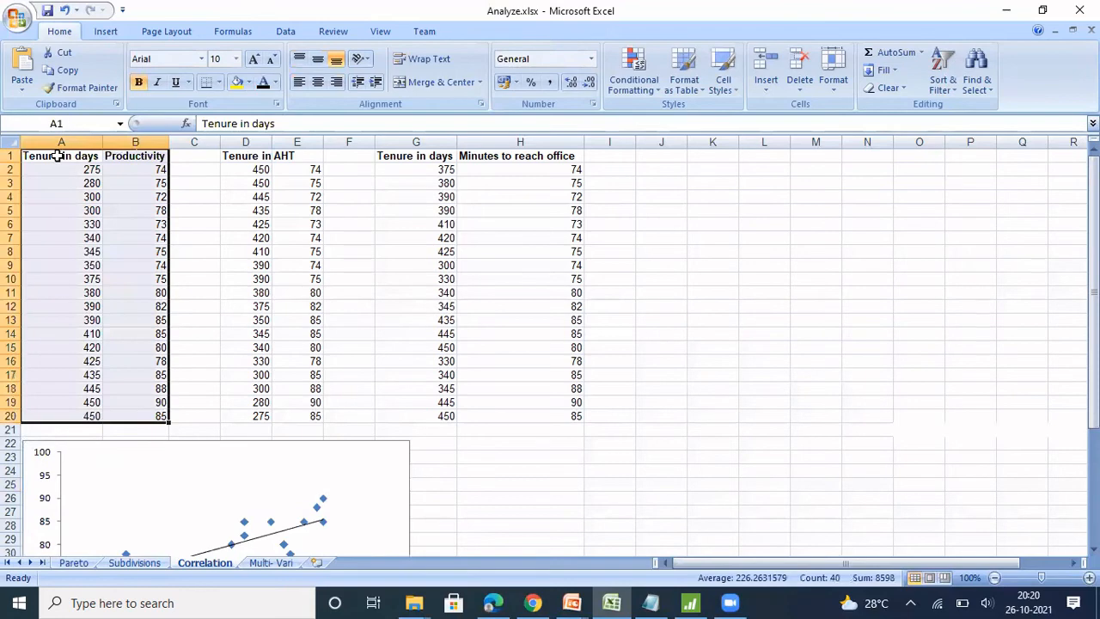
key(ctrl+c)
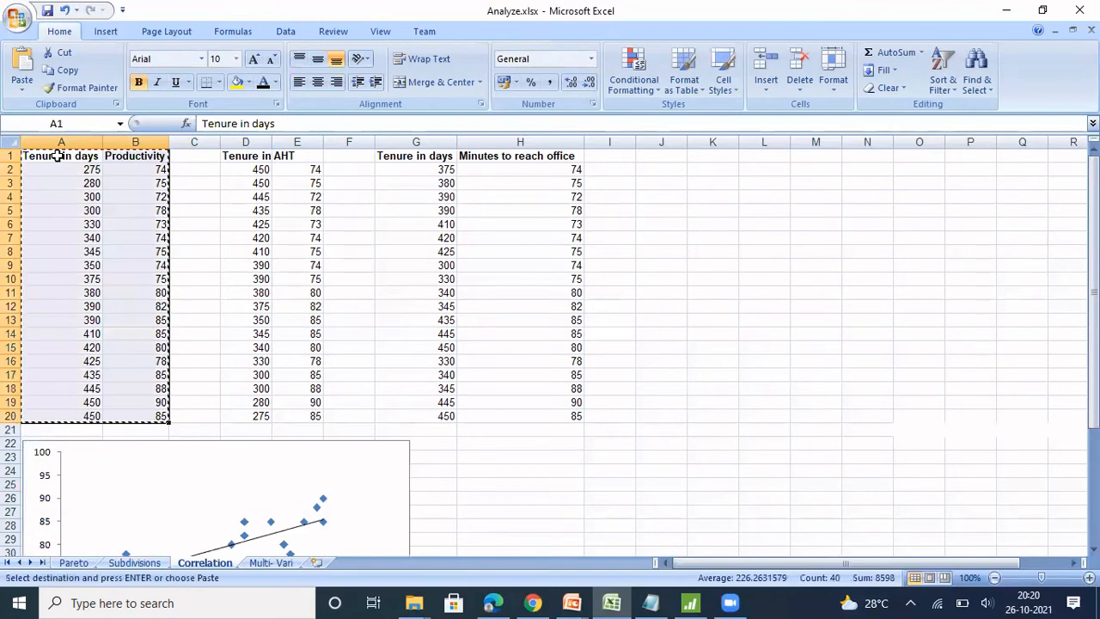
click(692, 602)
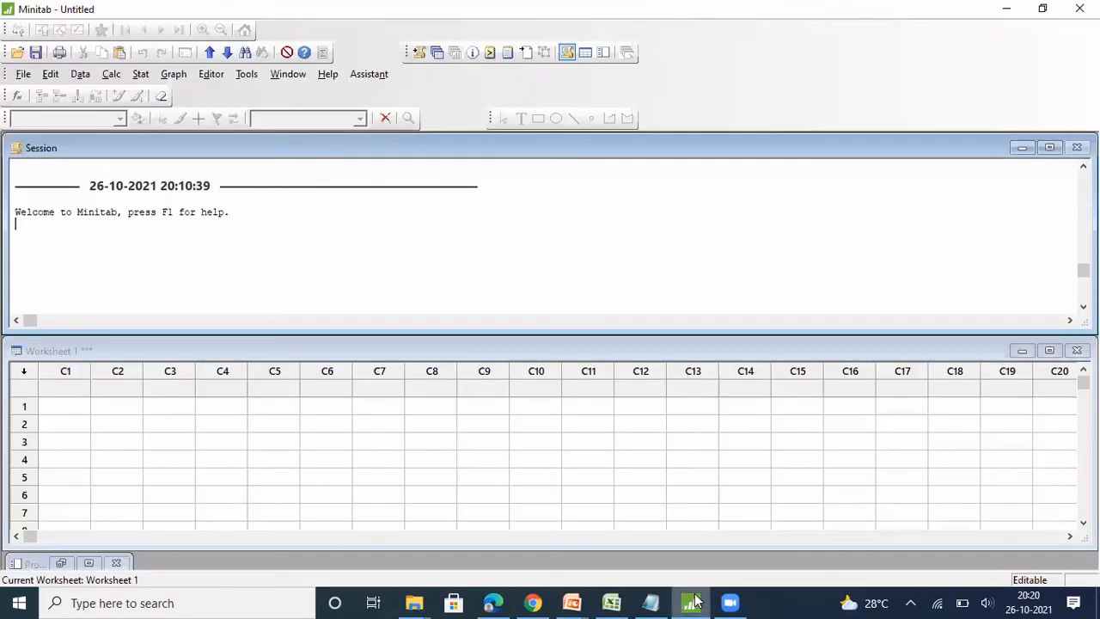
click(61, 384)
key(ctrl+v)
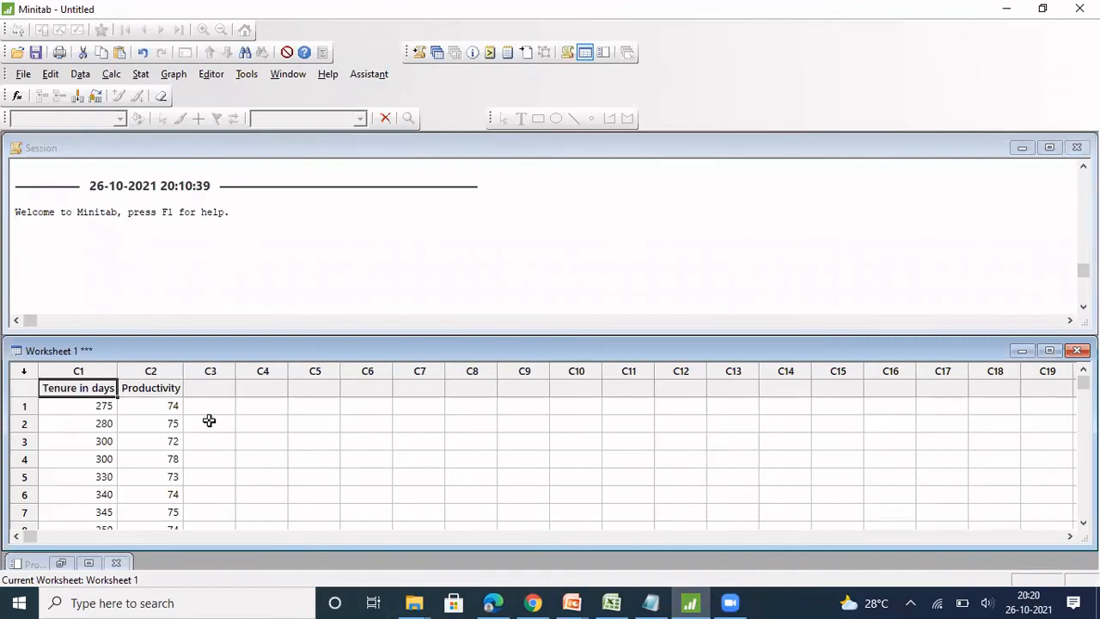
Create a simple scatterplot with Productivity as the Y variable and Tenure in days as the X variable.
click(176, 76)
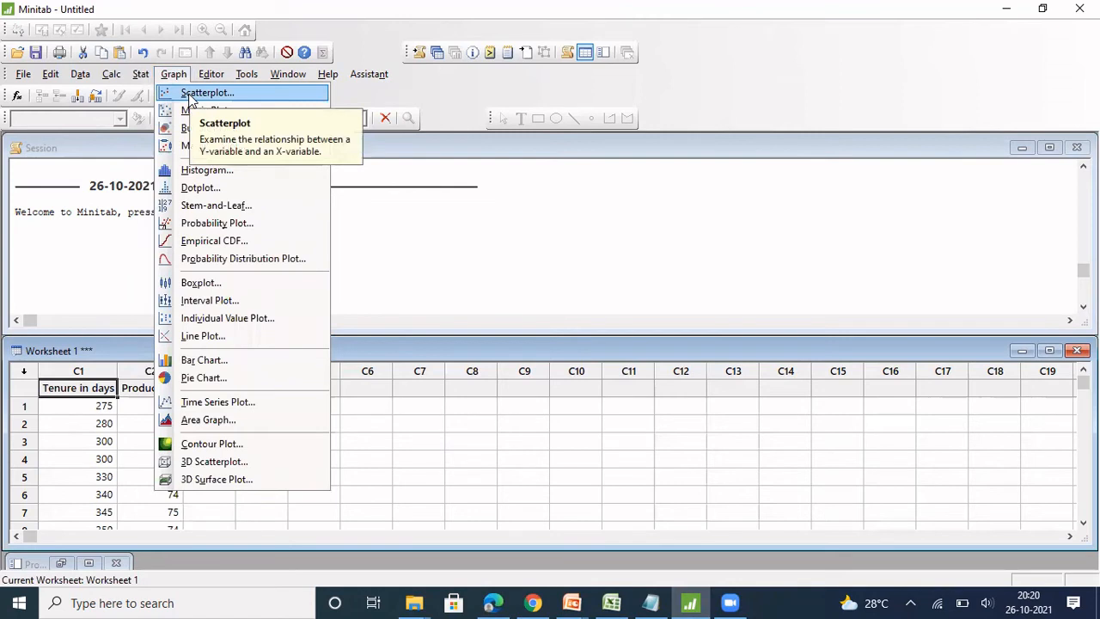
click(190, 94)
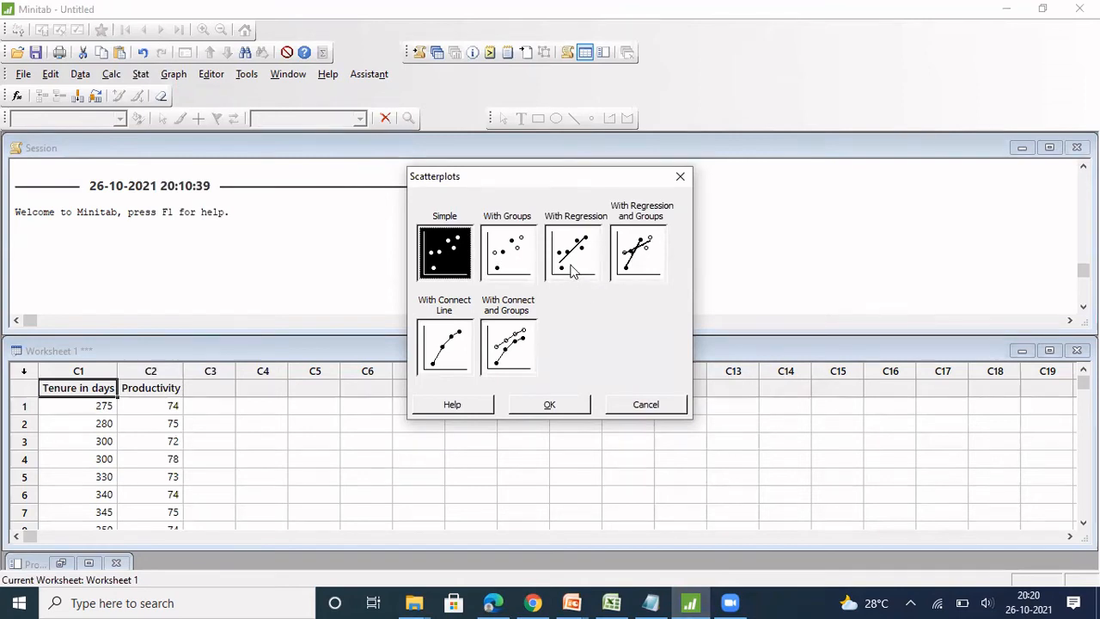
click(571, 268)
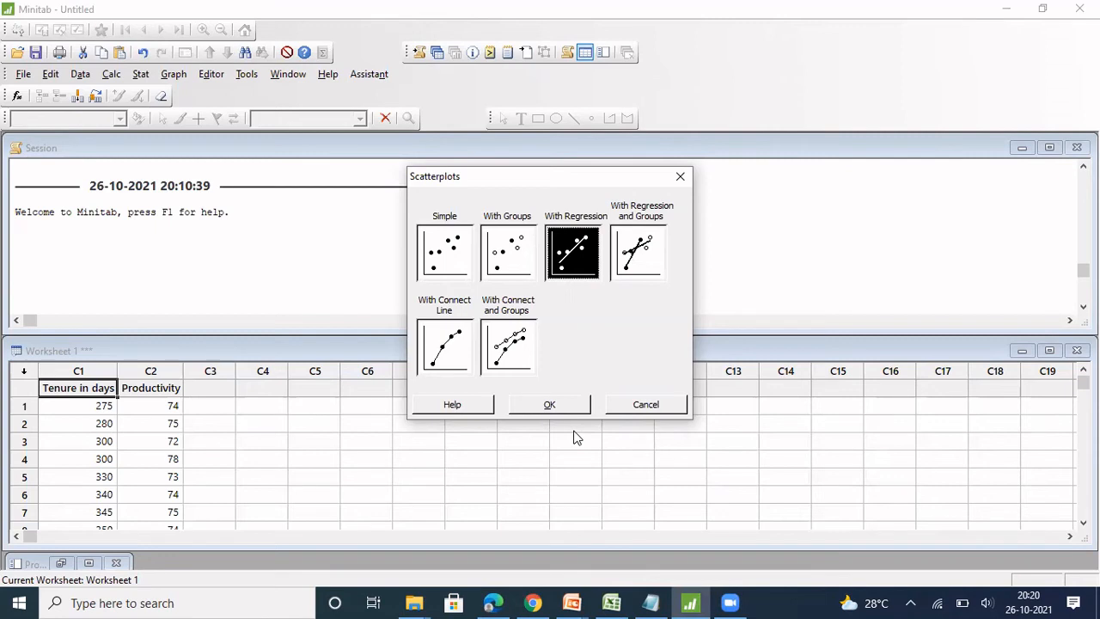
click(455, 249)
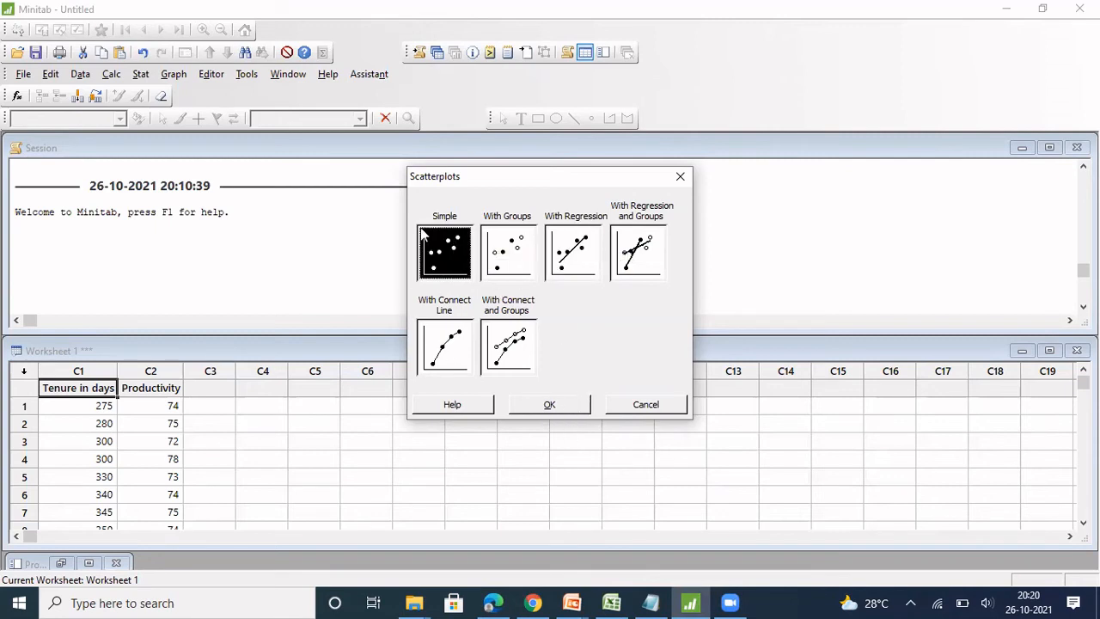
click(578, 413)
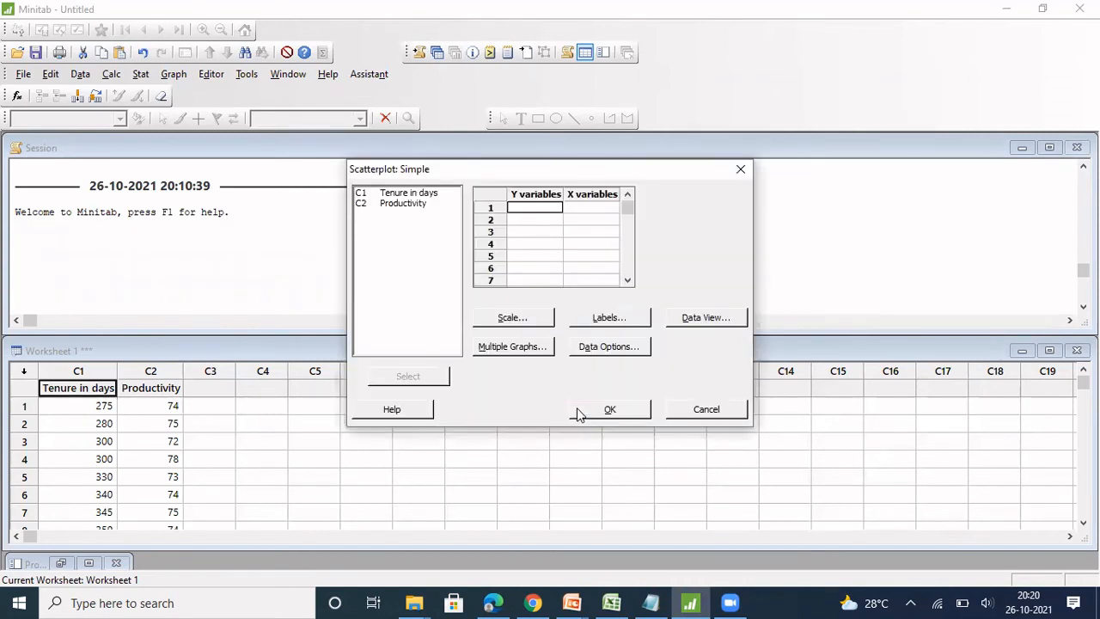
click(527, 209)
double_click(409, 204)
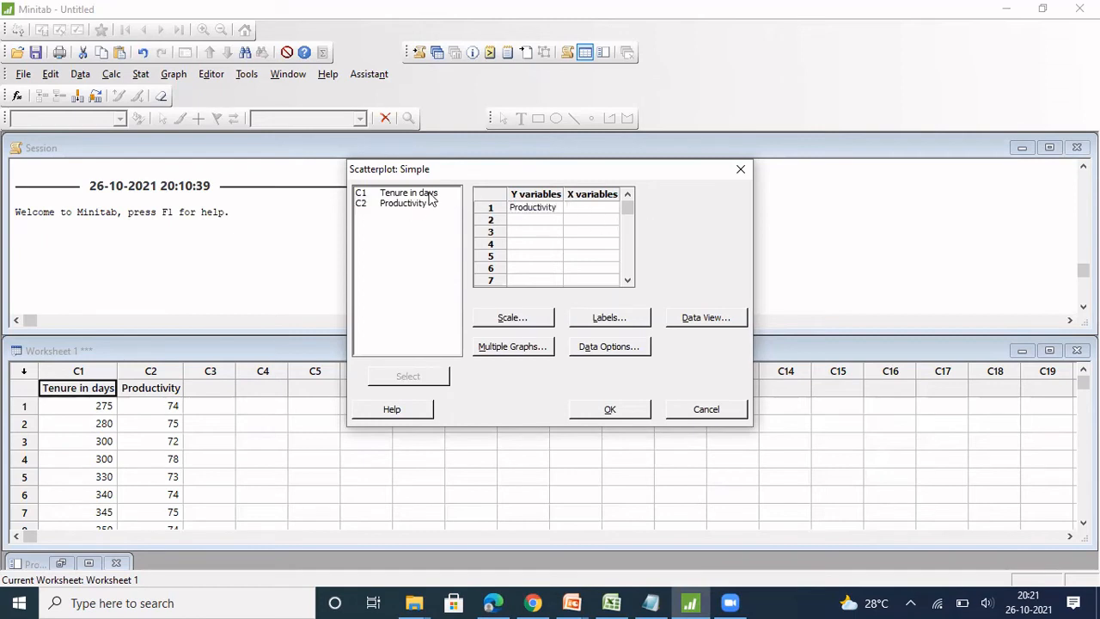
double_click(430, 198)
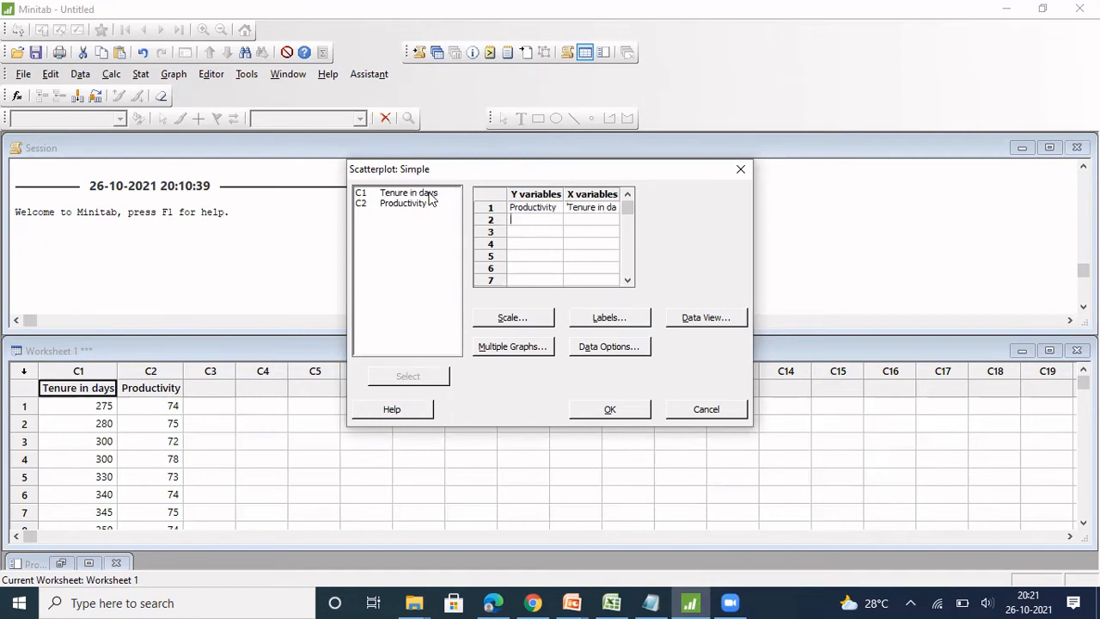
click(610, 414)
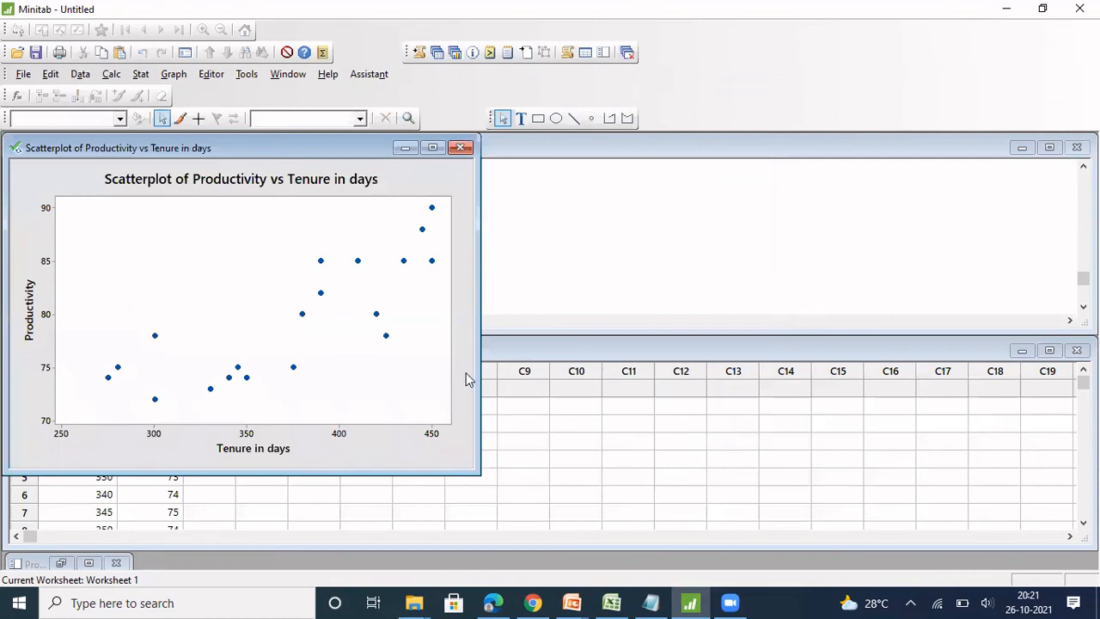
Copy the Minitab scatterplot and paste it into Excel's Correlation sheet at cell H22, beside the existing chart.
click(465, 372)
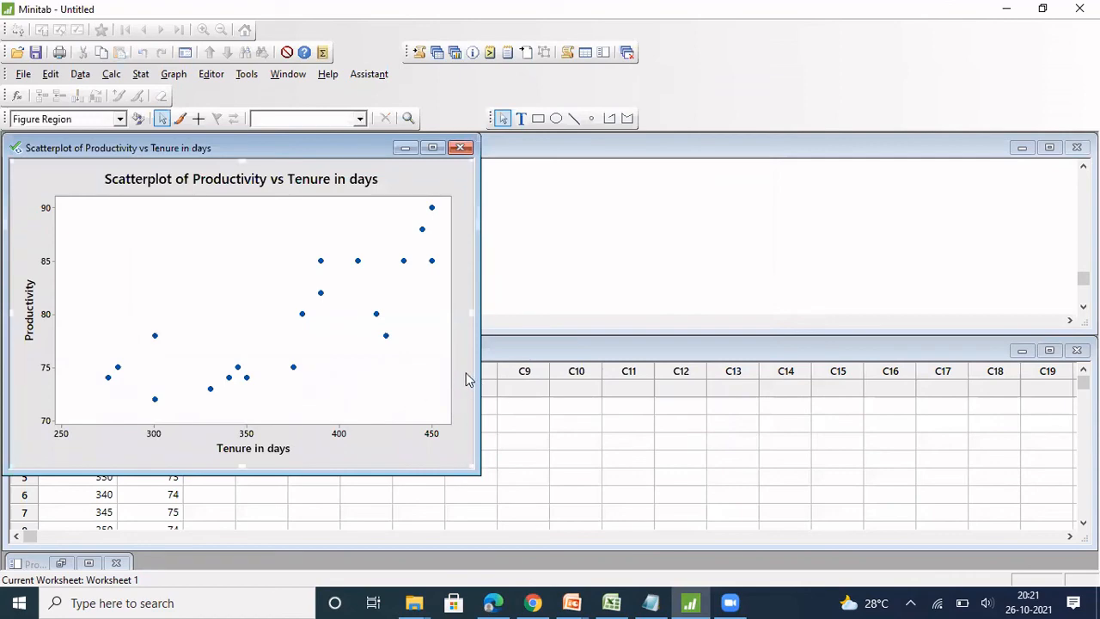
key(alt+Tab)
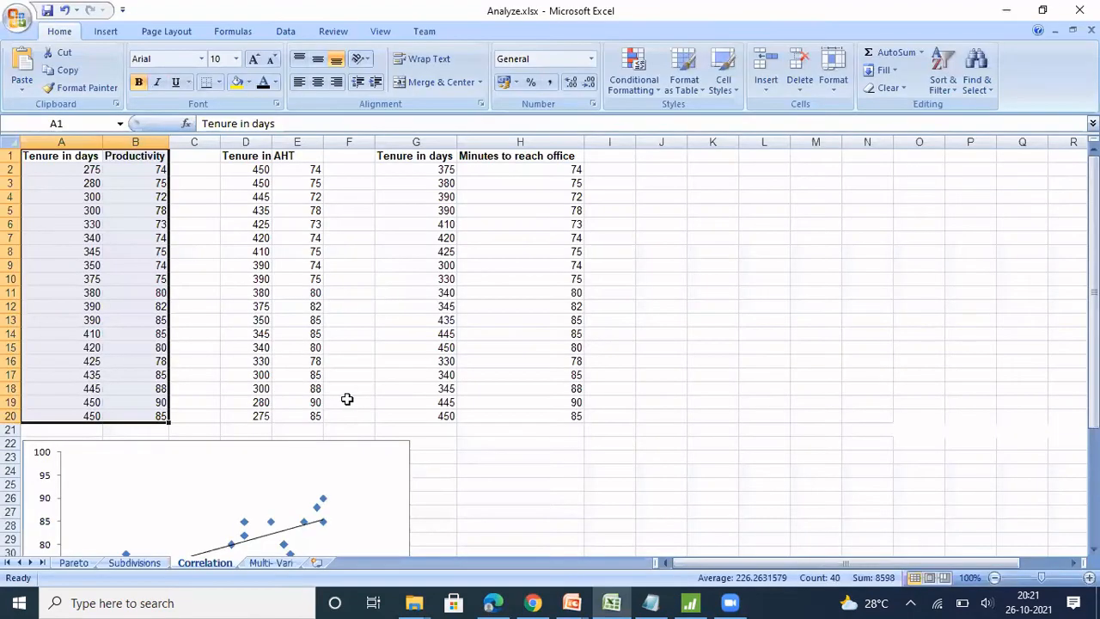
click(467, 496)
key(Up)
key(Up)
key(Up)
key(Up)
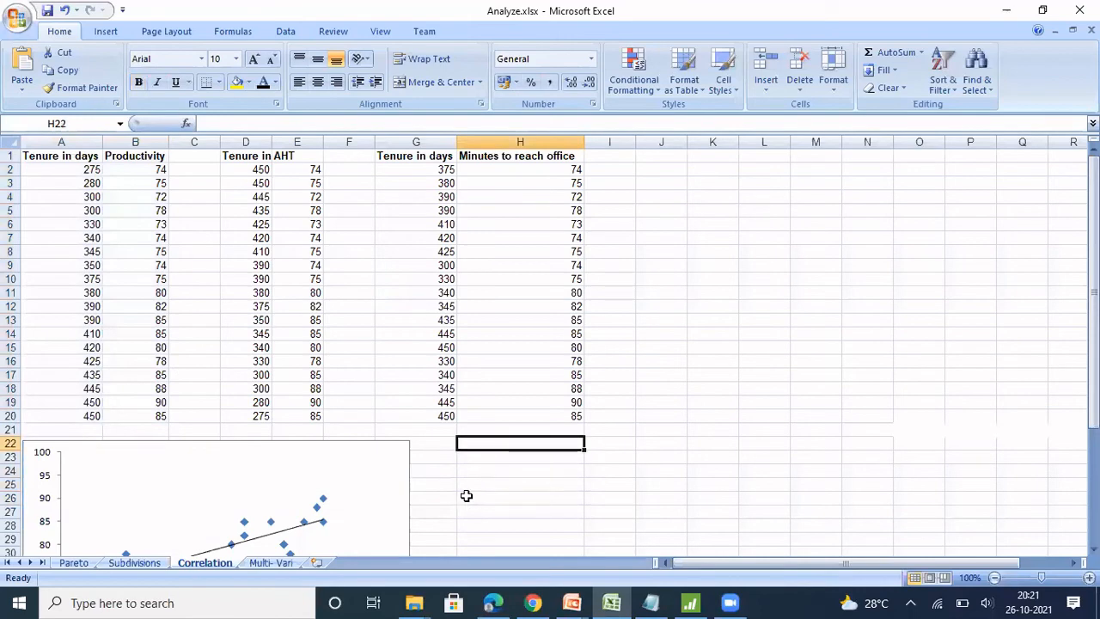
key(ctrl+v)
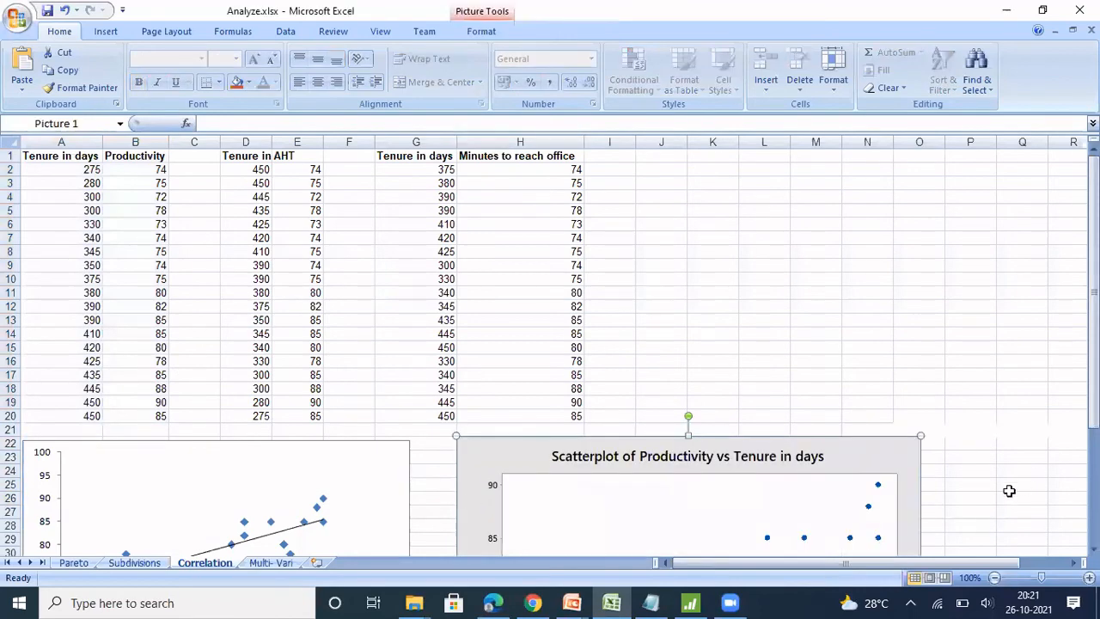
click(1009, 495)
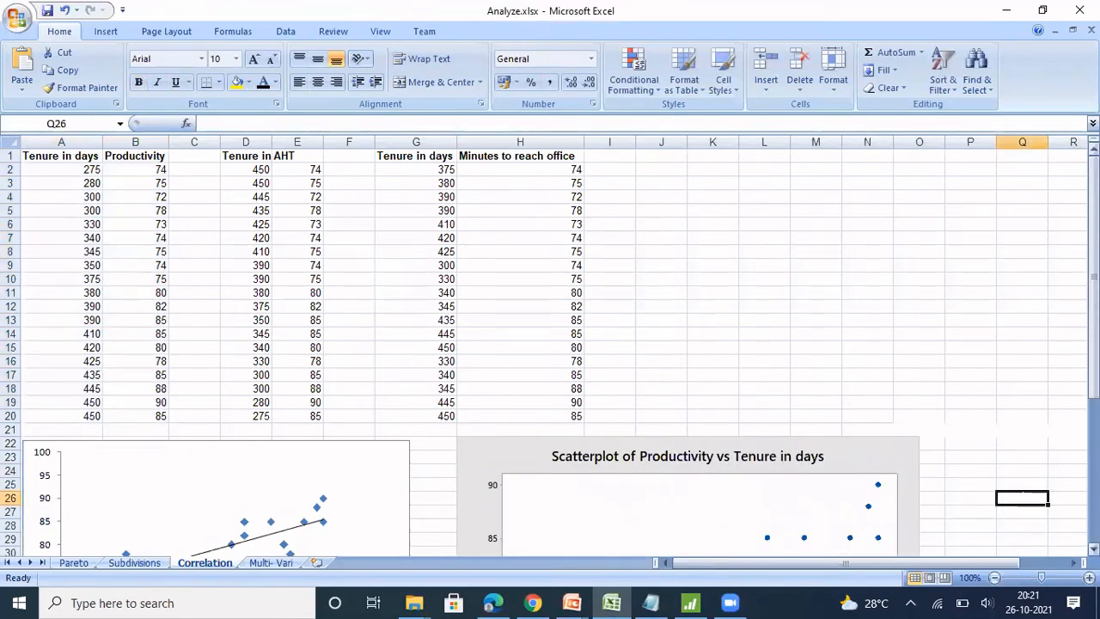
Enlarge the Excel scatter chart from its lower corner until it reaches the edge of the pasted scatterplot near row 42.
scroll(551, 343, down, 4)
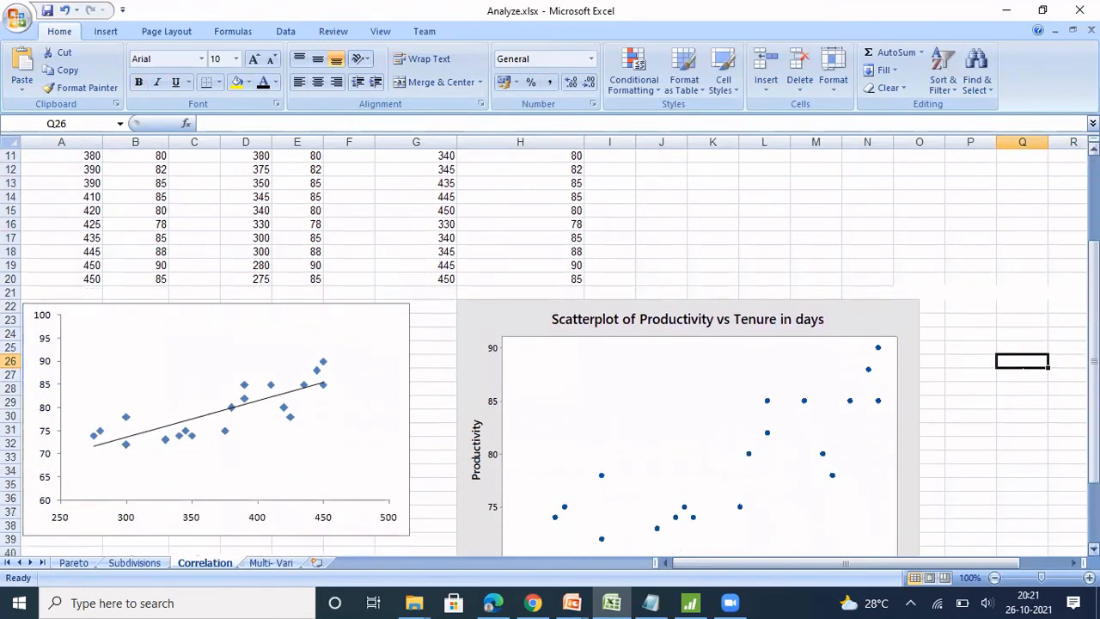
scroll(550, 344, down, 1)
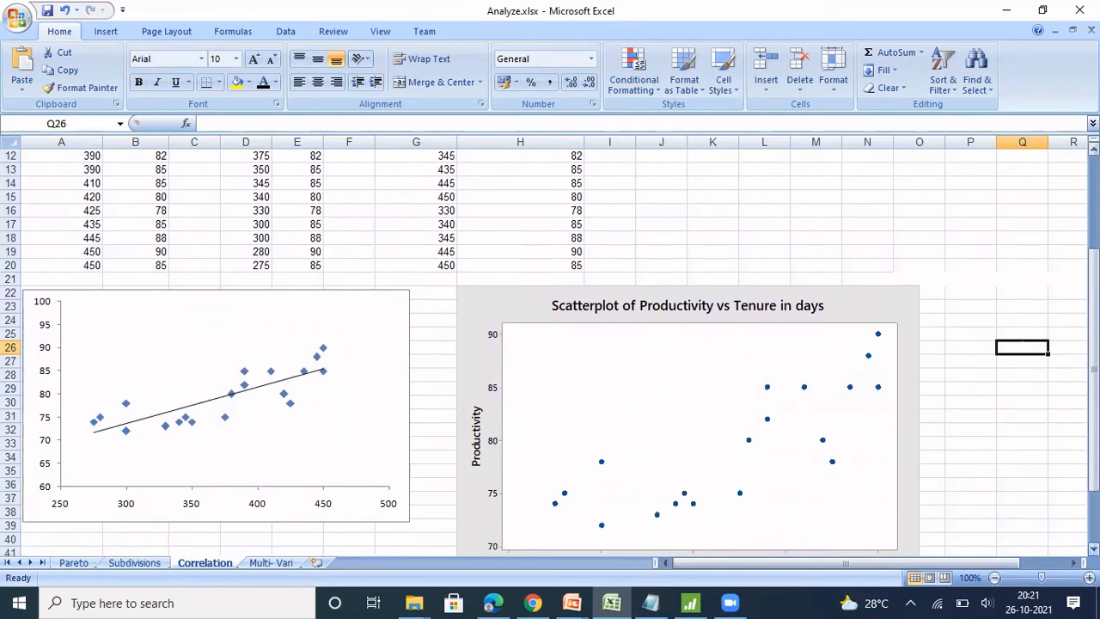
click(1094, 551)
click(1093, 551)
click(1093, 551)
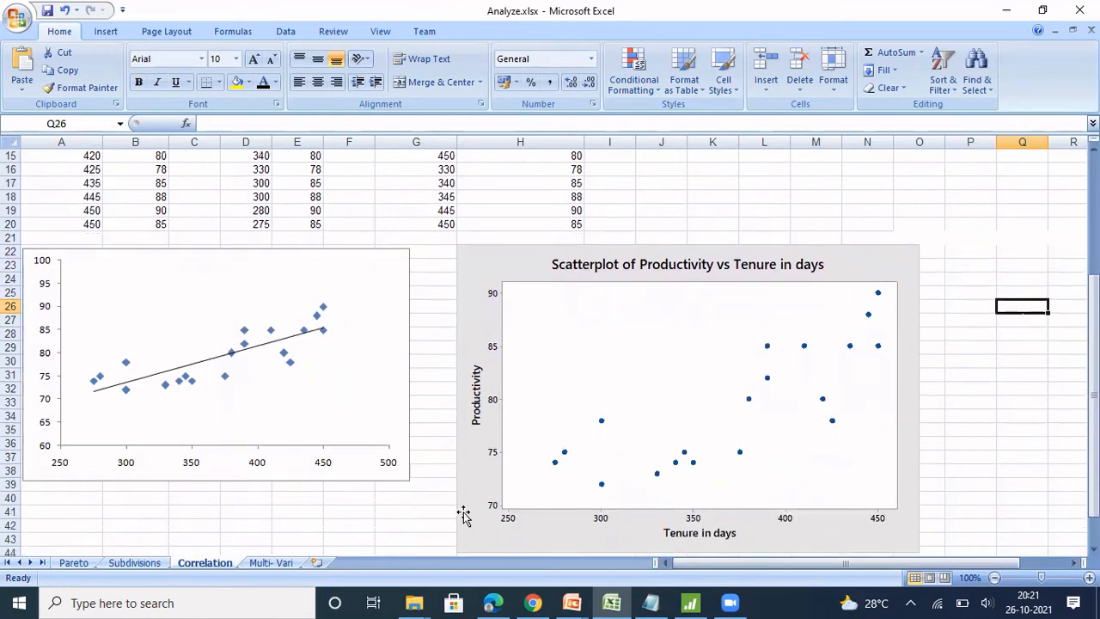
click(402, 482)
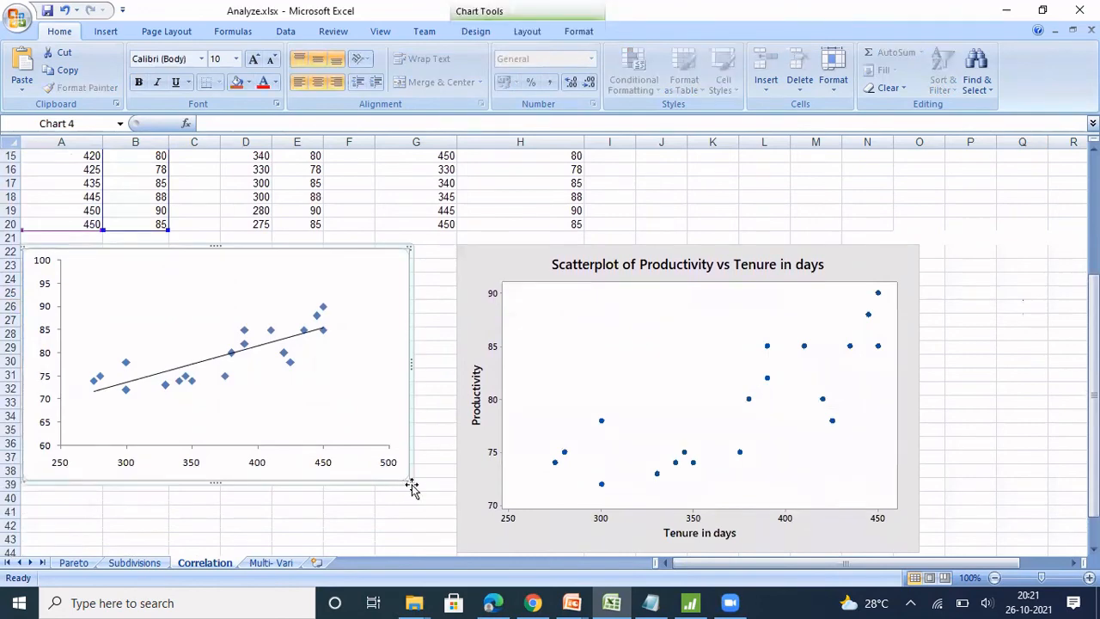
drag(408, 482, 457, 525)
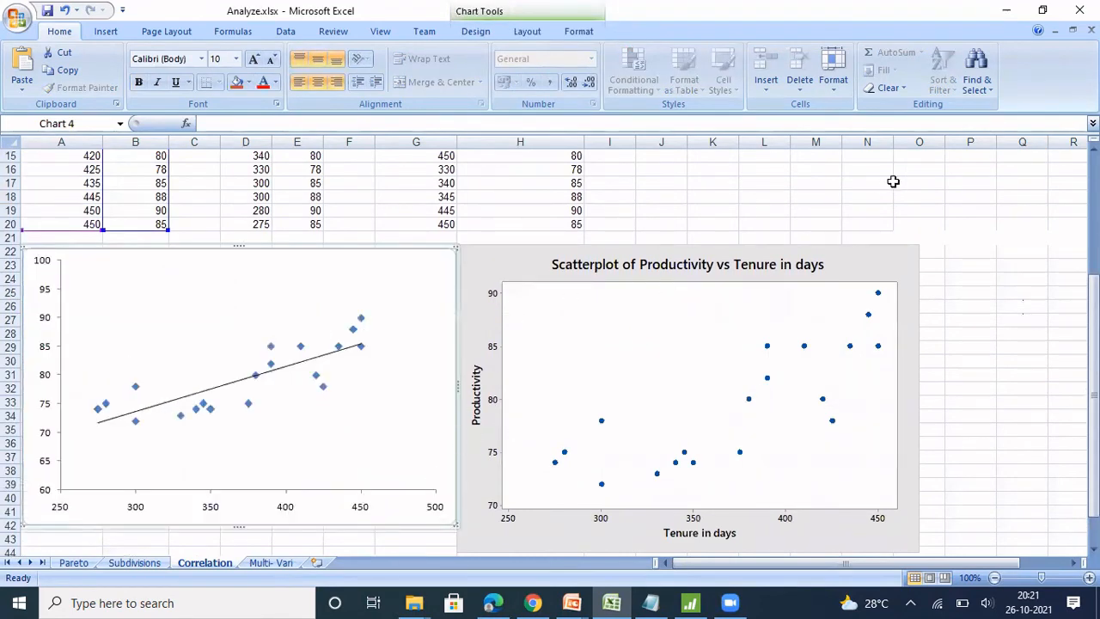
click(849, 209)
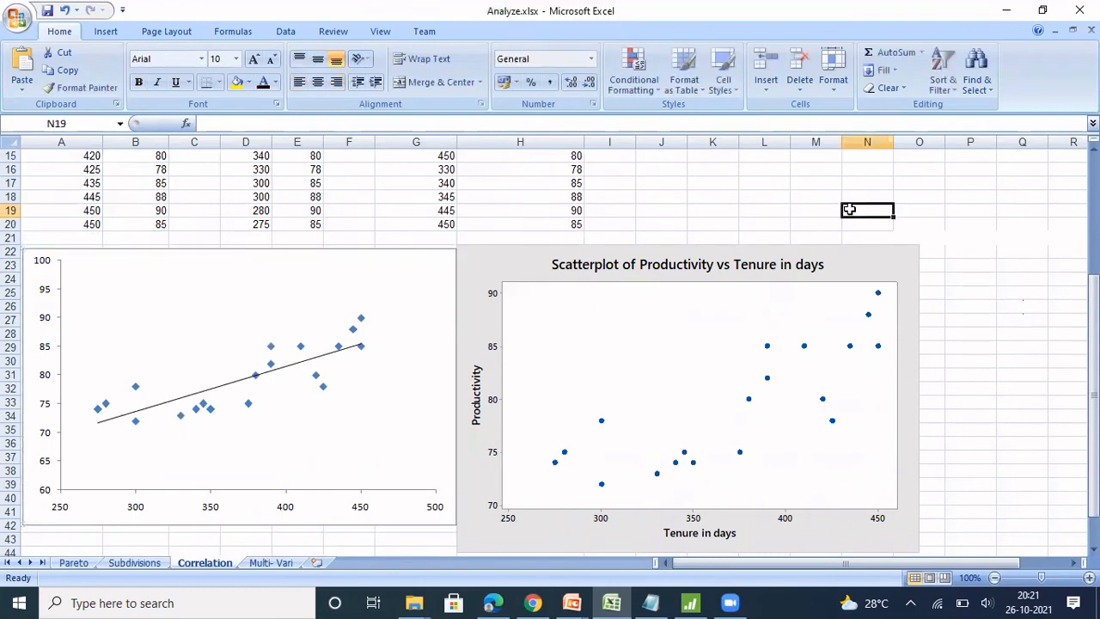
Return to the start of the Correlation sheet and select the first tenure value in cell A2.
click(721, 208)
key(Left)
key(Left)
key(Left)
key(Left)
key(Left)
key(Left)
key(Left)
key(Left)
key(Left)
key(Left)
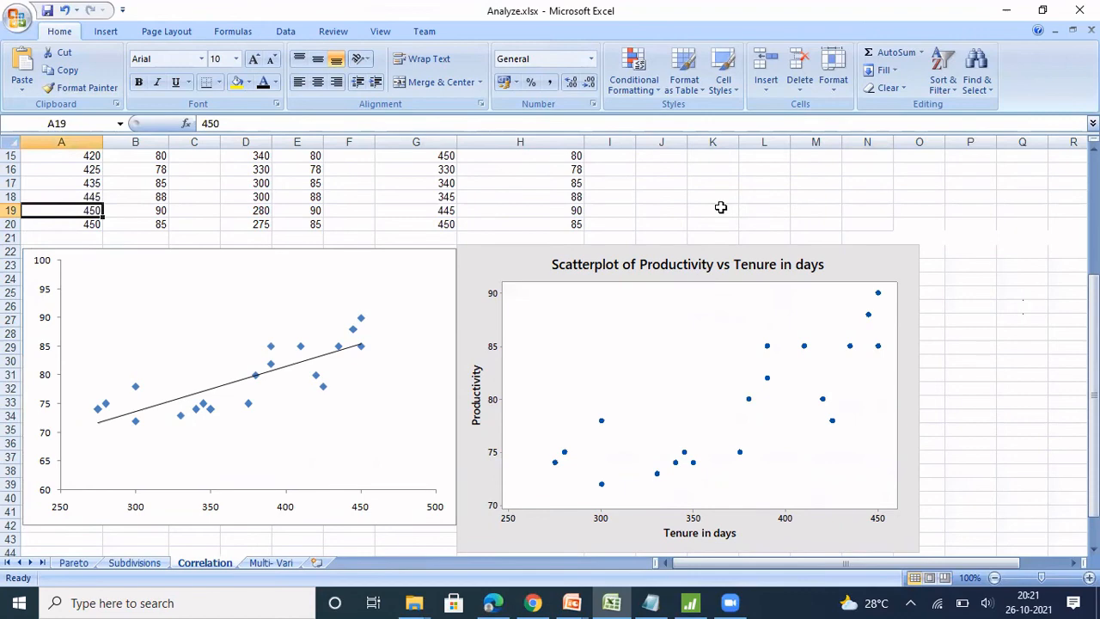
key(ctrl+Home)
key(Down)
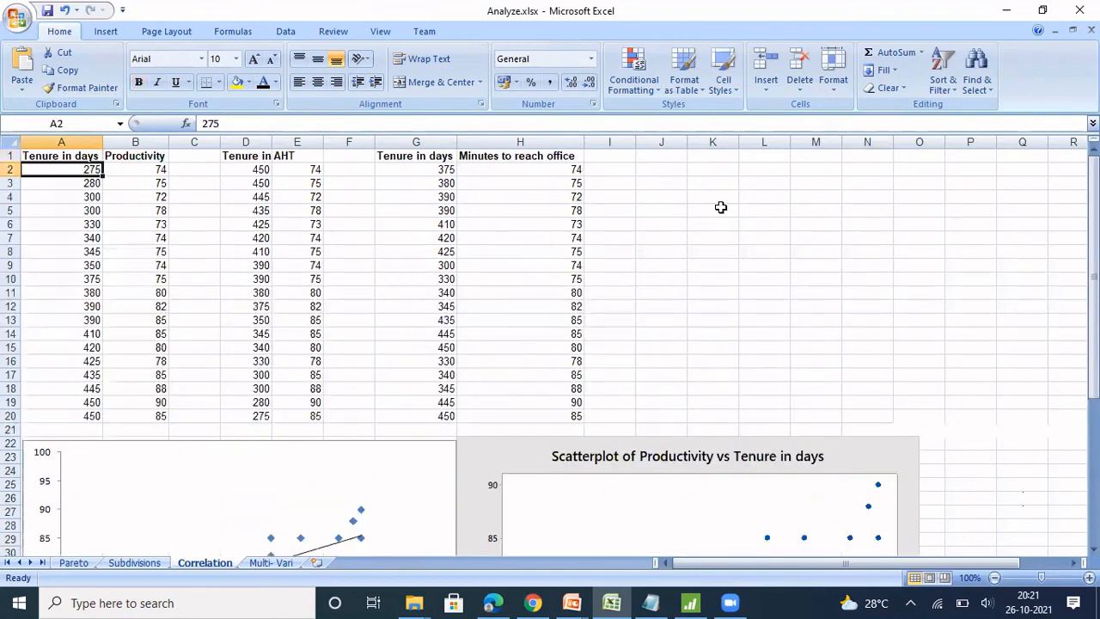
Insert a markers-only scatter chart of the tenure and AHT values in D2:E20 and place it beside the Minutes to reach office data.
key(Right)
key(Right)
key(Right)
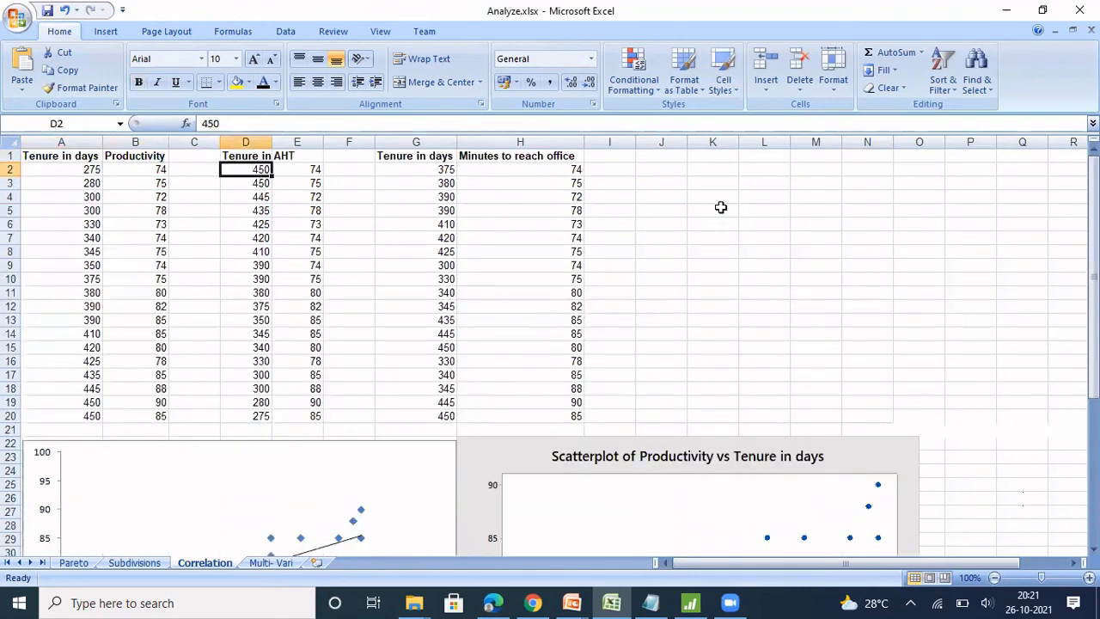
key(shift+Right)
key(ctrl+shift+Down)
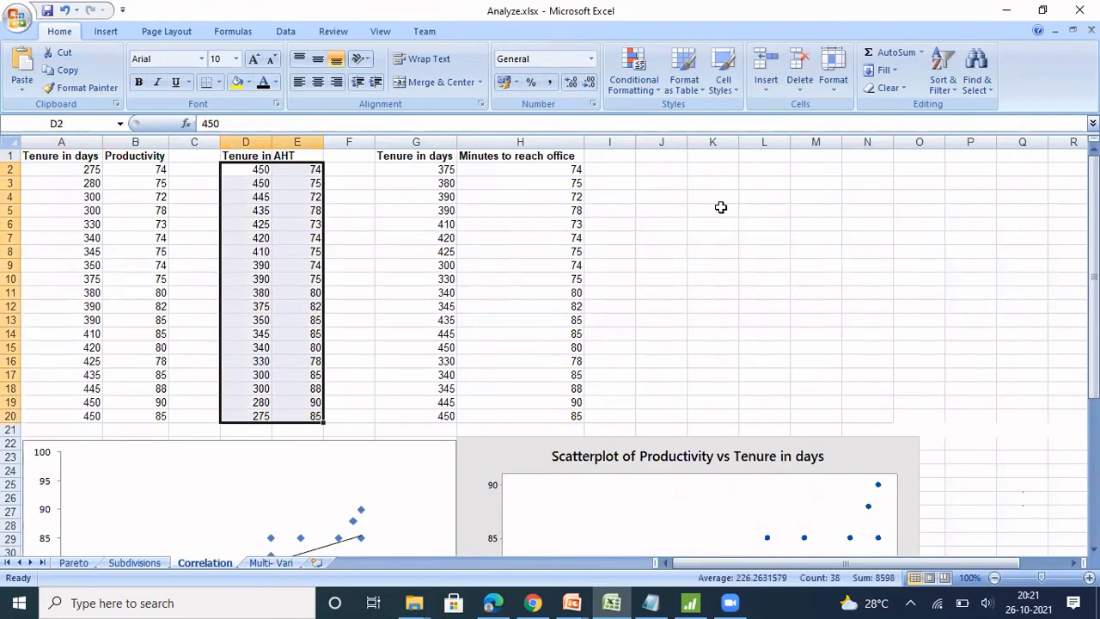
click(104, 33)
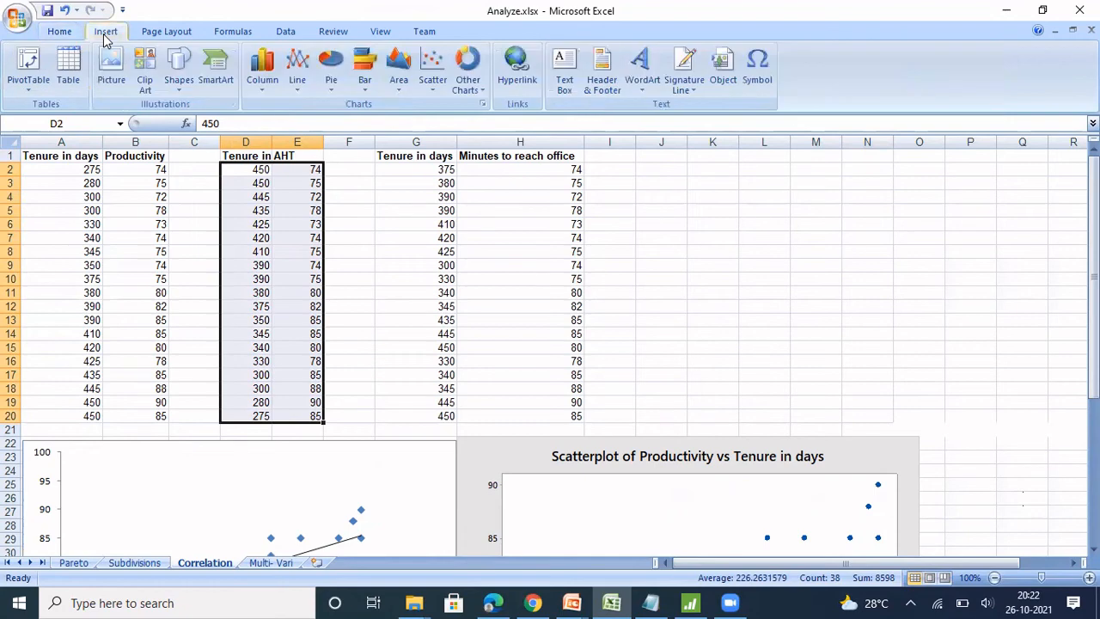
click(433, 86)
click(350, 137)
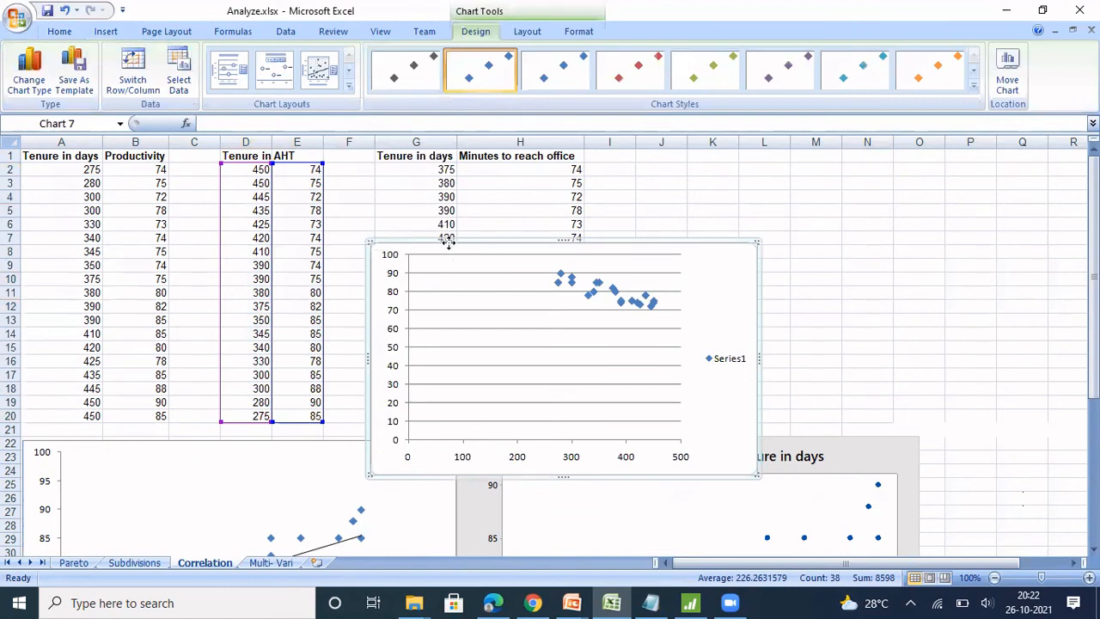
drag(448, 243, 706, 163)
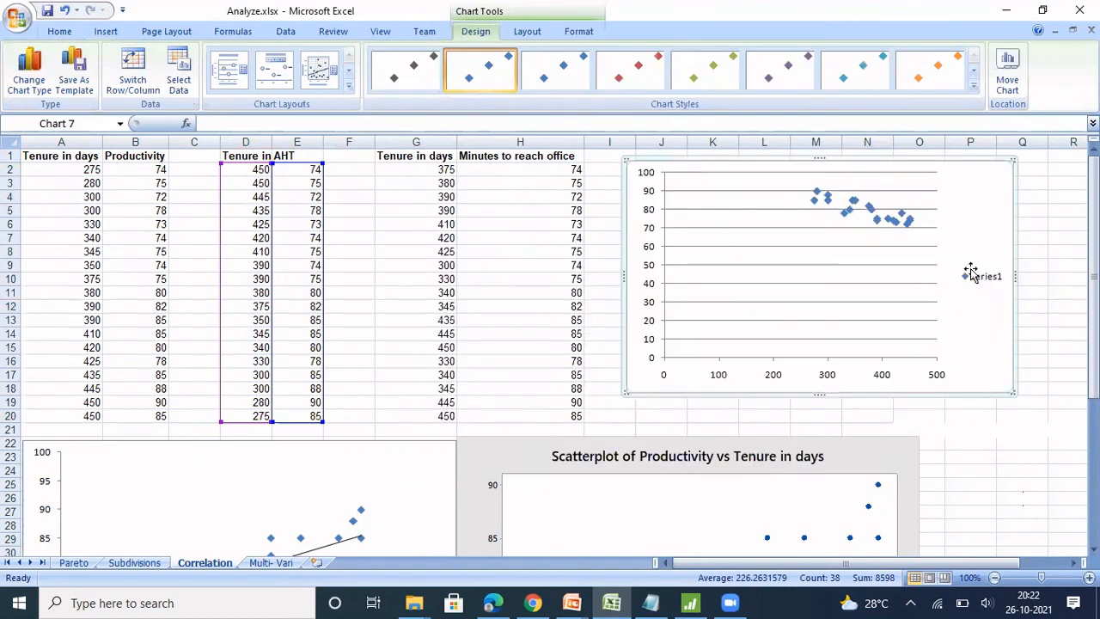
Remove the legend and the horizontal gridlines from the new AHT scatter chart.
click(970, 273)
key(Delete)
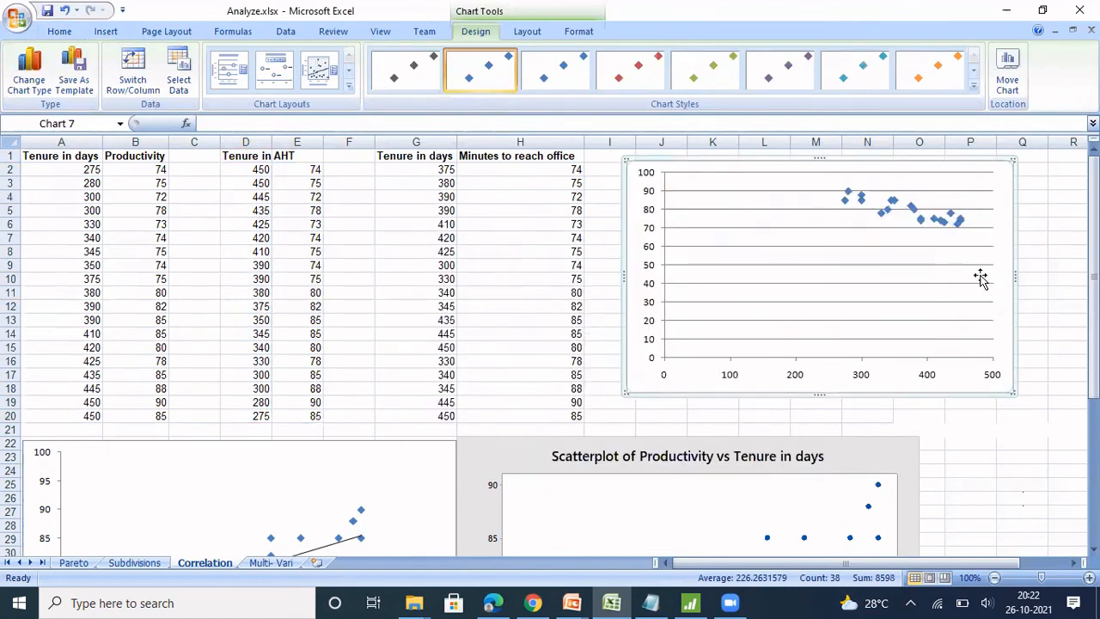
click(980, 247)
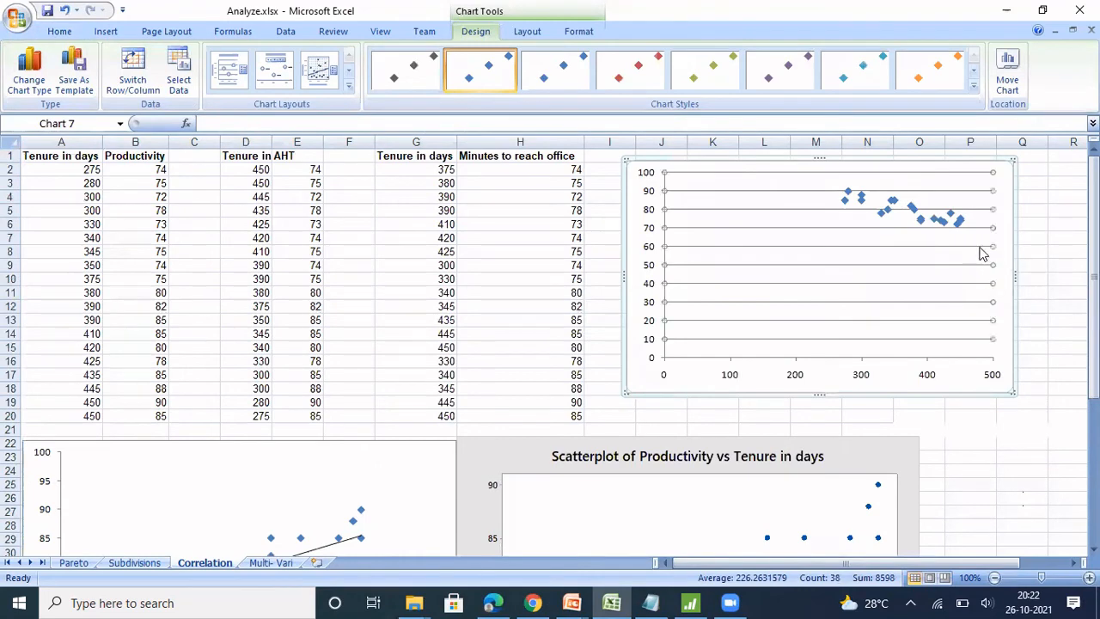
key(Delete)
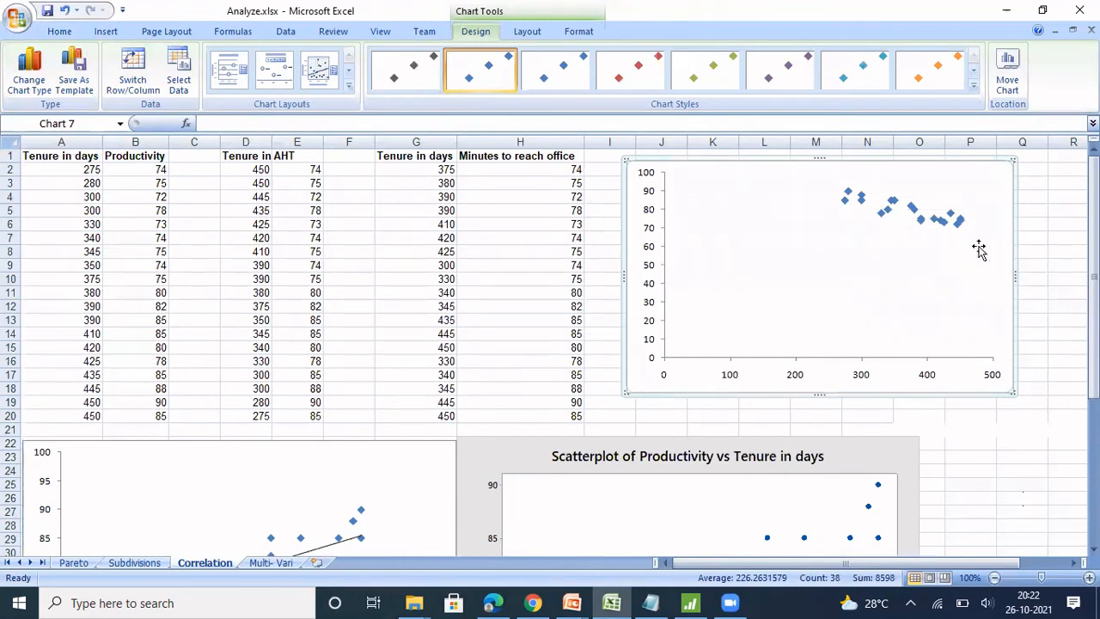
Fix the minimum of the AHT chart's vertical axis at 60.
click(646, 272)
right_click(650, 264)
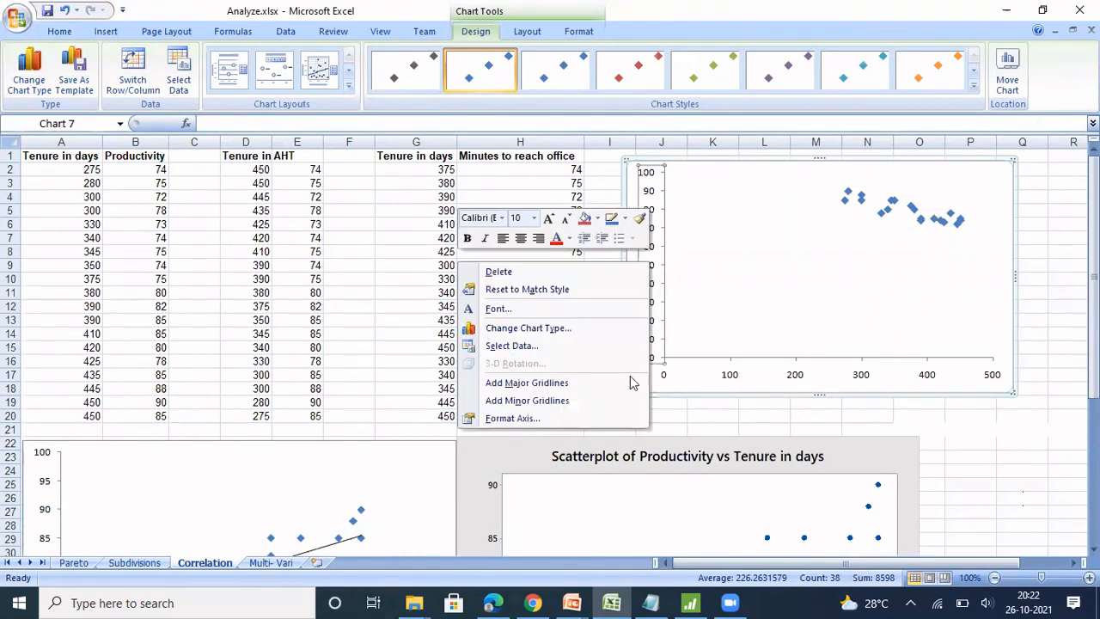
click(545, 419)
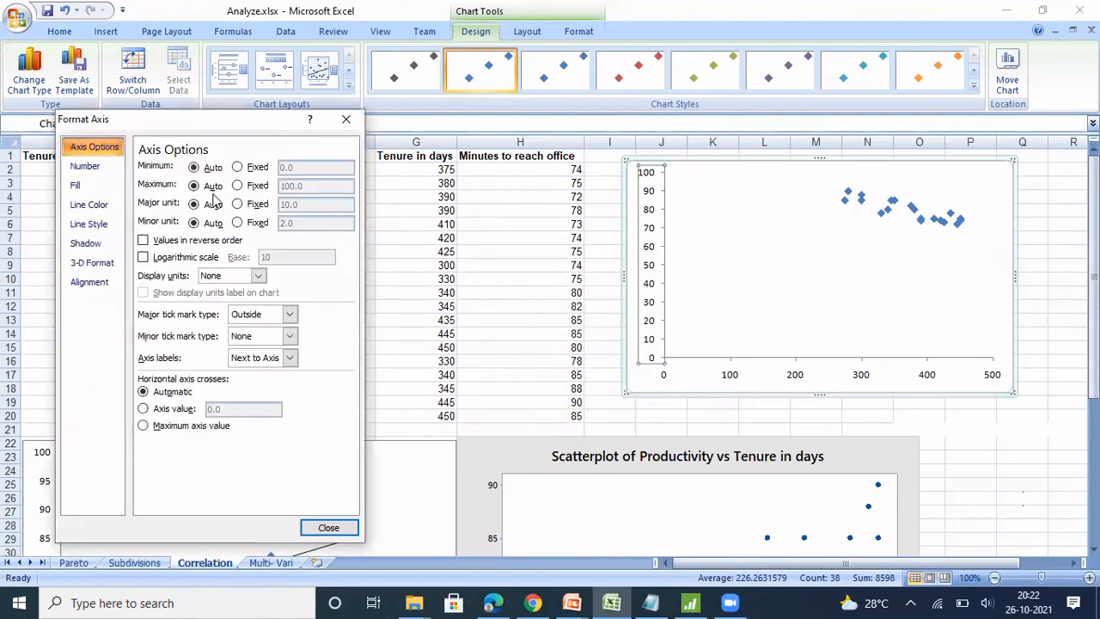
click(237, 167)
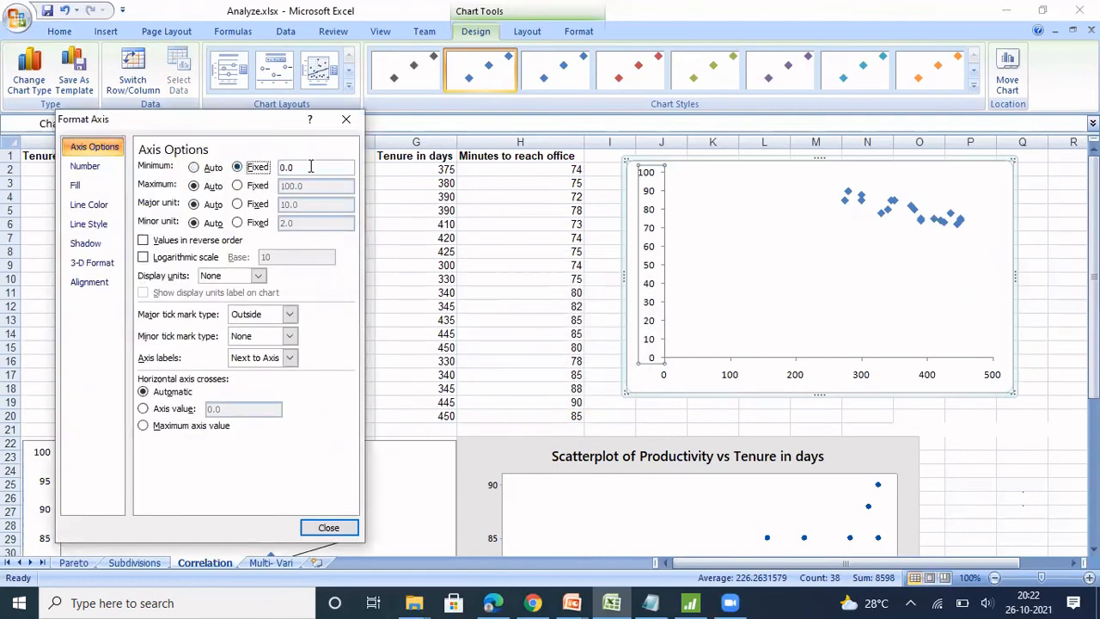
click(311, 167)
double_click(311, 167)
key(BackSpace)
click(328, 528)
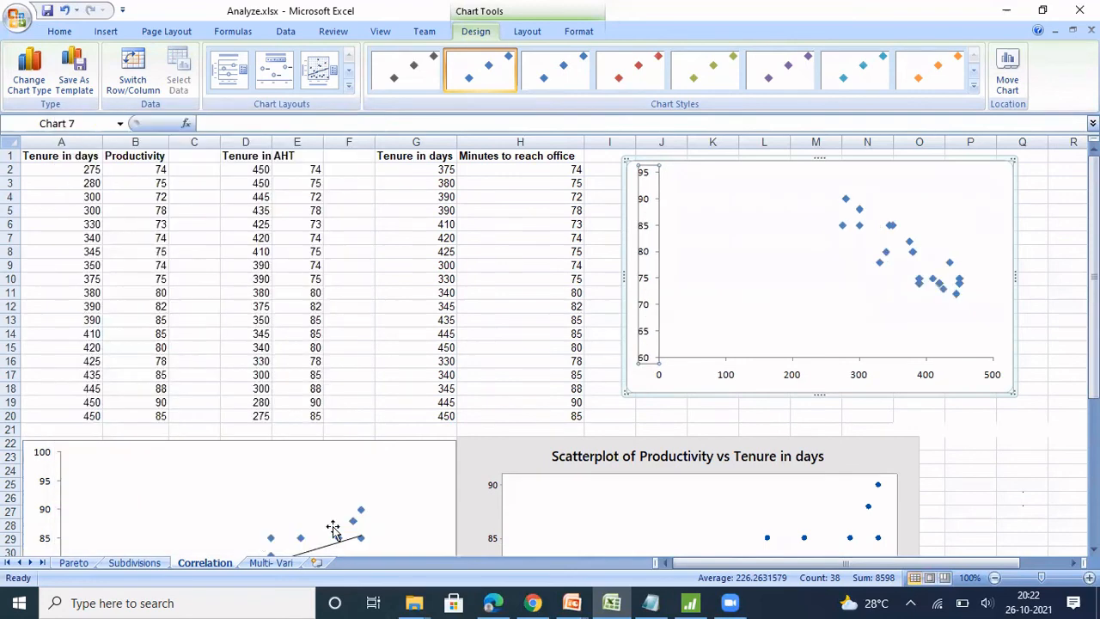
Fix the minimum of the AHT chart's horizontal axis at 250.
click(728, 376)
right_click(728, 379)
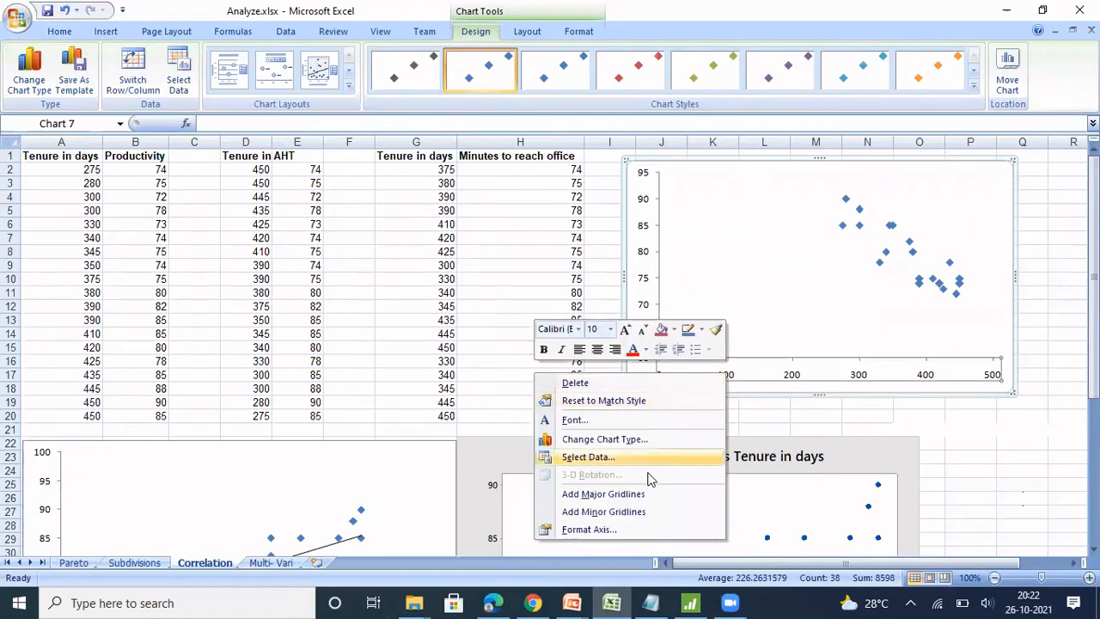
click(632, 533)
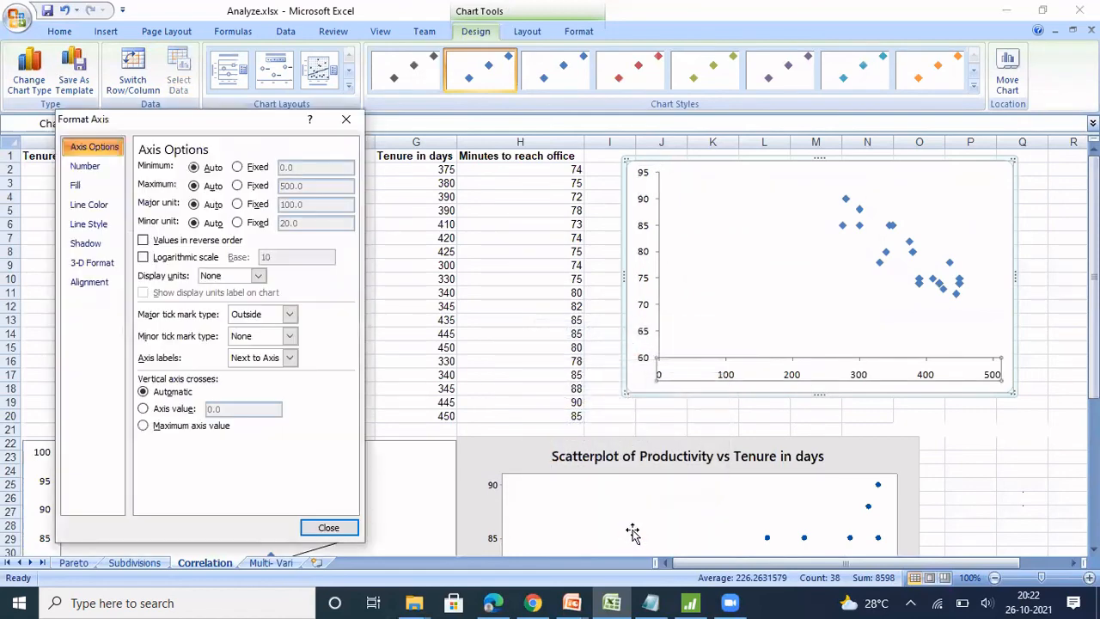
click(238, 168)
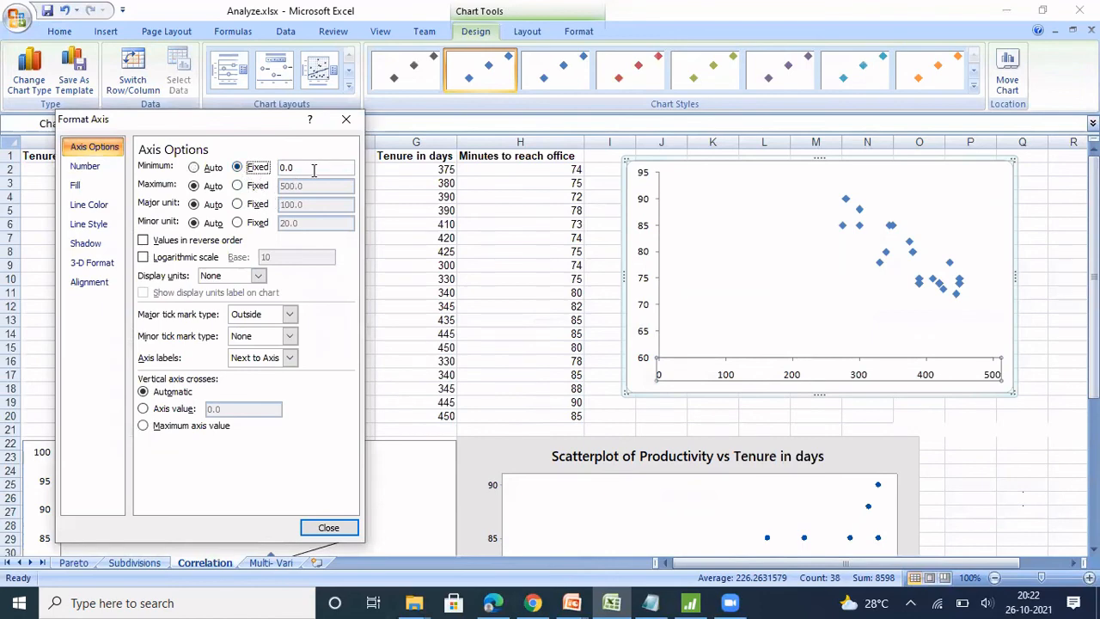
click(313, 170)
click(327, 526)
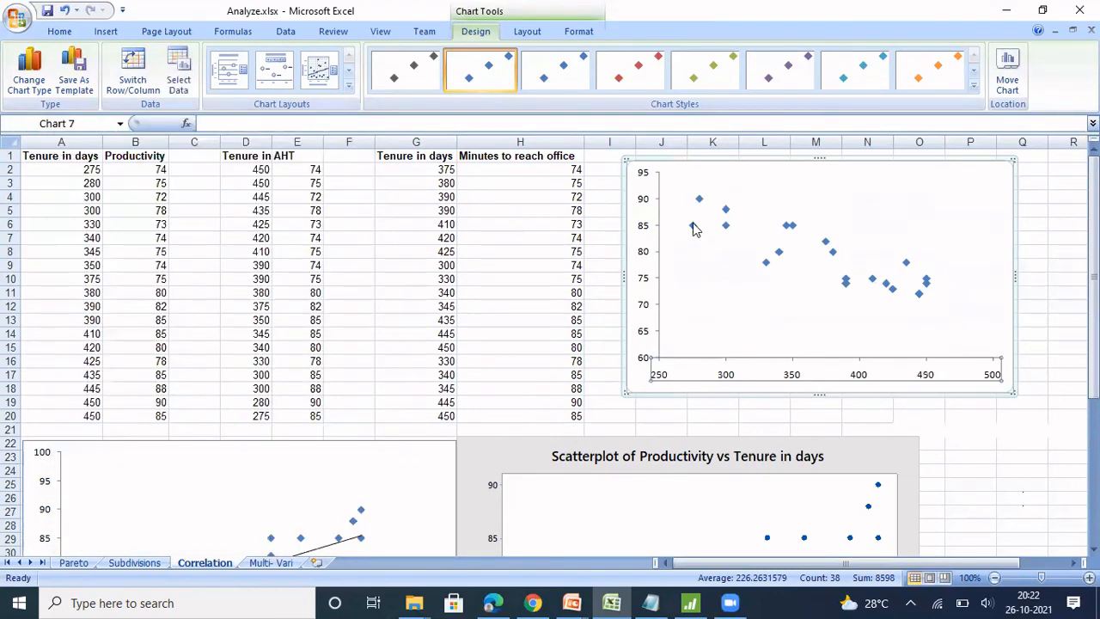
Add a linear trendline to the AHT chart's data points and deselect the chart.
click(695, 228)
right_click(694, 227)
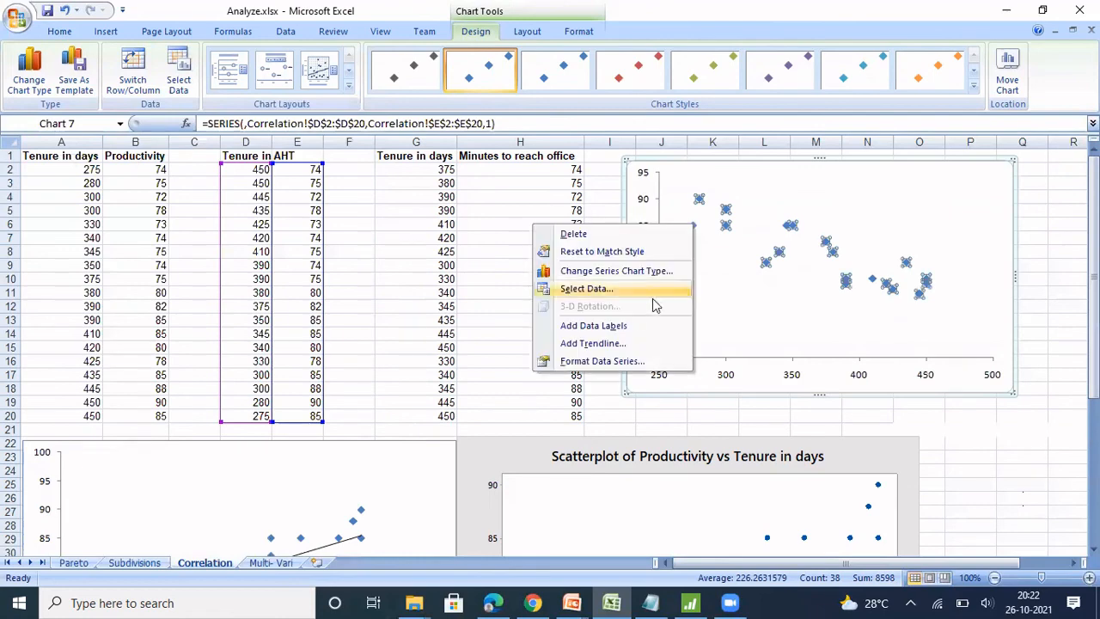
click(613, 344)
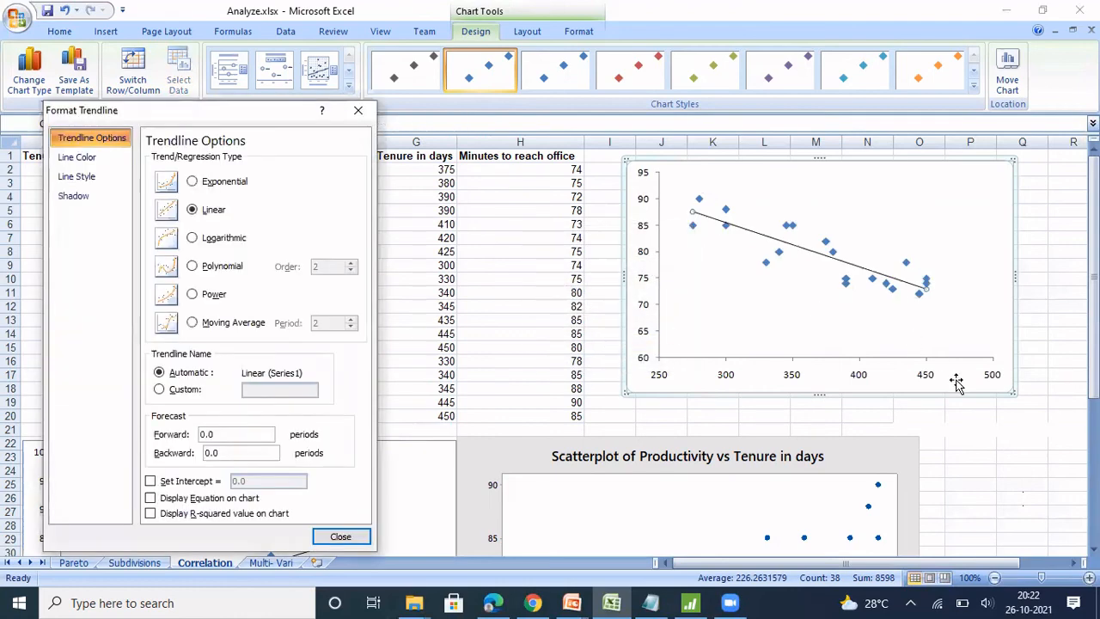
click(358, 110)
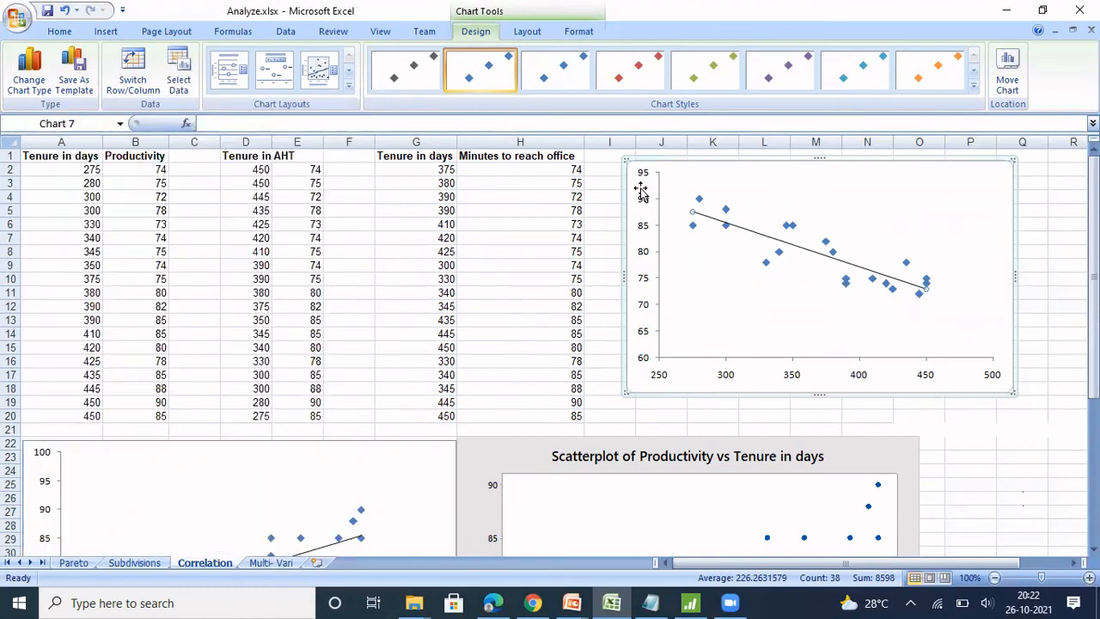
click(608, 403)
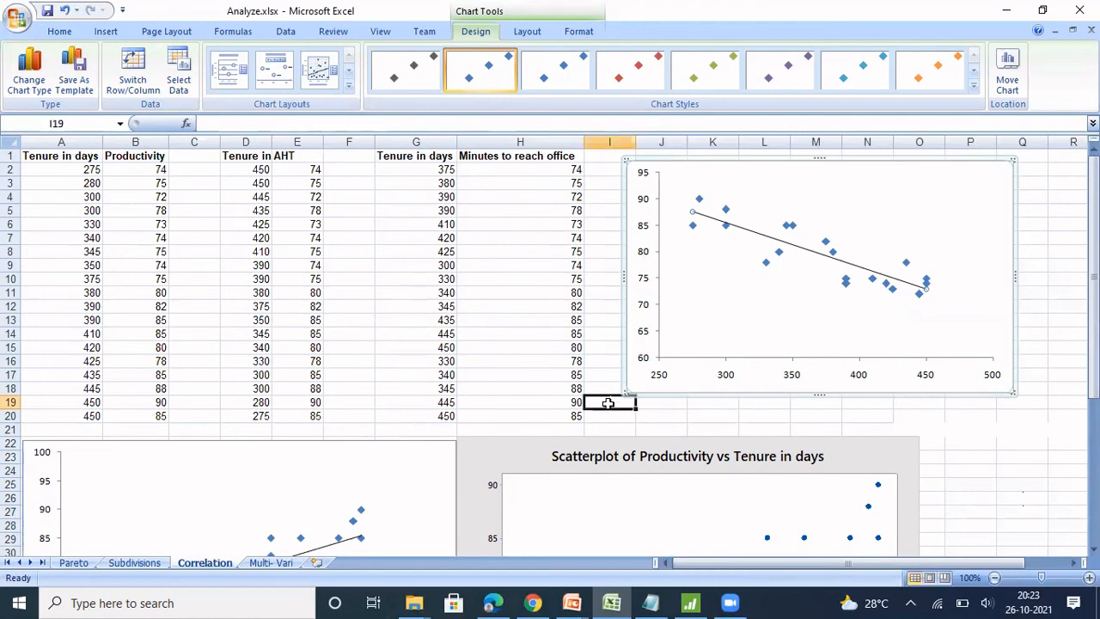
Copy the Tenure in days and AHT columns with headers (D1:E20) and paste them into Minitab's worksheet starting at column C4.
click(245, 159)
key(shift+Right)
key(ctrl+shift+Down)
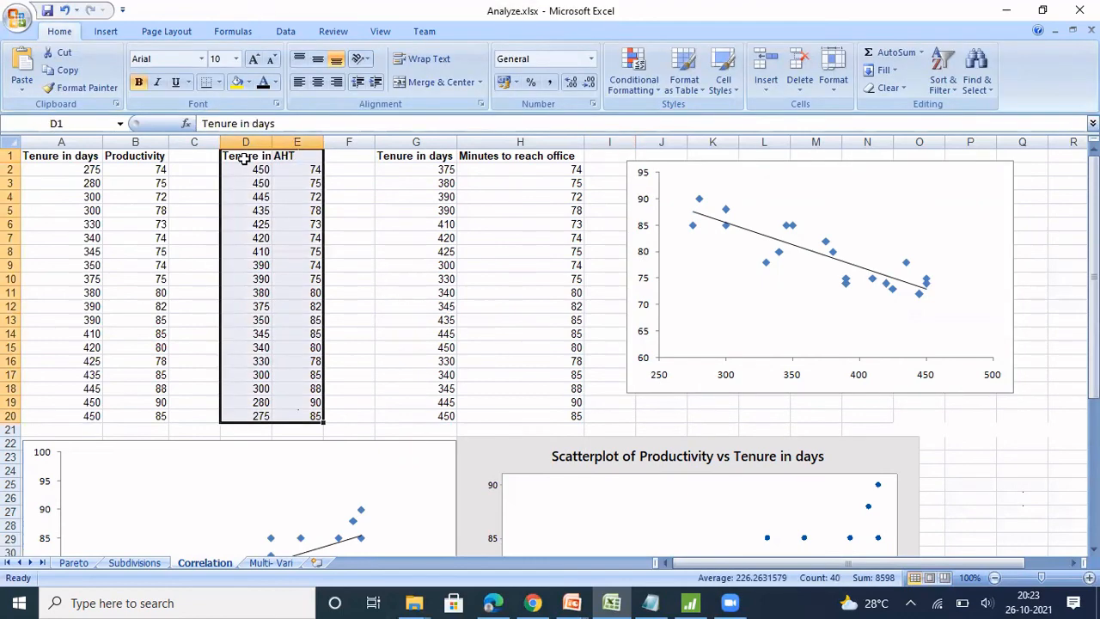
key(ctrl+c)
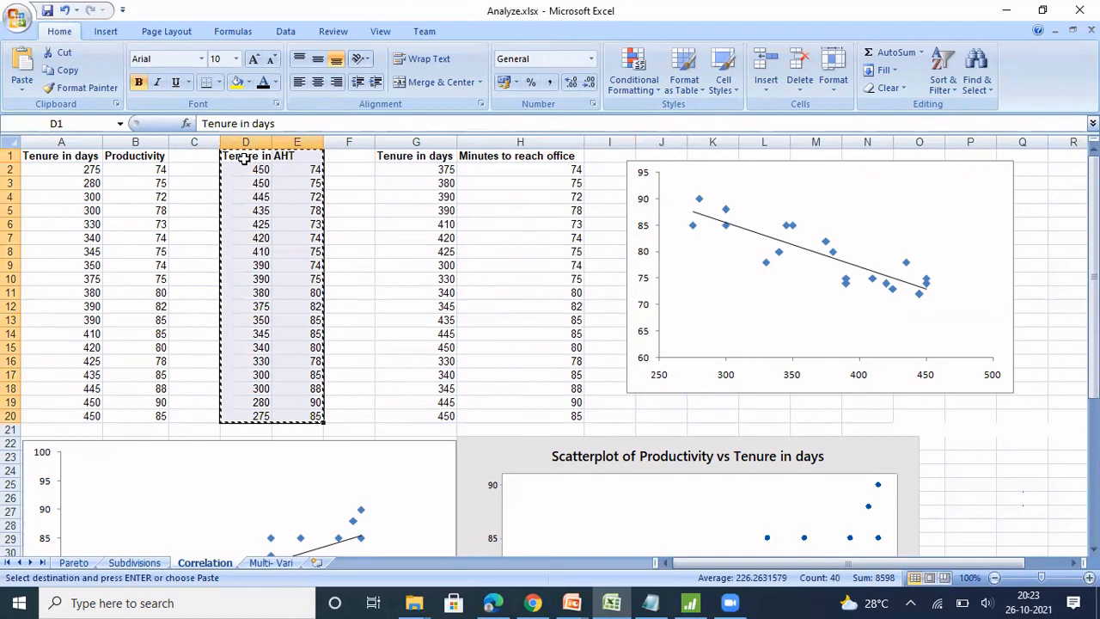
click(692, 602)
click(595, 387)
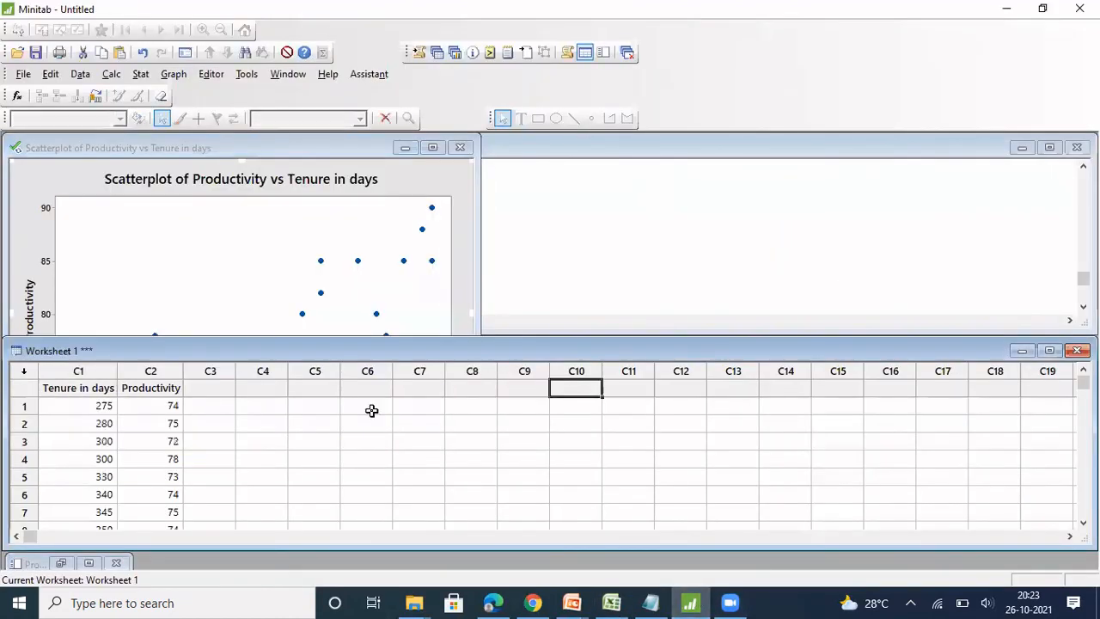
click(258, 386)
key(ctrl+v)
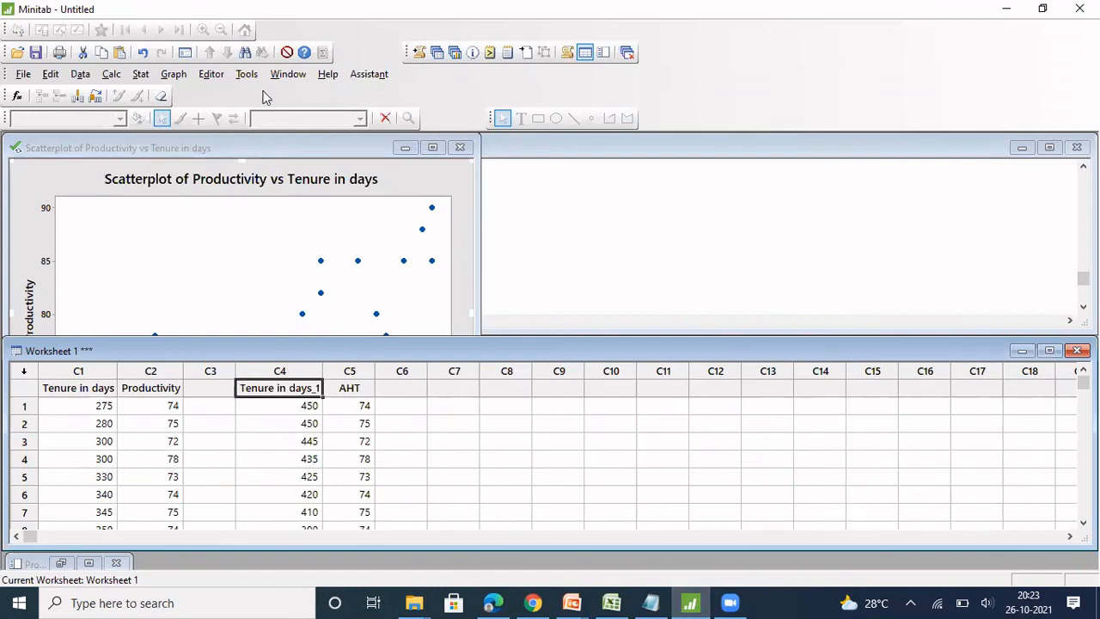
Create a simple scatterplot with AHT as the Y variable and Tenure in days_1 as the X variable.
click(174, 74)
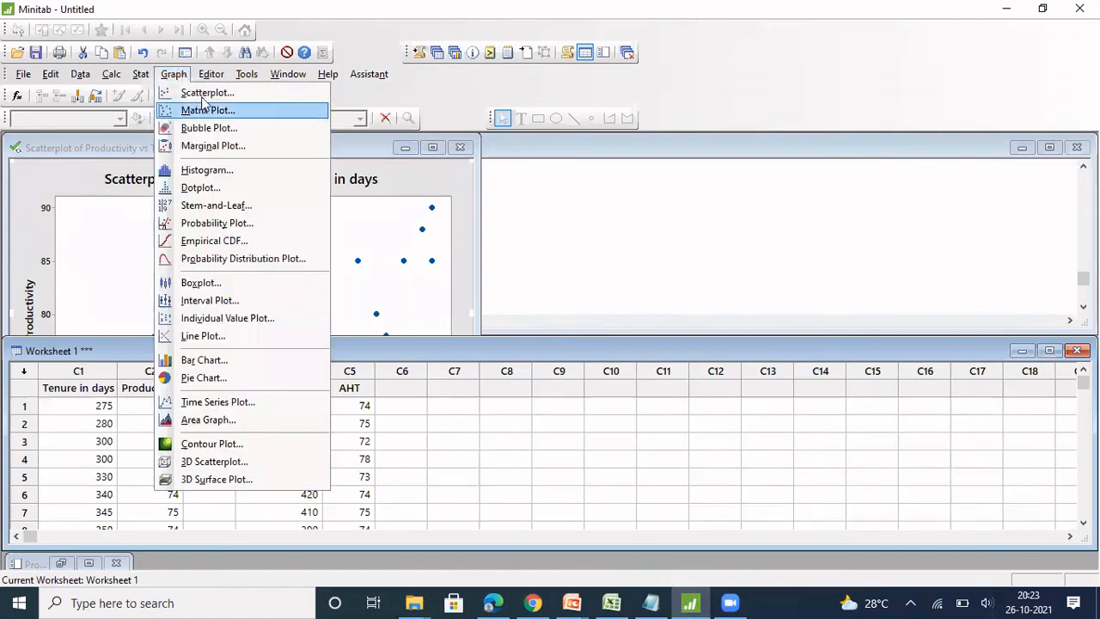
click(206, 93)
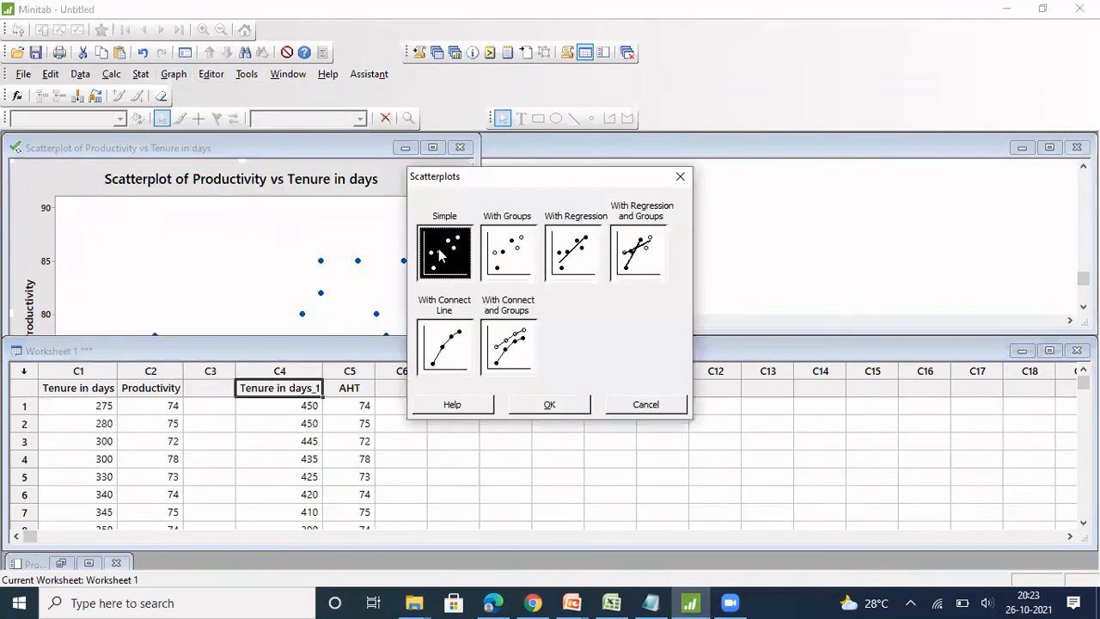
click(570, 408)
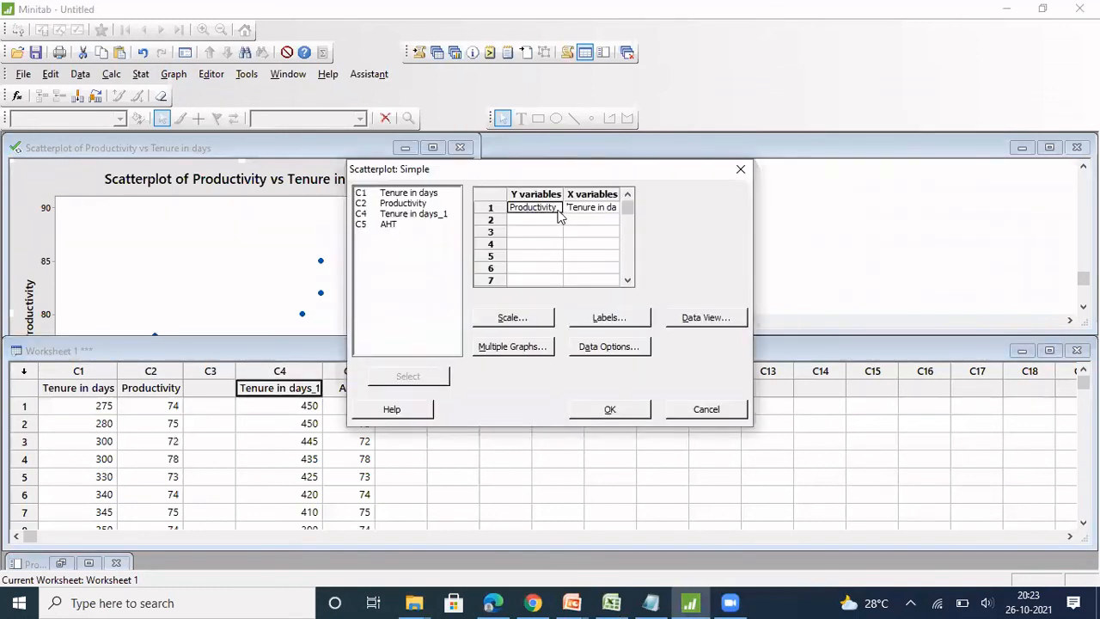
click(559, 209)
double_click(558, 209)
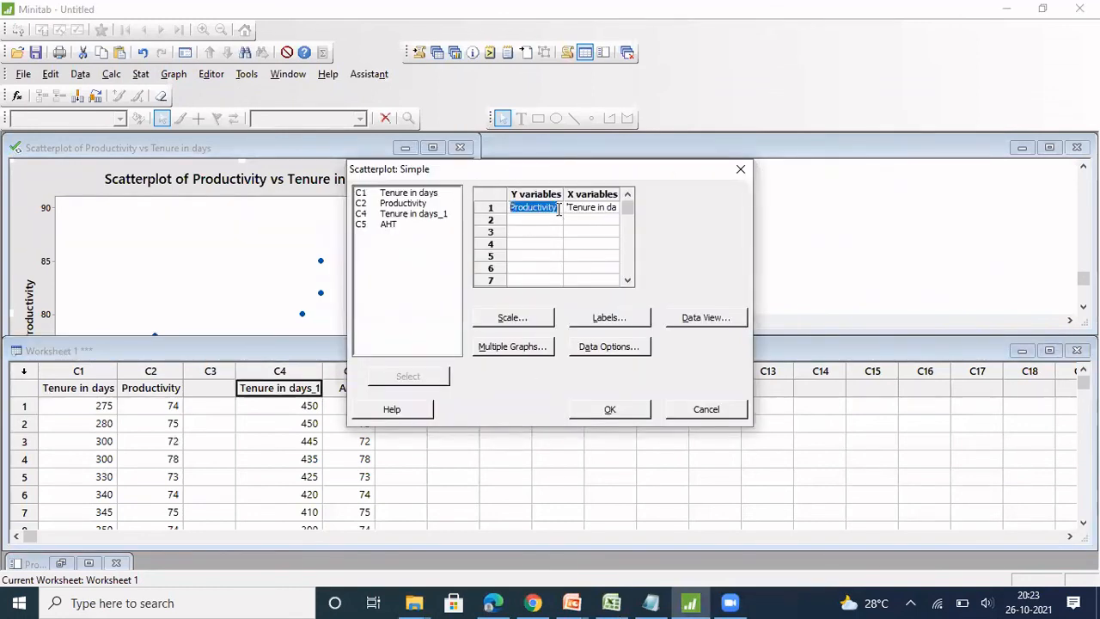
key(BackSpace)
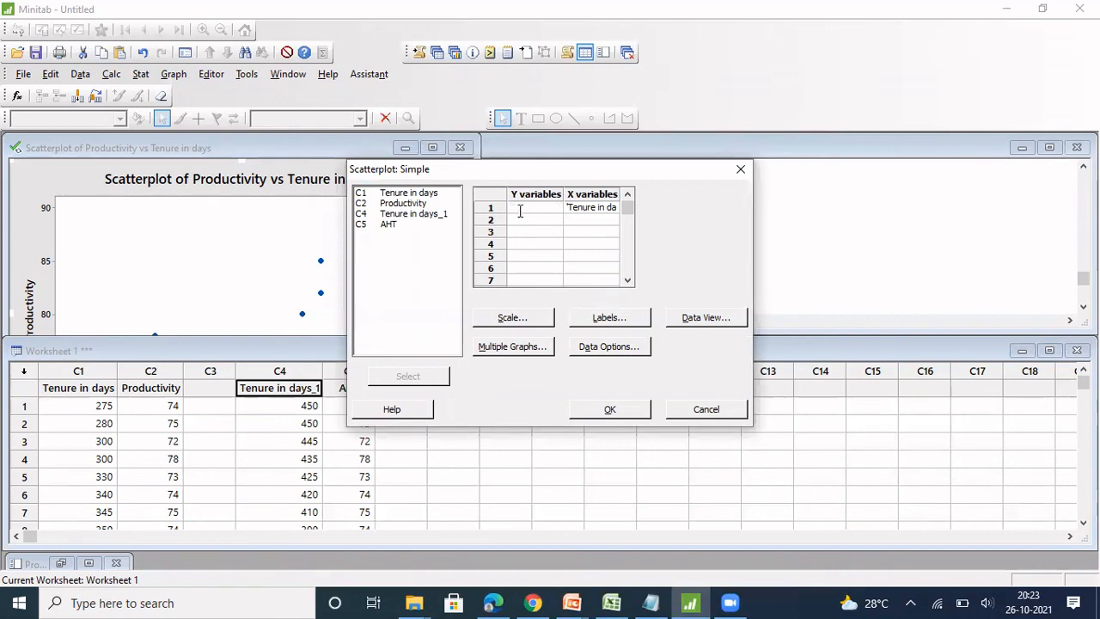
double_click(388, 225)
key(BackSpace)
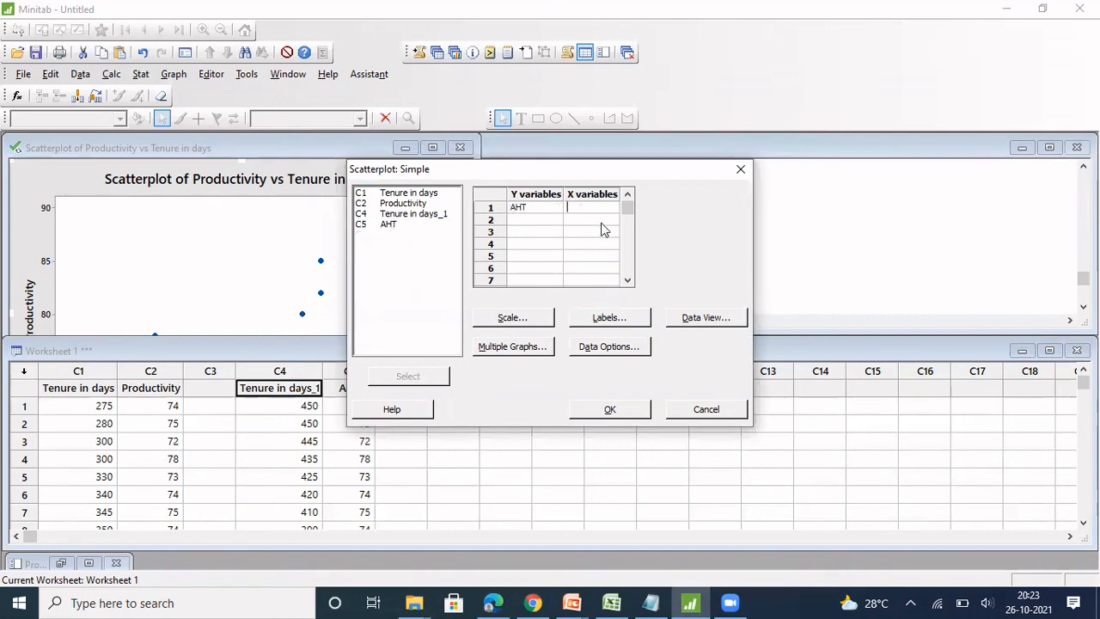
double_click(438, 215)
click(630, 409)
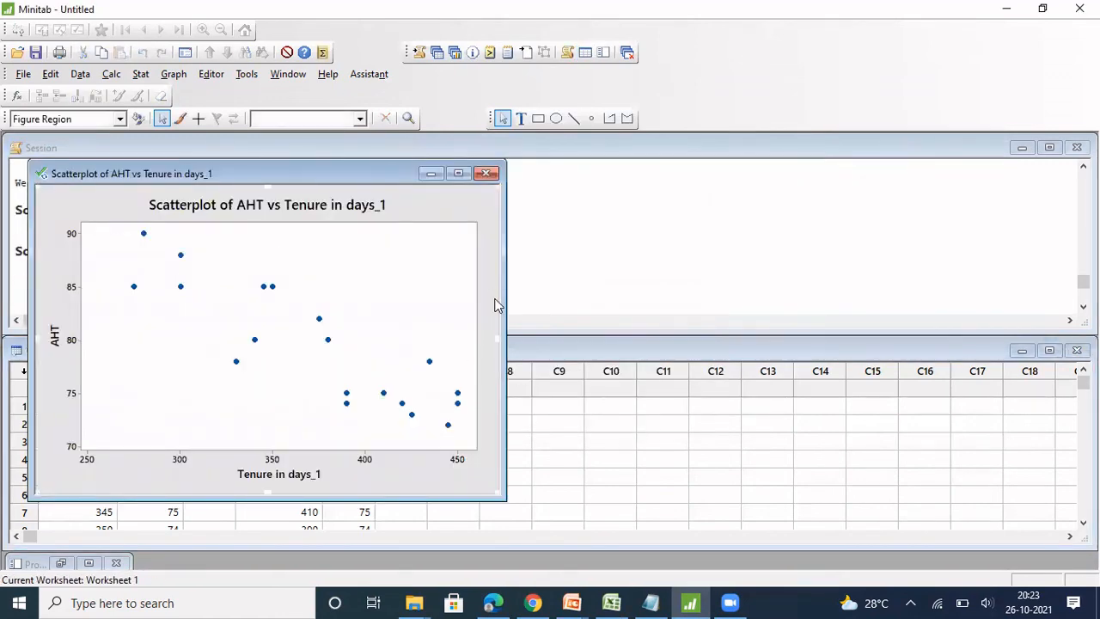
Paste the Minitab AHT scatterplot into Excel's Correlation sheet at cell R2 and shrink it to about the neighbouring chart's height, ending near row 18.
key(alt+Tab)
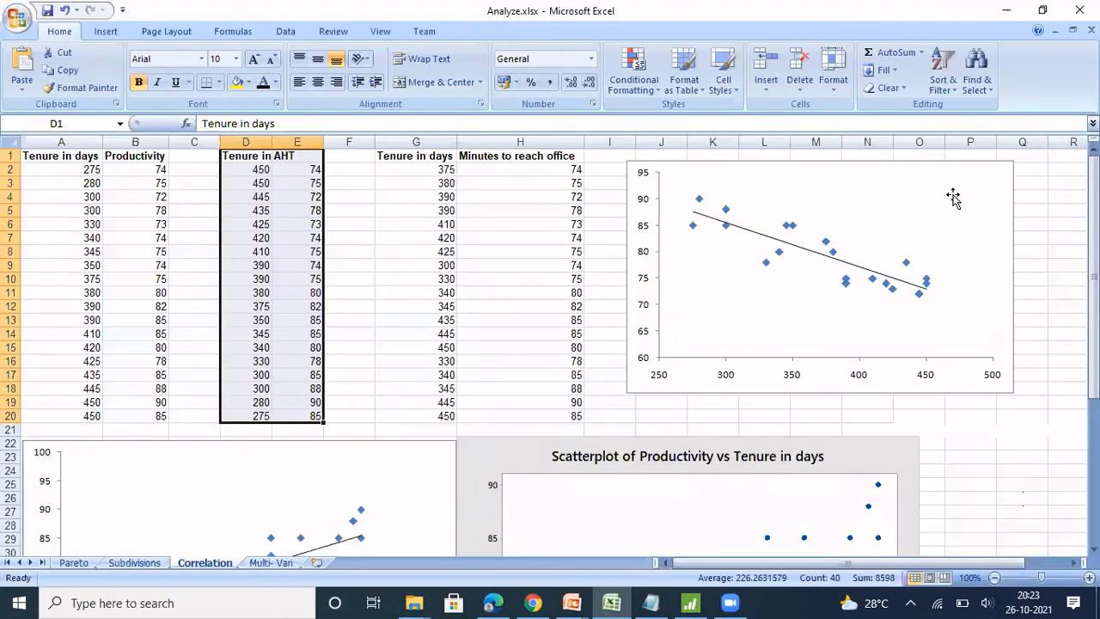
click(1053, 171)
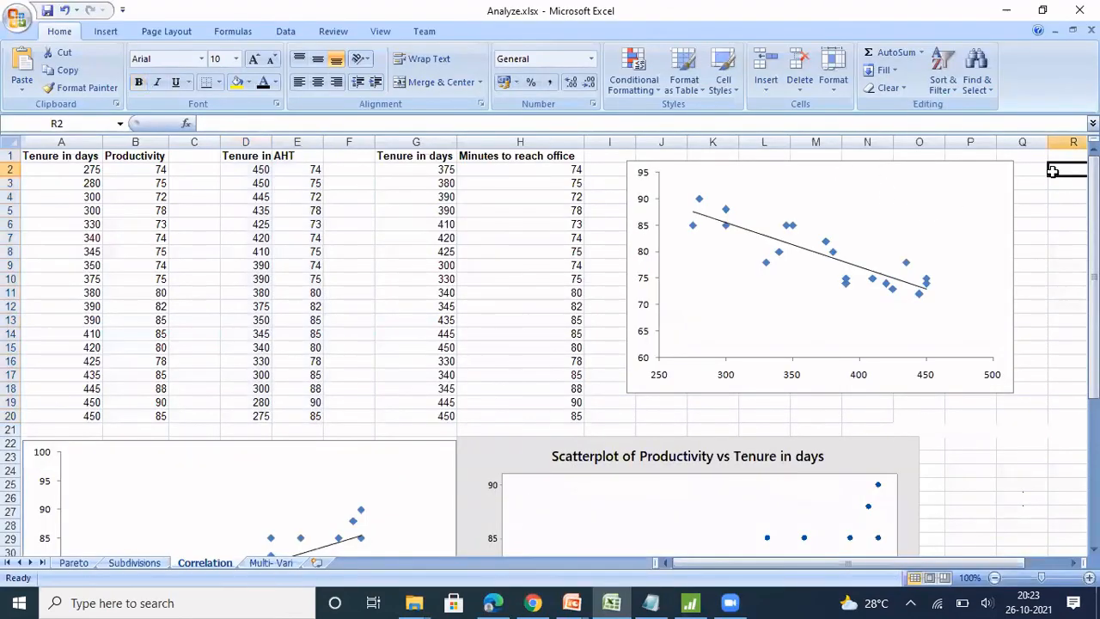
key(ctrl+v)
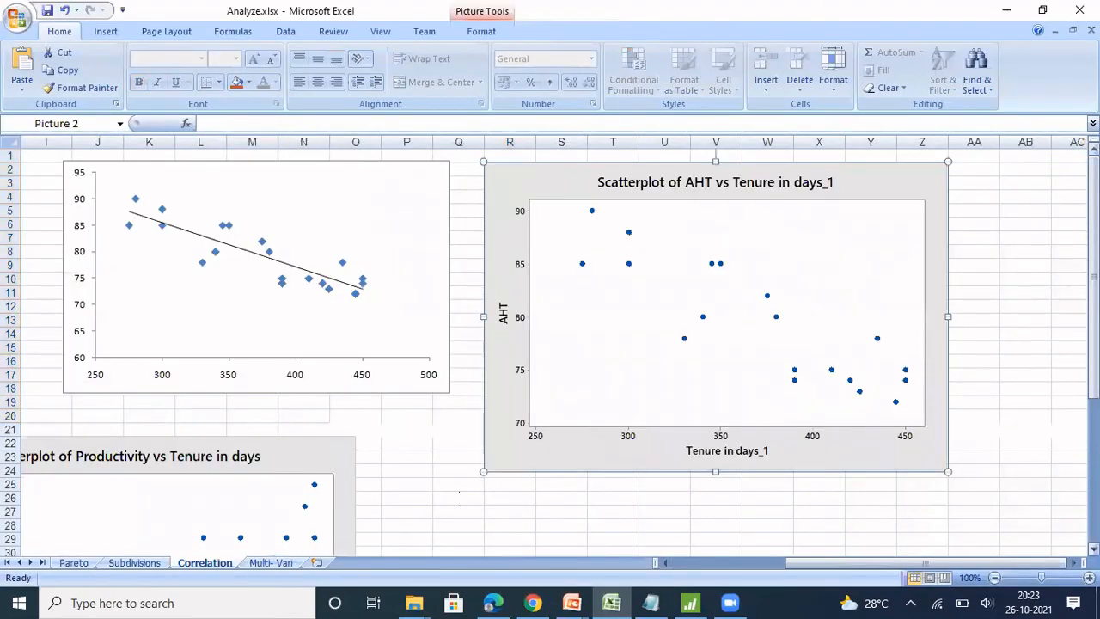
drag(948, 471, 832, 367)
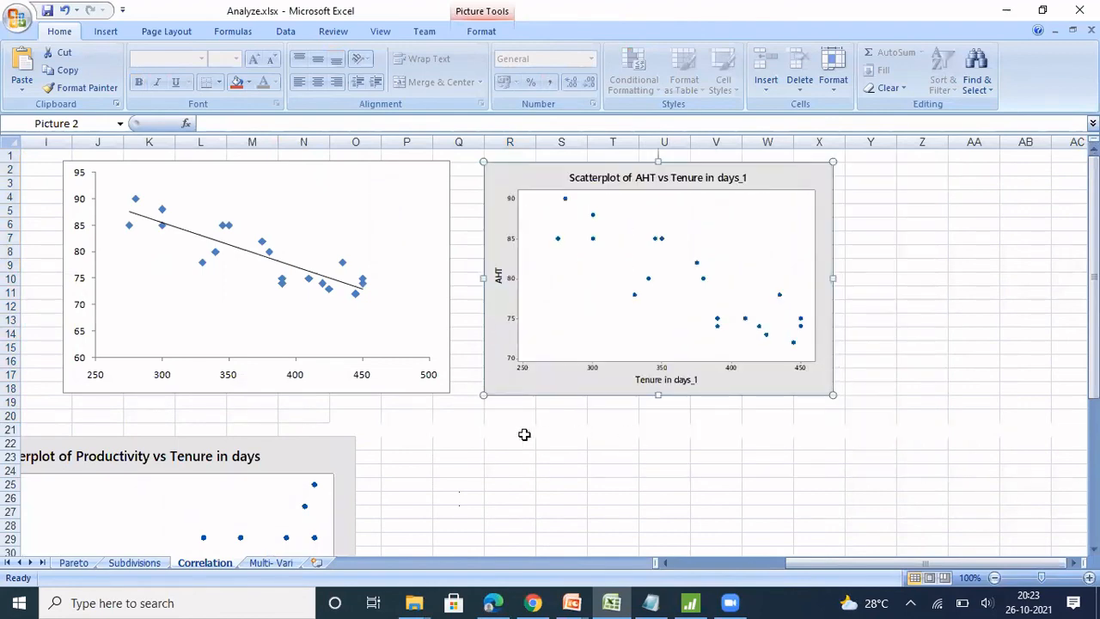
Calculate the correlation between Tenure in days (A2:A20) and Productivity (B2:B20) in cell B21 with the CORREL function.
click(474, 417)
key(Left)
key(Left)
key(Left)
key(Left)
key(Left)
key(Left)
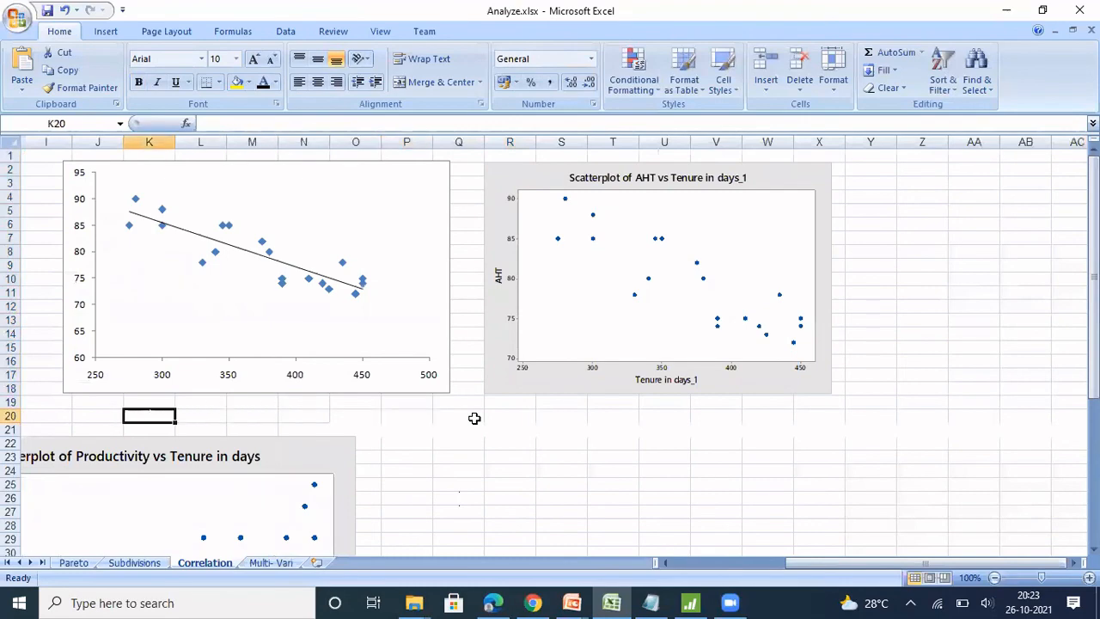
key(Home)
key(Down)
key(Right)
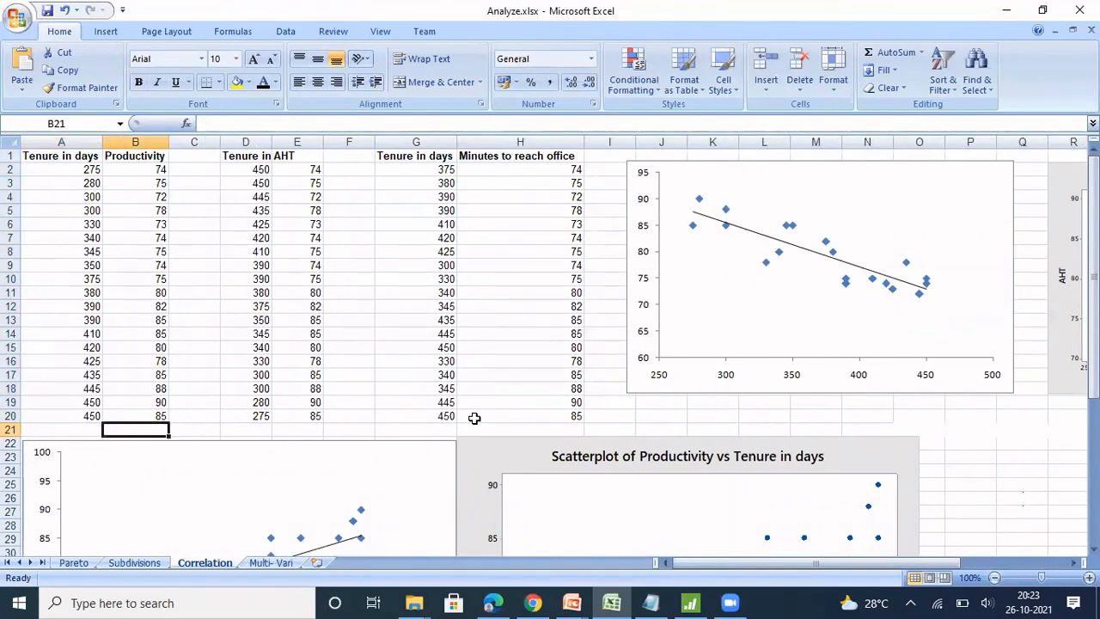
text(=)
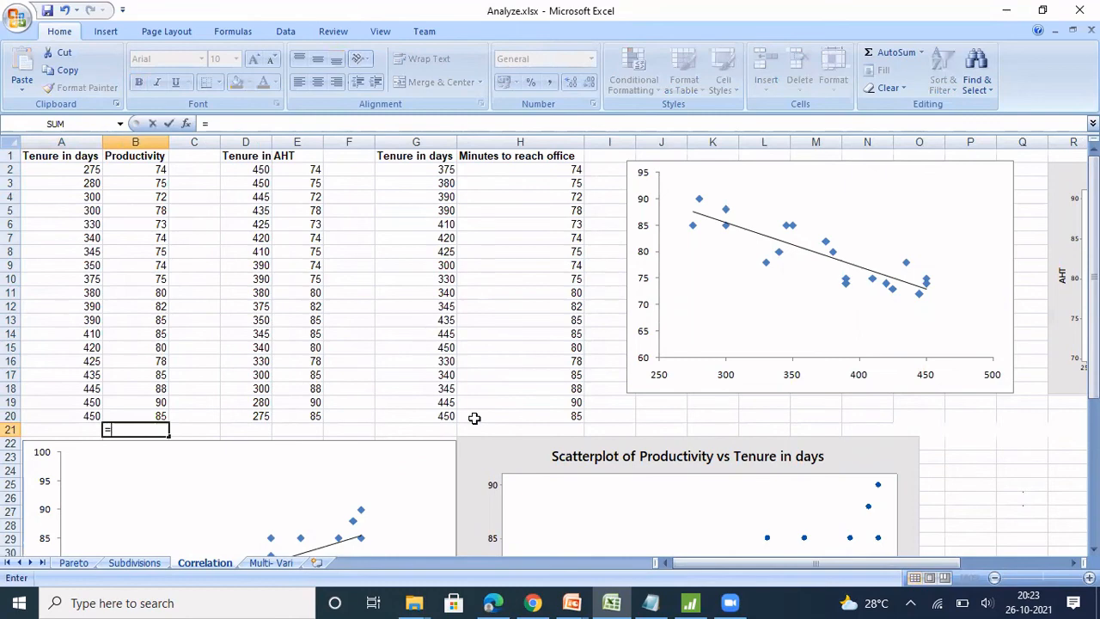
text(rre)
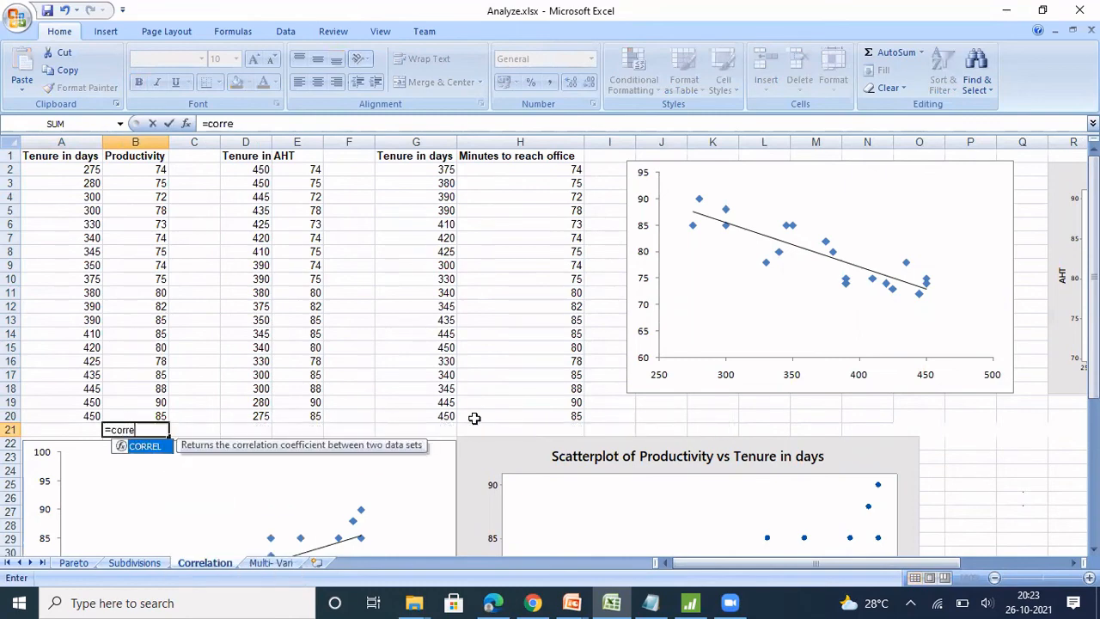
text(l()
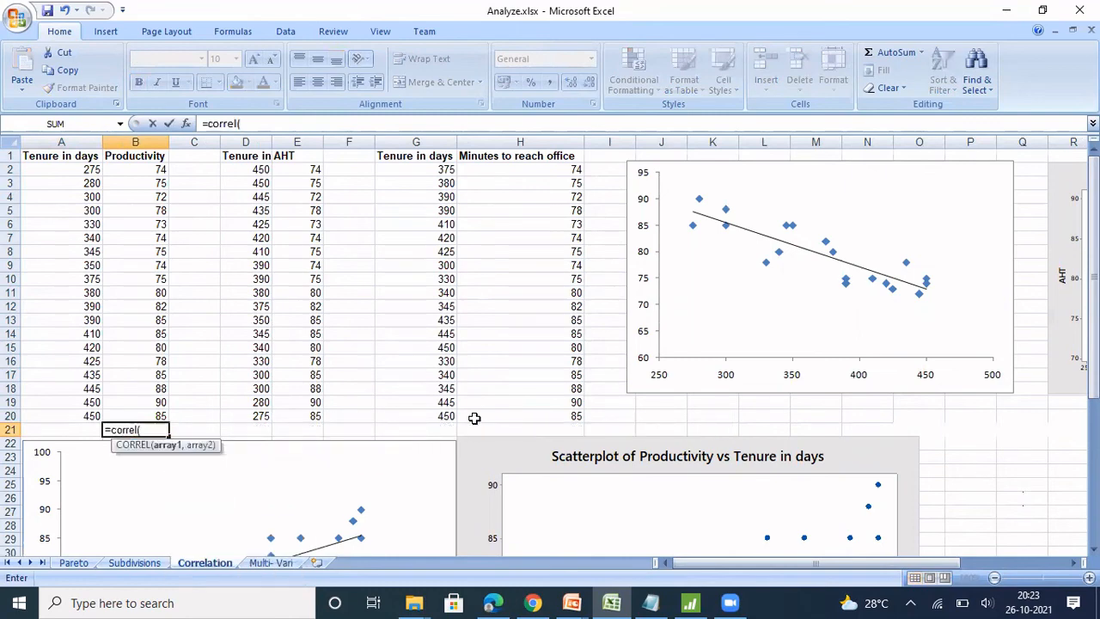
key(Left)
key(Up)
key(ctrl+Up)
key(Down)
key(ctrl+shift+Down)
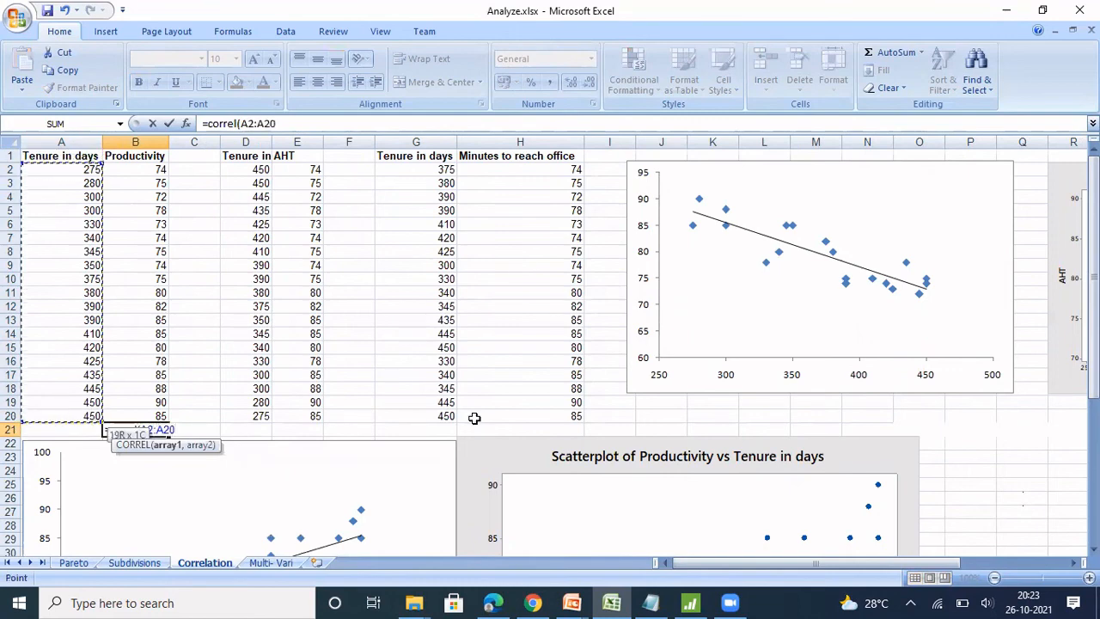
text(,)
key(Right)
key(Left)
key(Up)
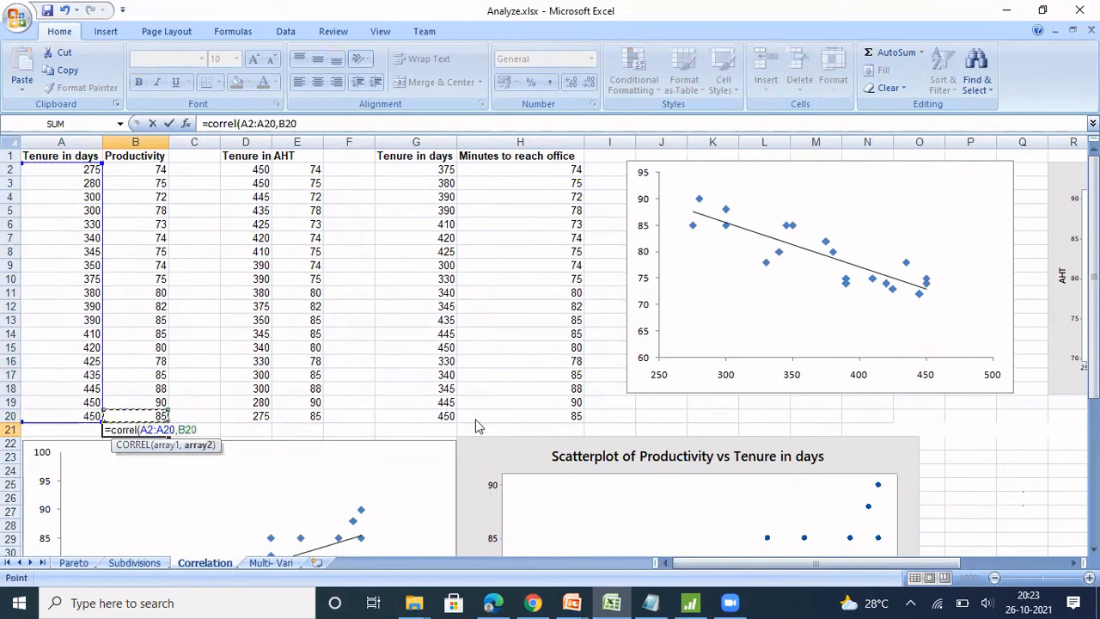
key(ctrl+Up)
key(Down)
key(ctrl+shift+Down)
text())
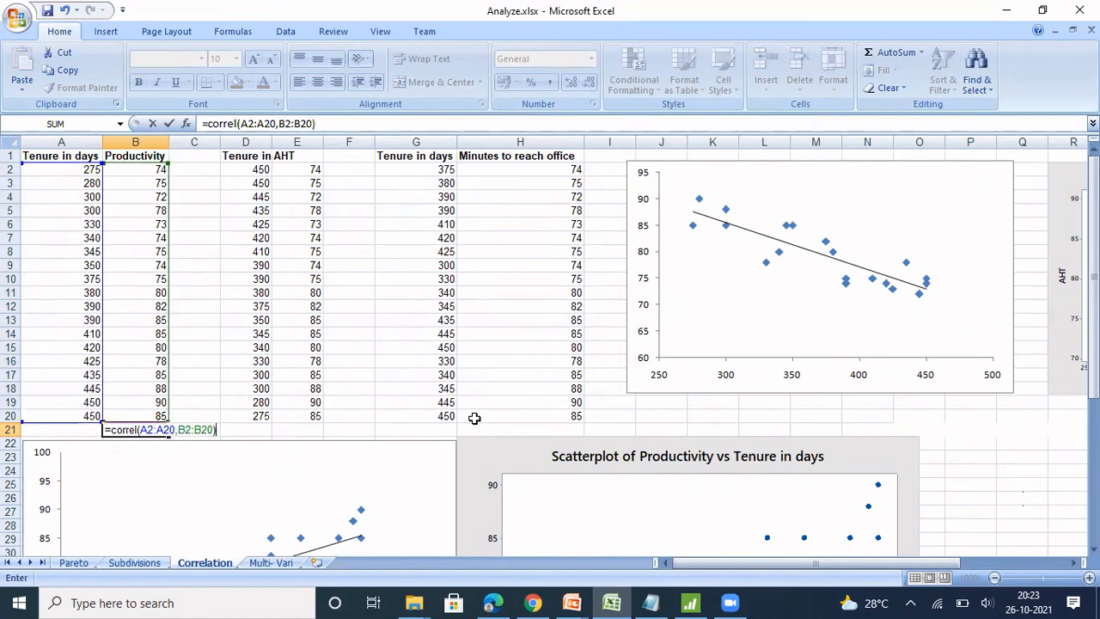
key(ctrl+Return)
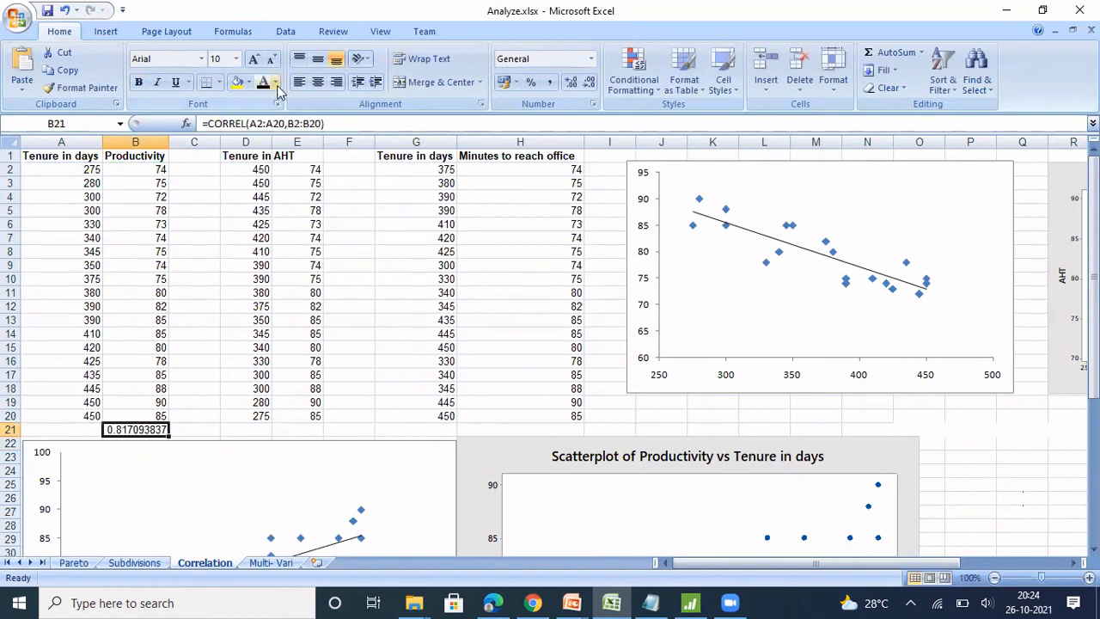
Fill the Productivity correlation cell B21 with yellow and reduce its number format to two decimal places.
click(236, 82)
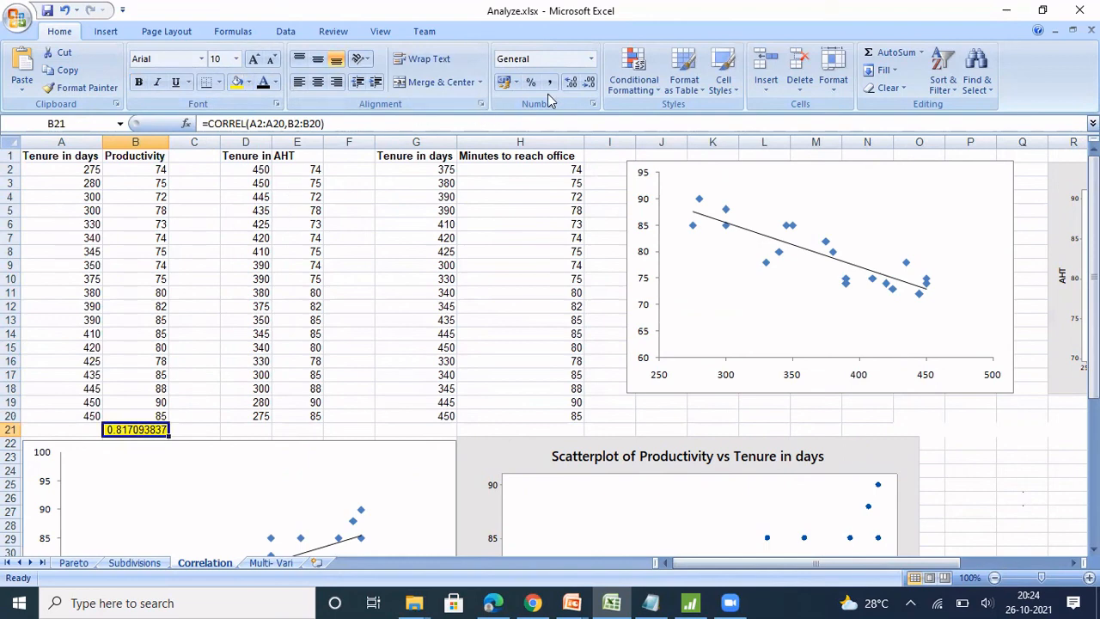
click(588, 81)
click(588, 81)
click(588, 82)
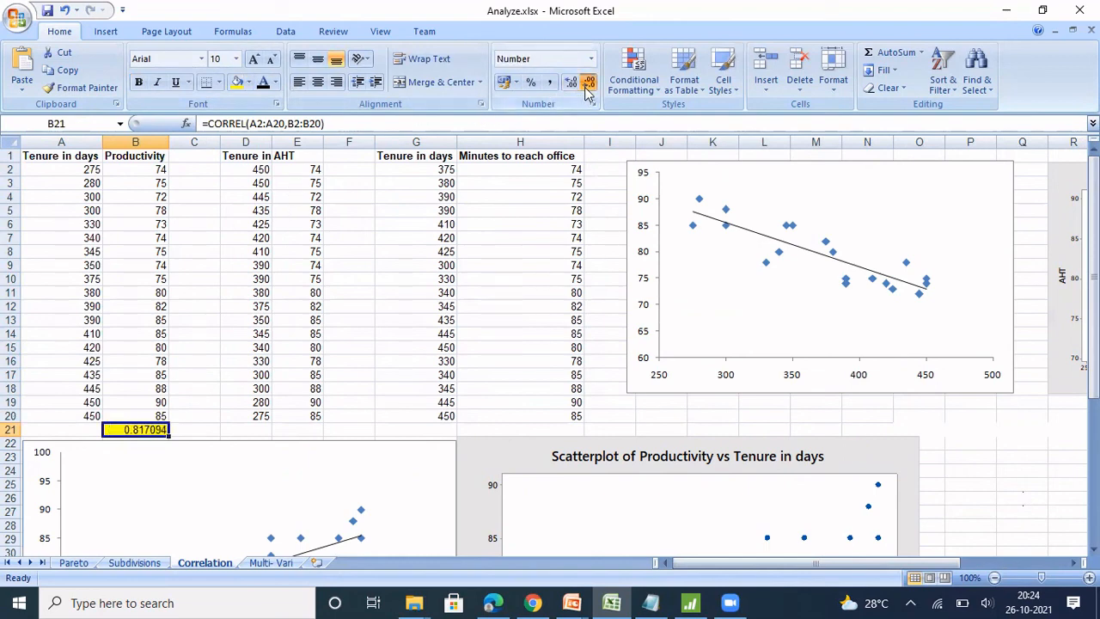
click(588, 81)
click(588, 82)
click(588, 82)
click(588, 82)
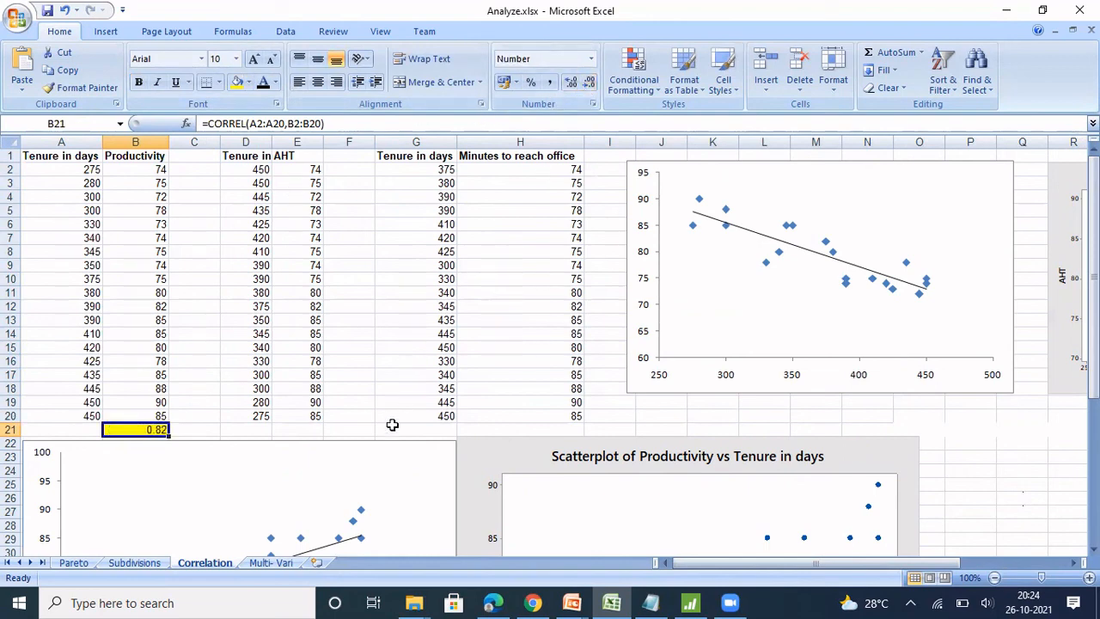
click(357, 429)
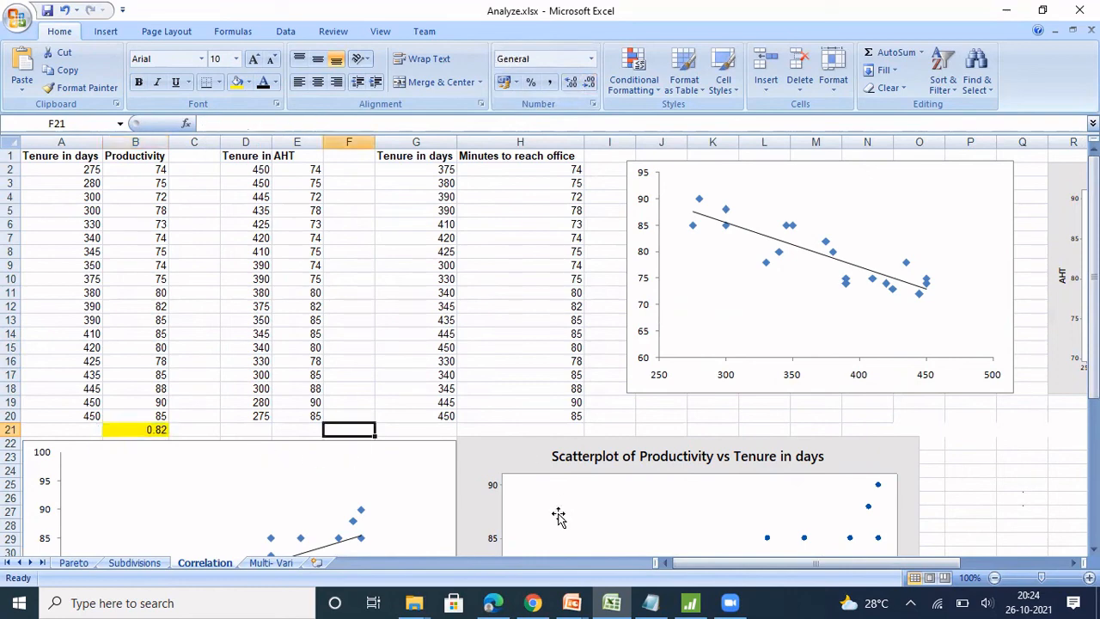
Calculate the correlation between Tenure in days (D2:D20) and AHT (E2:E20) in cell E21 with the CORREL function.
scroll(550, 344, down, 4)
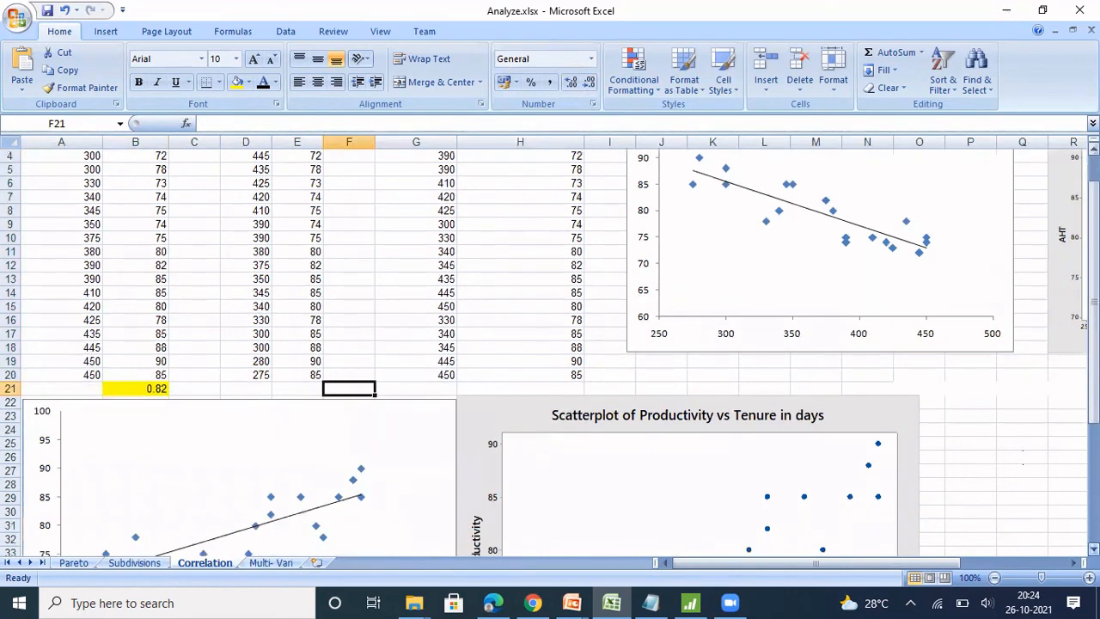
scroll(550, 344, down, 1)
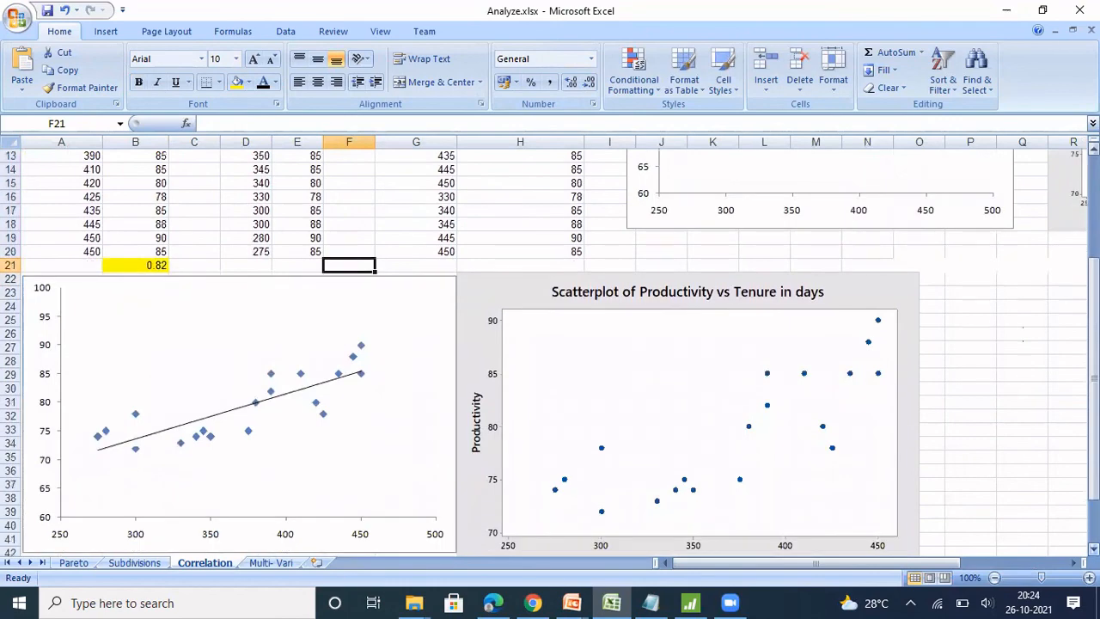
click(1027, 370)
key(ctrl+Up)
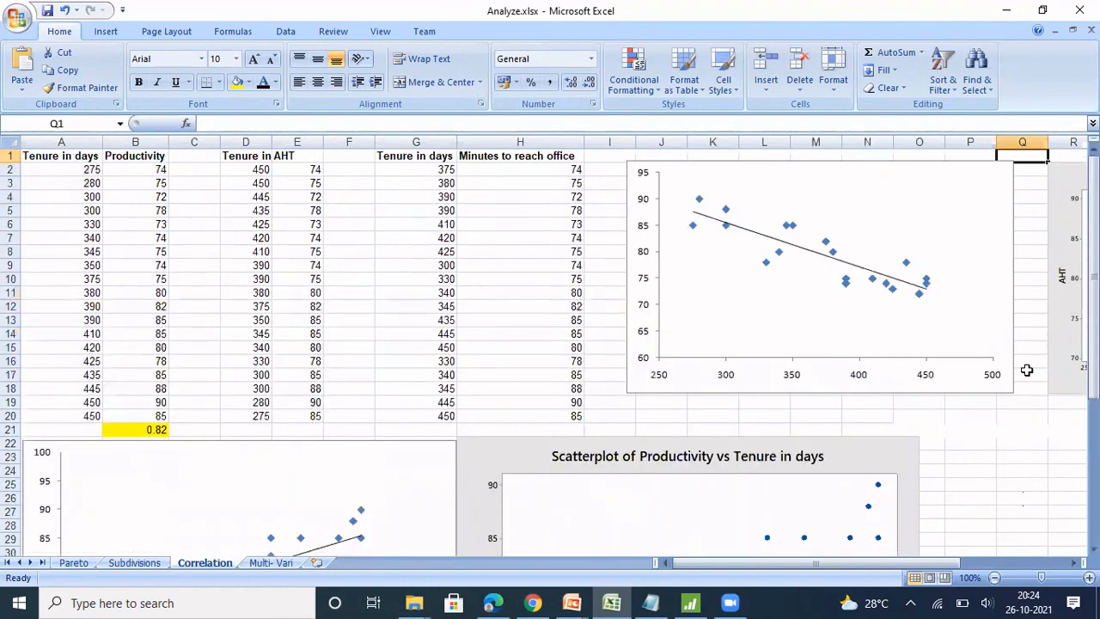
key(ctrl+Left)
key(Left)
key(Left)
key(Left)
key(Down)
key(Down)
key(Down)
key(Down)
key(Down)
key(Down)
key(Down)
key(Down)
key(Down)
key(Down)
key(Down)
key(Down)
key(Down)
key(Down)
key(Down)
key(Down)
key(Down)
key(Down)
key(Down)
key(Down)
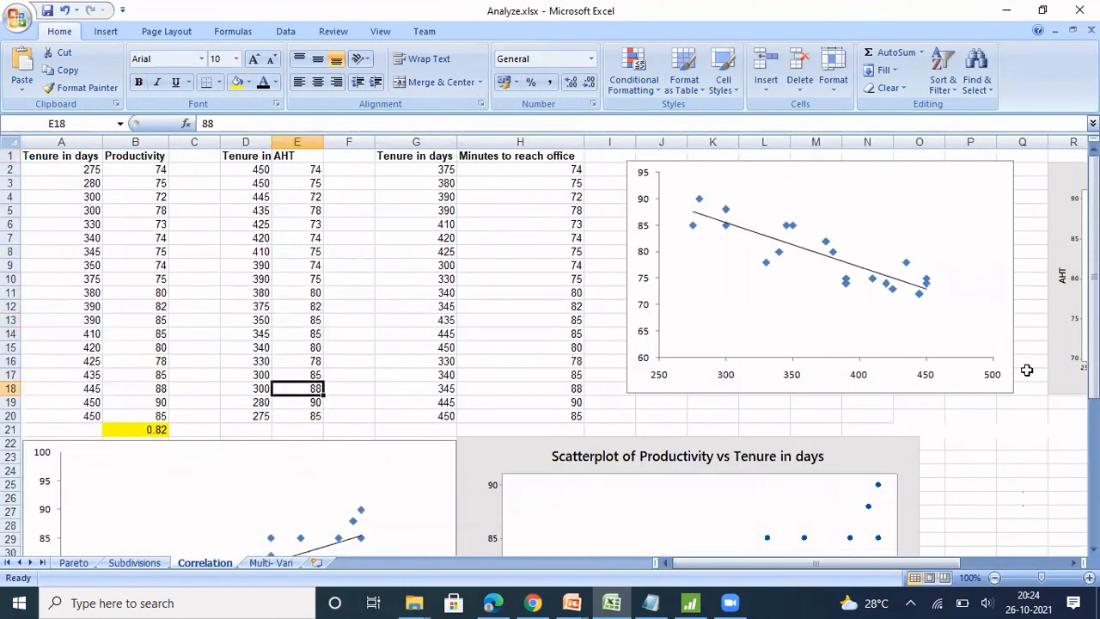
text(=)
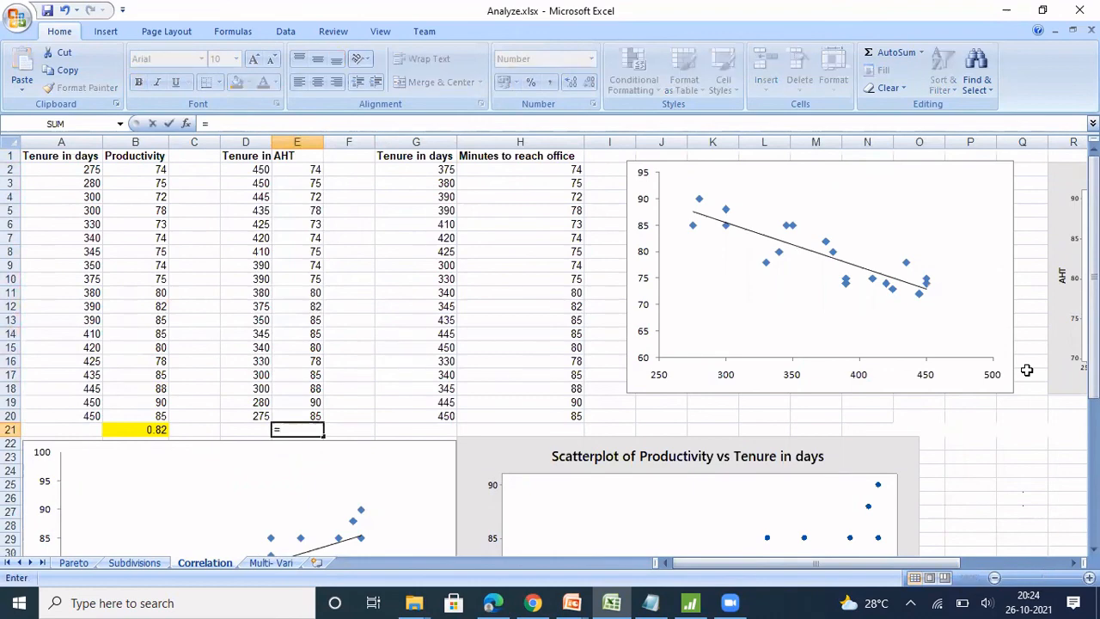
text(correl)
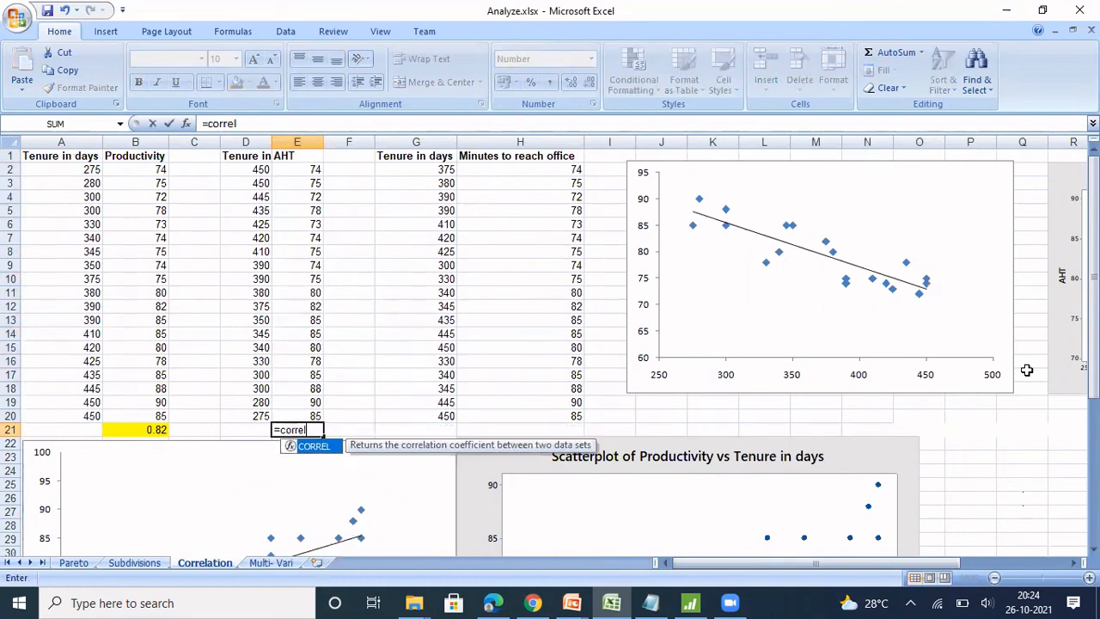
text(()
key(Left)
key(Up)
key(ctrl+Up)
key(Down)
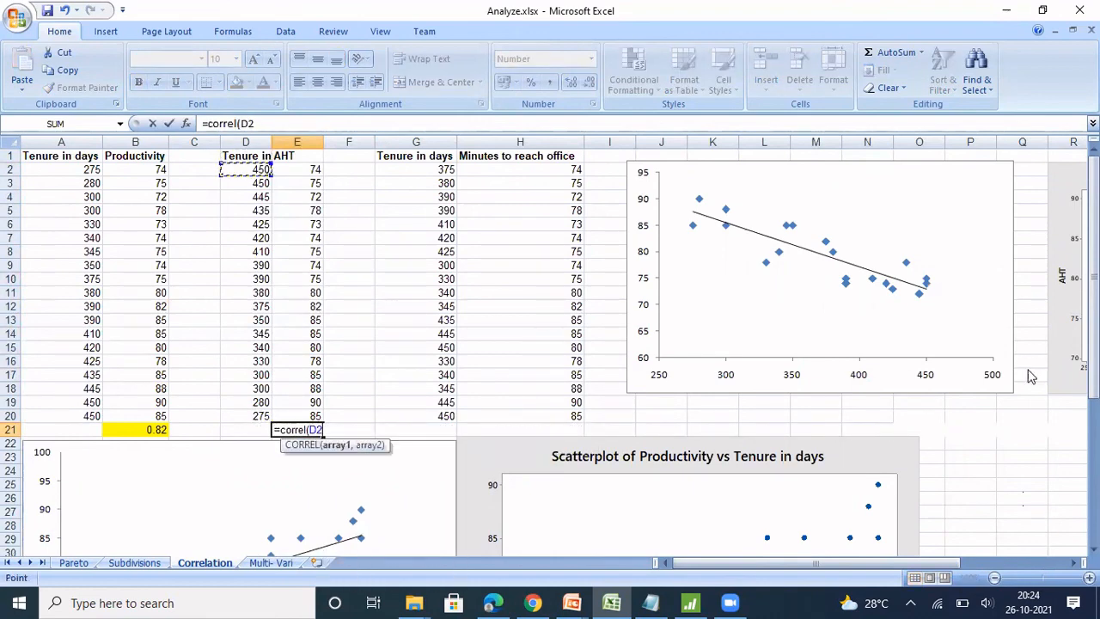
key(ctrl+shift+Down)
text(,)
key(Left)
key(Up)
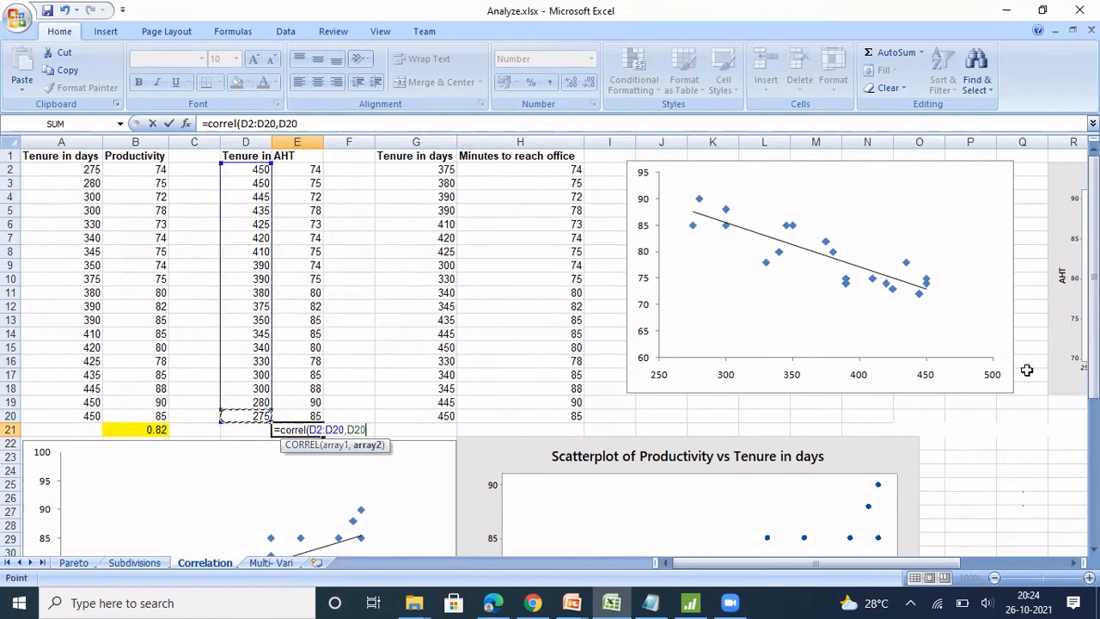
key(Right)
key(ctrl+Up)
key(Down)
key(ctrl+shift+Down)
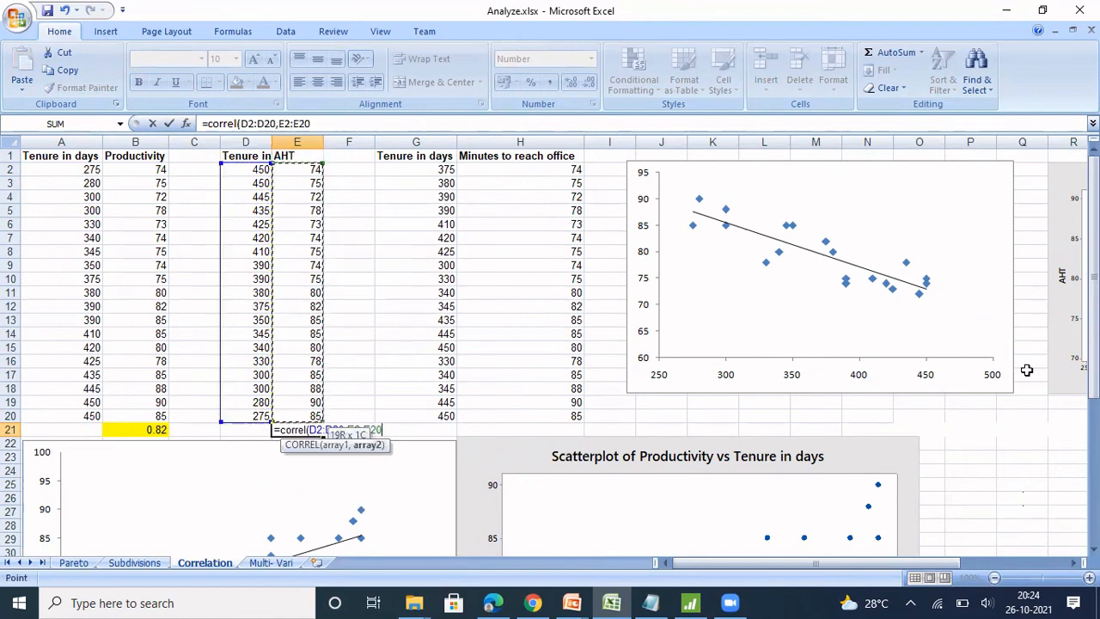
text())
key(Return)
Fill the AHT correlation cell E21 with yellow and reduce its number format to two decimal places.
key(Up)
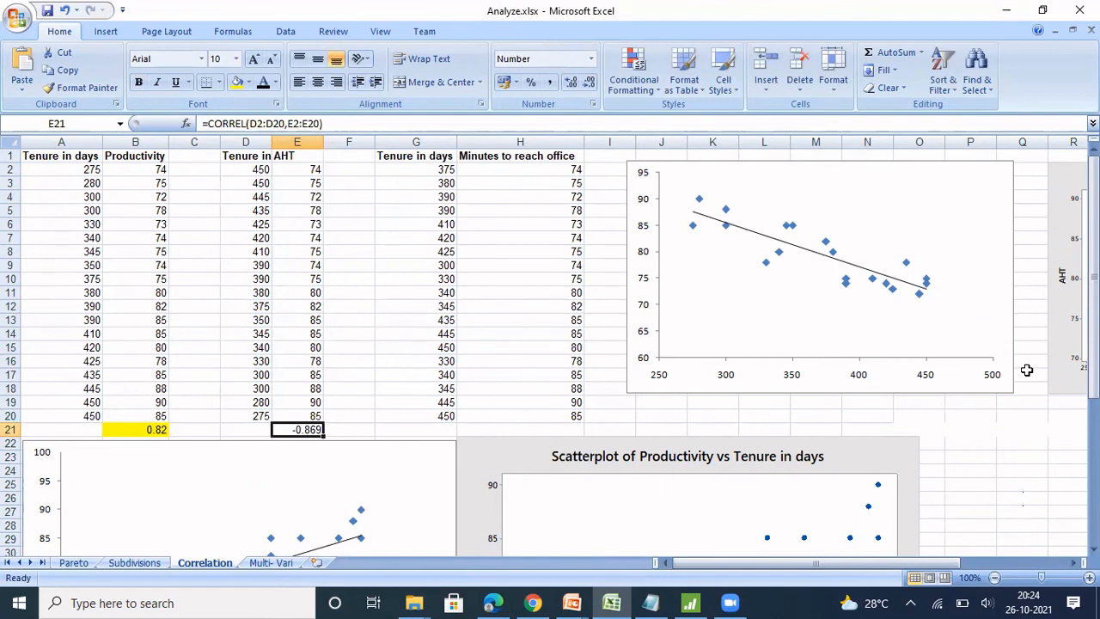
click(235, 81)
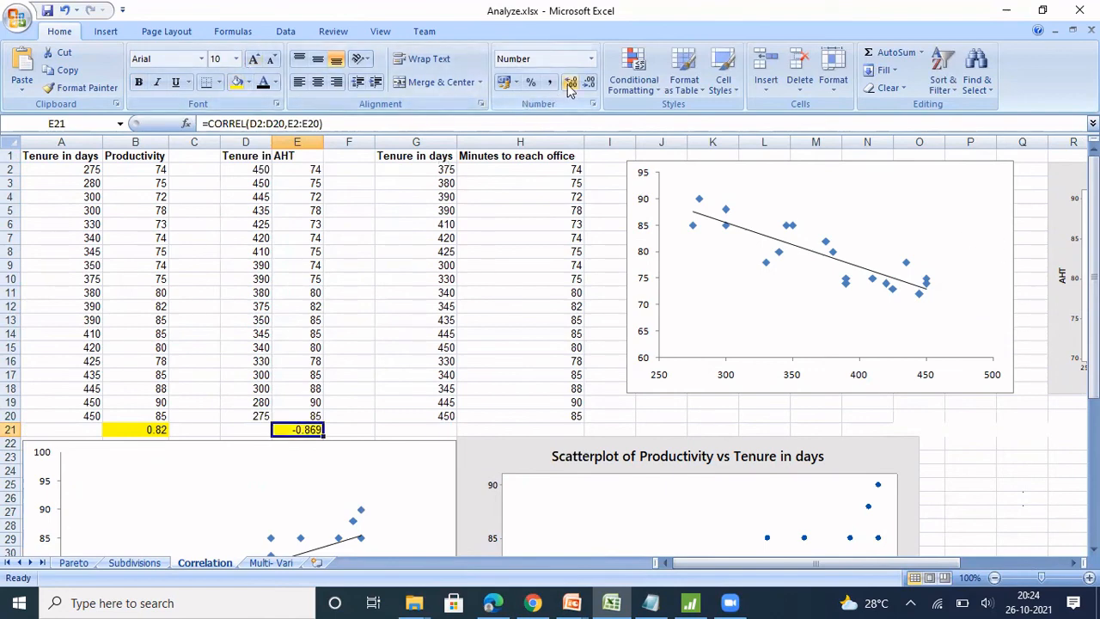
click(389, 320)
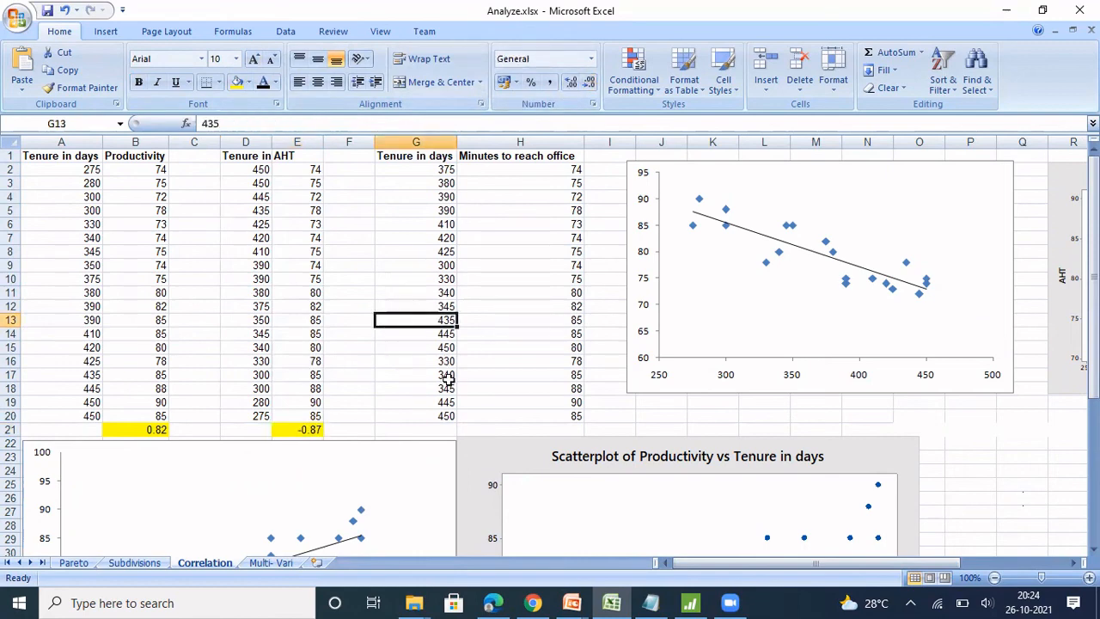
Examine the Excel and Minitab scatterplots of AHT against tenure, and return to the data columns.
click(733, 409)
key(Right)
key(Right)
key(Right)
key(Right)
key(Right)
key(Right)
key(Right)
key(Right)
key(Right)
key(Right)
key(Right)
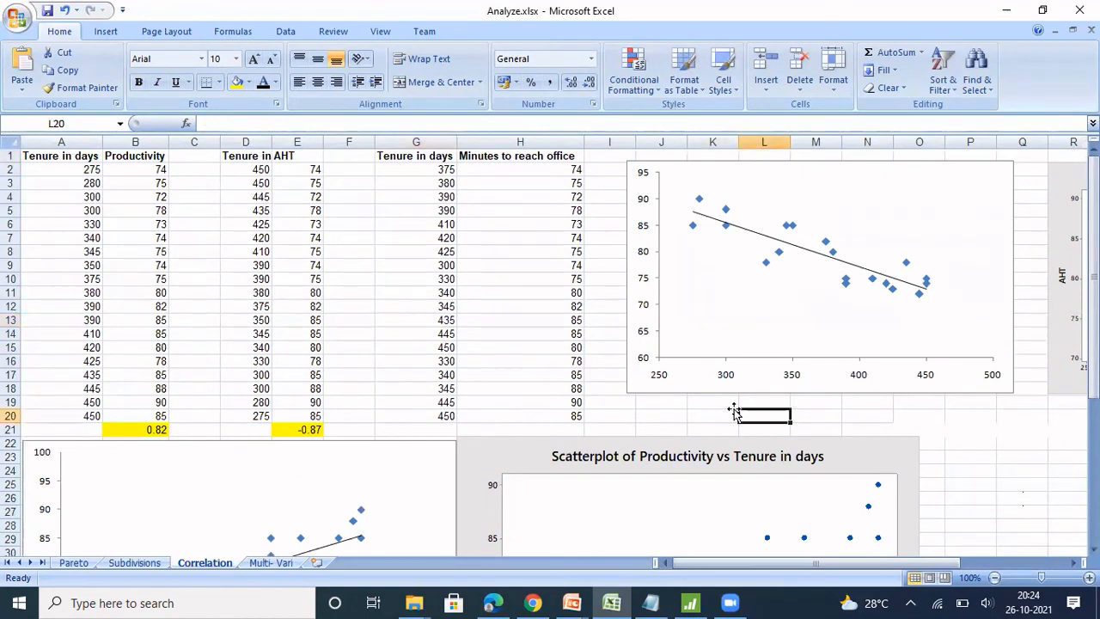
key(Right)
key(Right)
key(Right)
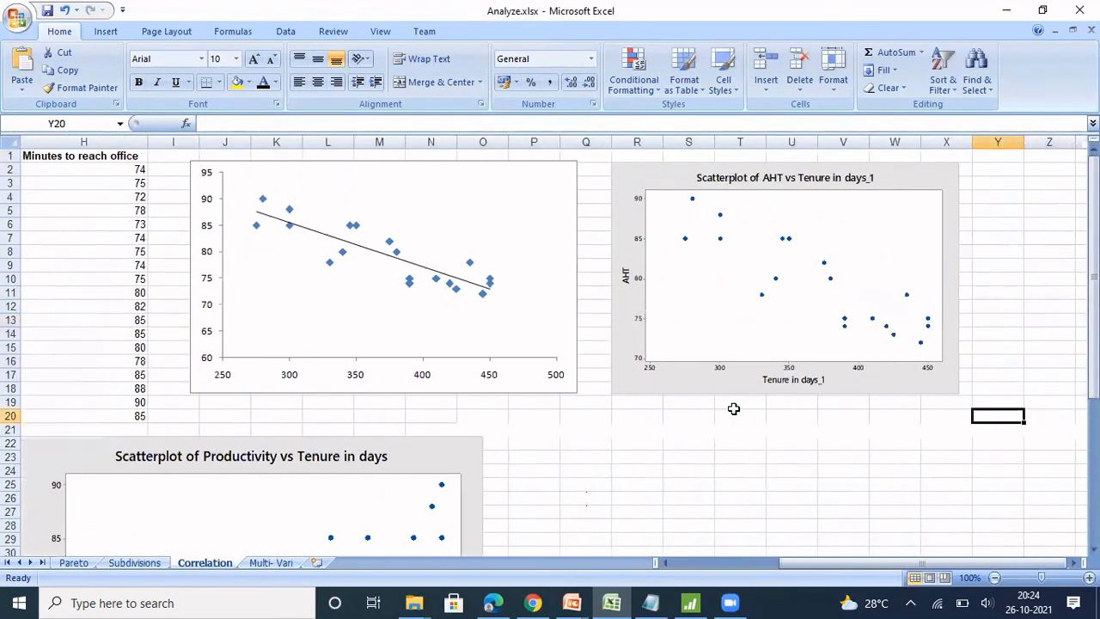
key(Left)
key(Left)
key(Left)
key(Left)
key(Left)
key(Left)
key(Left)
key(Left)
key(Left)
key(Left)
key(Left)
key(Left)
key(Left)
key(Left)
key(Left)
key(Left)
key(Left)
key(Left)
key(Left)
key(Left)
key(Left)
key(Left)
key(Left)
key(Left)
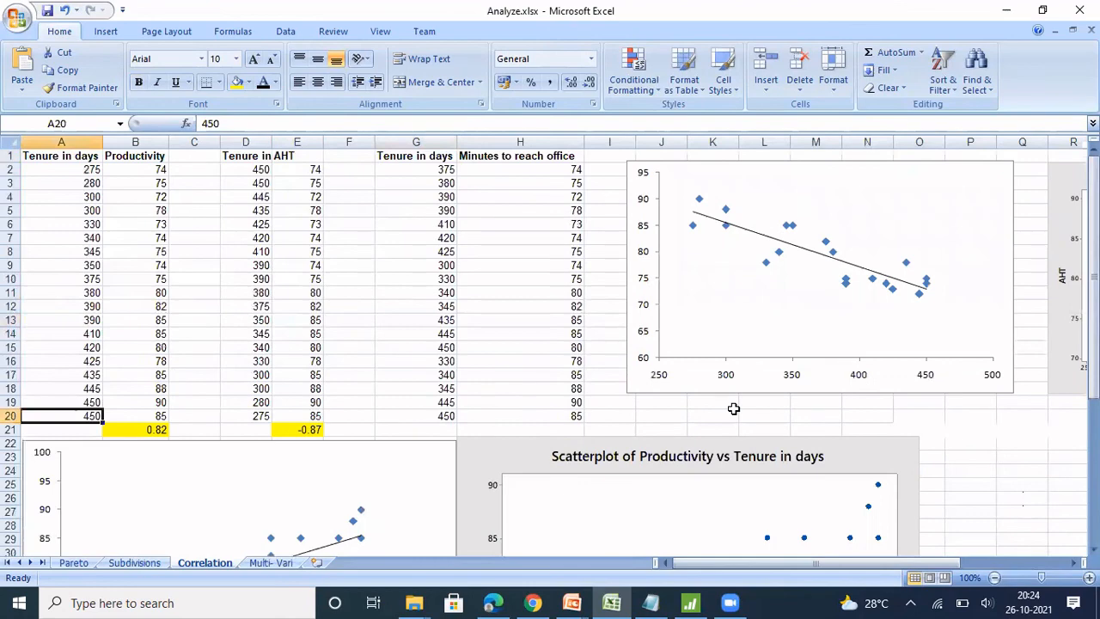